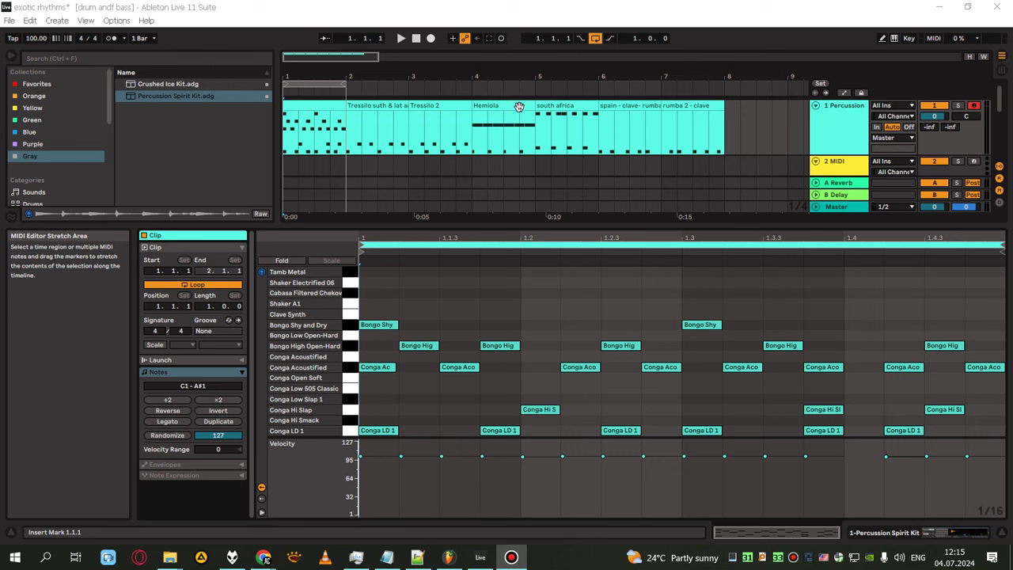
Load the Percussion Spirit Kit onto the first track
double_click(179, 95)
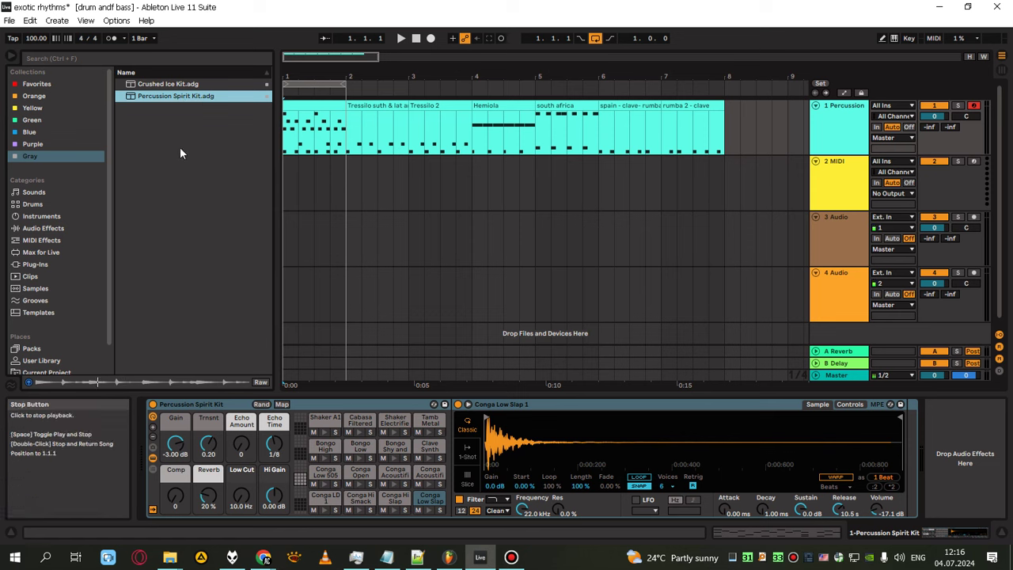
click(204, 84)
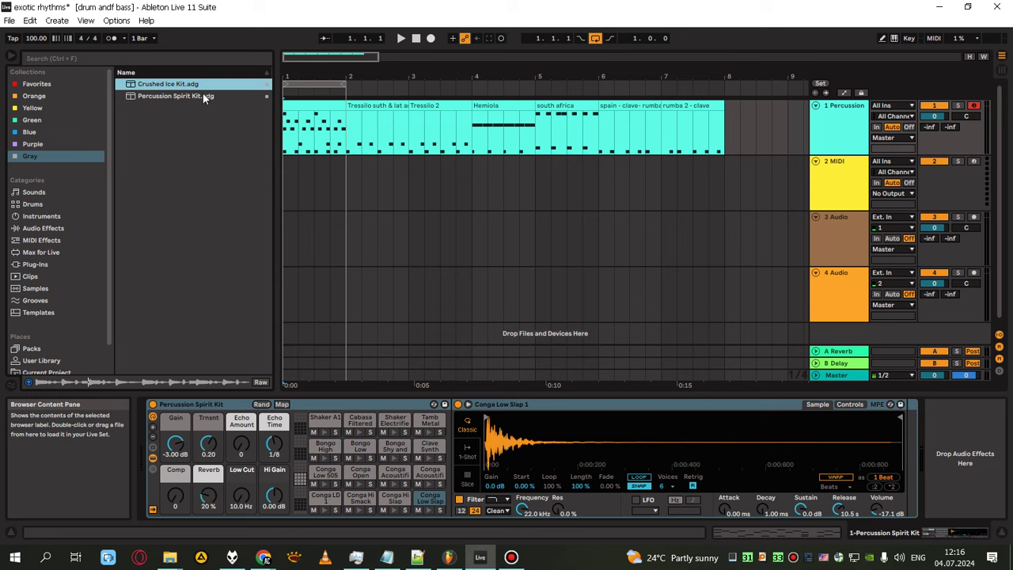
click(203, 96)
Open the first percussion clip's notes and play back its one-bar loop
click(456, 226)
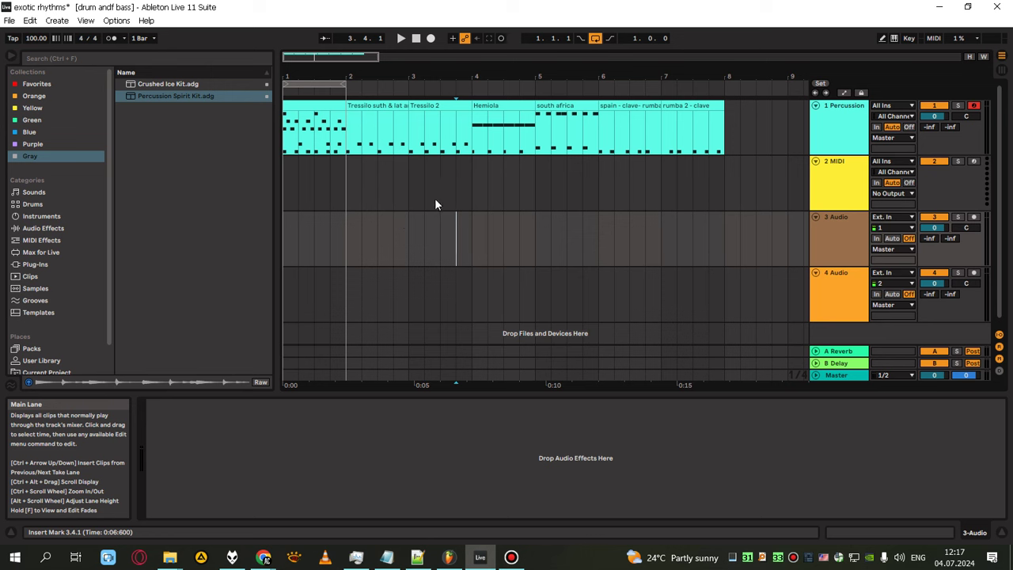
click(324, 118)
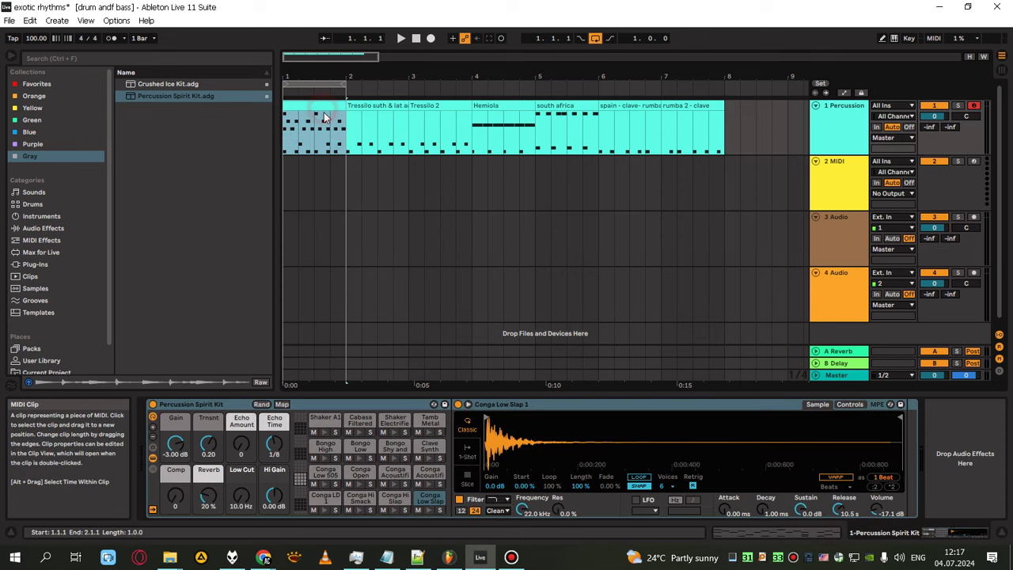
click(316, 132)
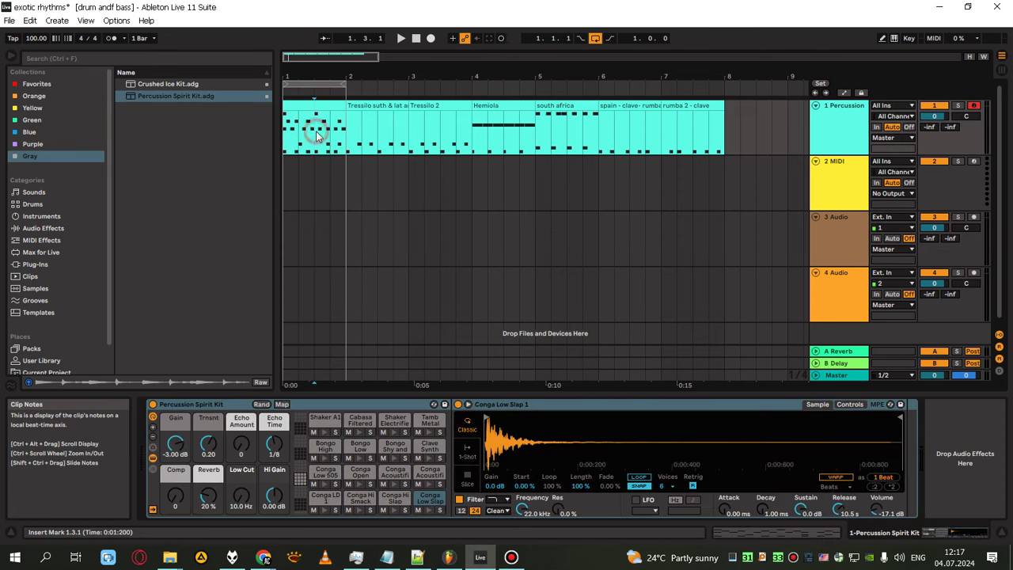
double_click(316, 134)
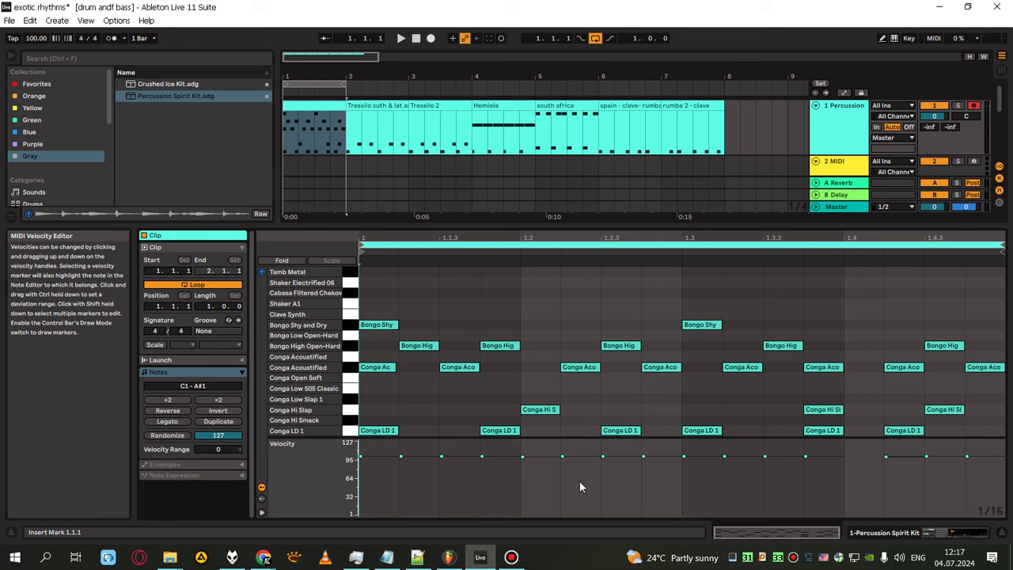
key(space)
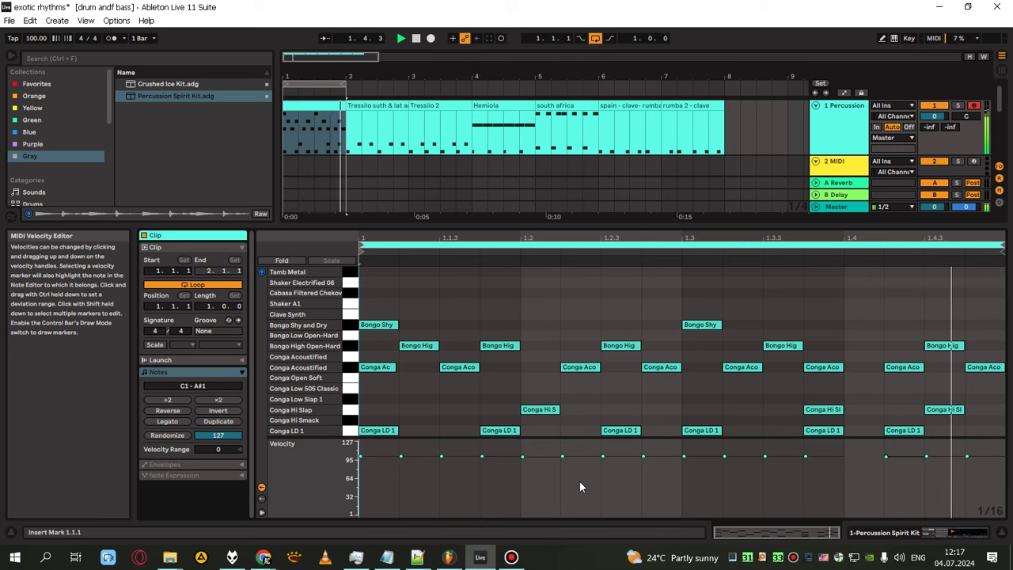
key(space)
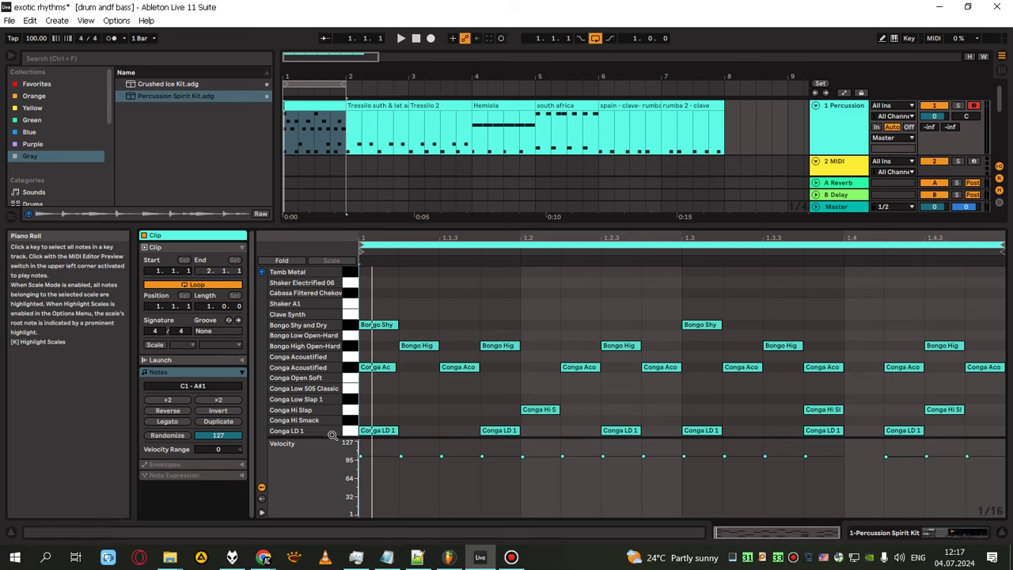
Move the Conga LD 1 notes at 1.1.4 and 1.3.4 onto 1.2 and 1.4, and play the altered pattern
click(376, 433)
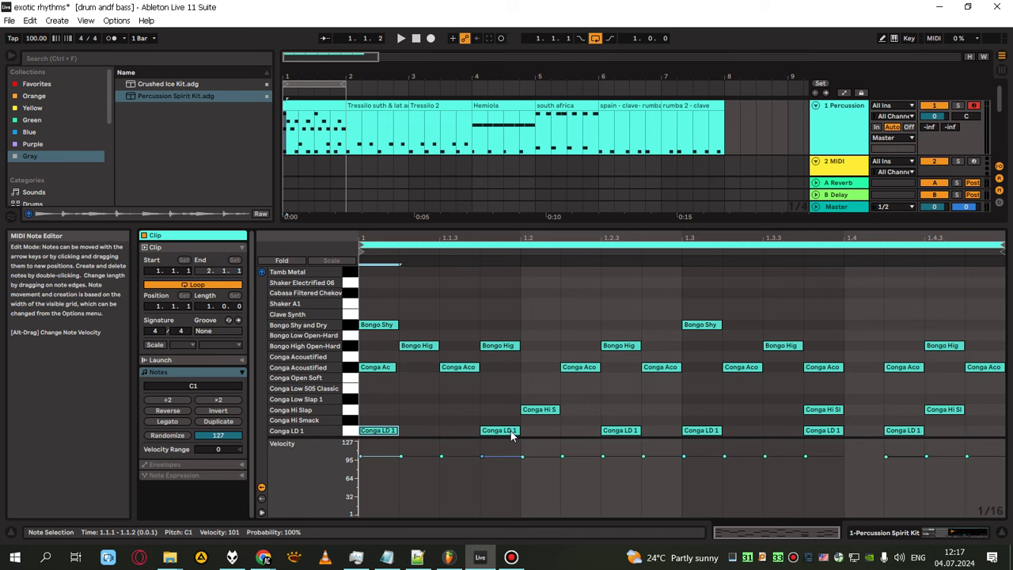
click(346, 434)
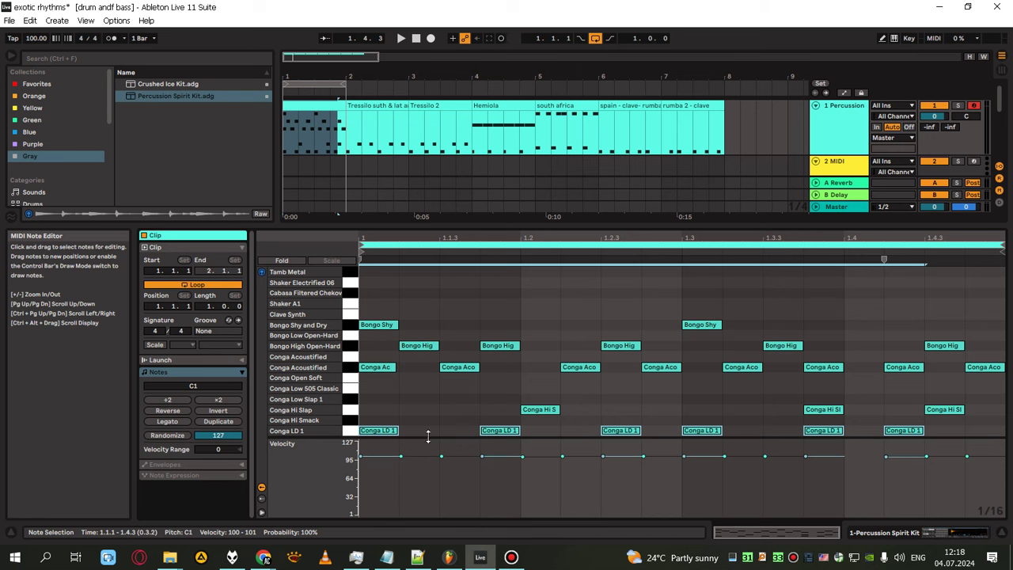
drag(497, 432, 544, 438)
key(ctrl+z)
click(554, 442)
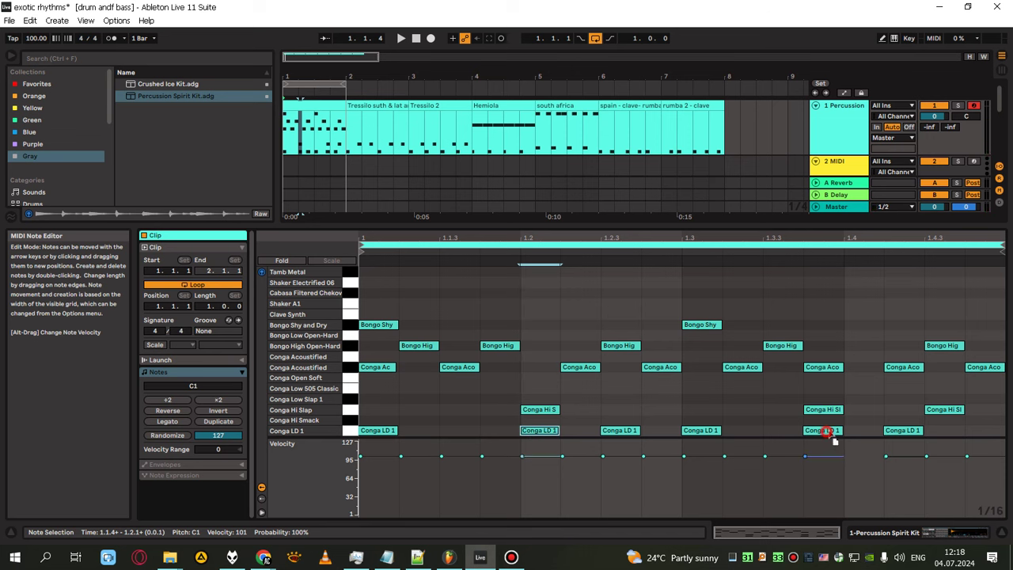
double_click(863, 431)
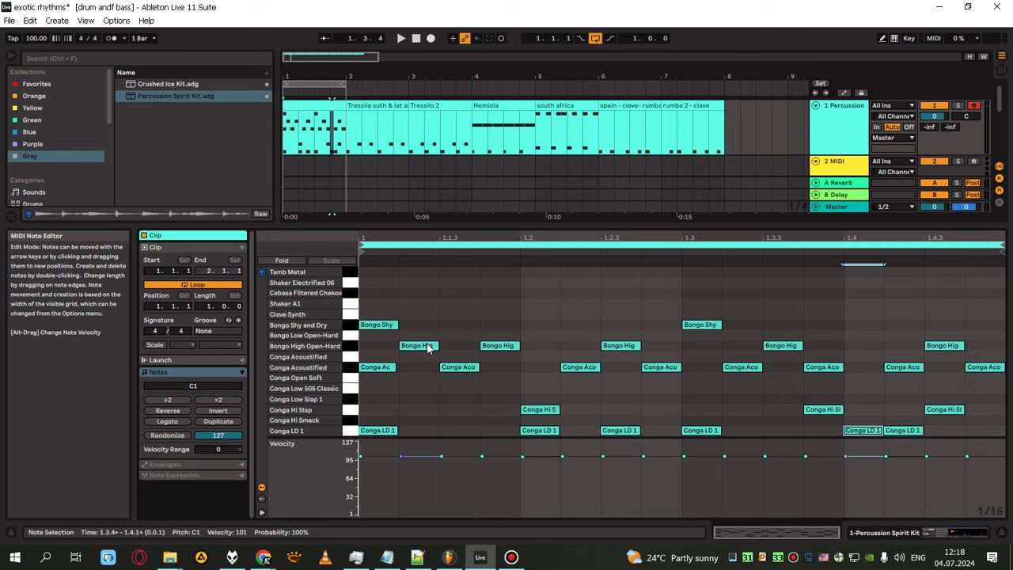
key(space)
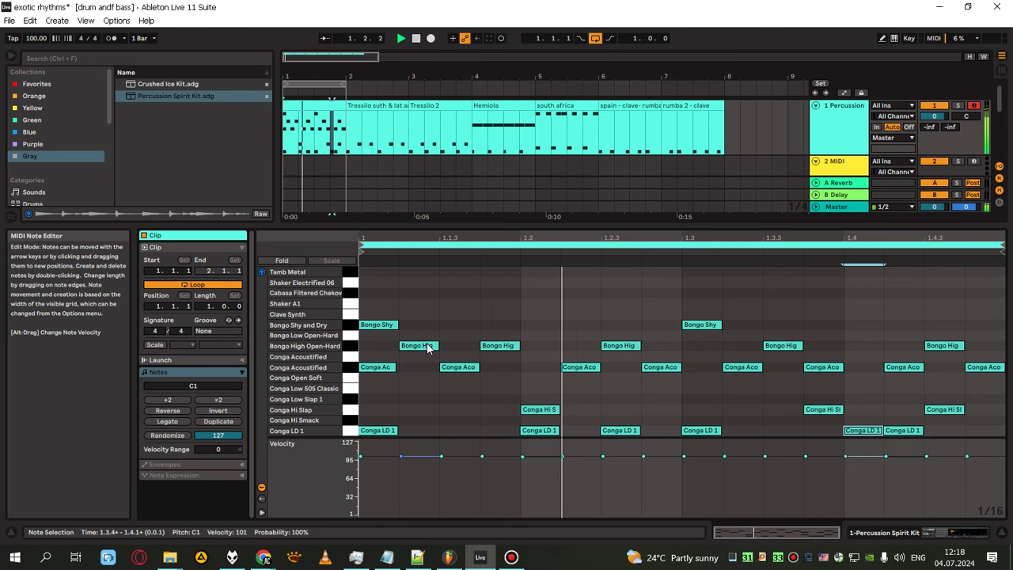
Load the Crushed Ice Kit onto the percussion track and open the first clip's notes
click(158, 84)
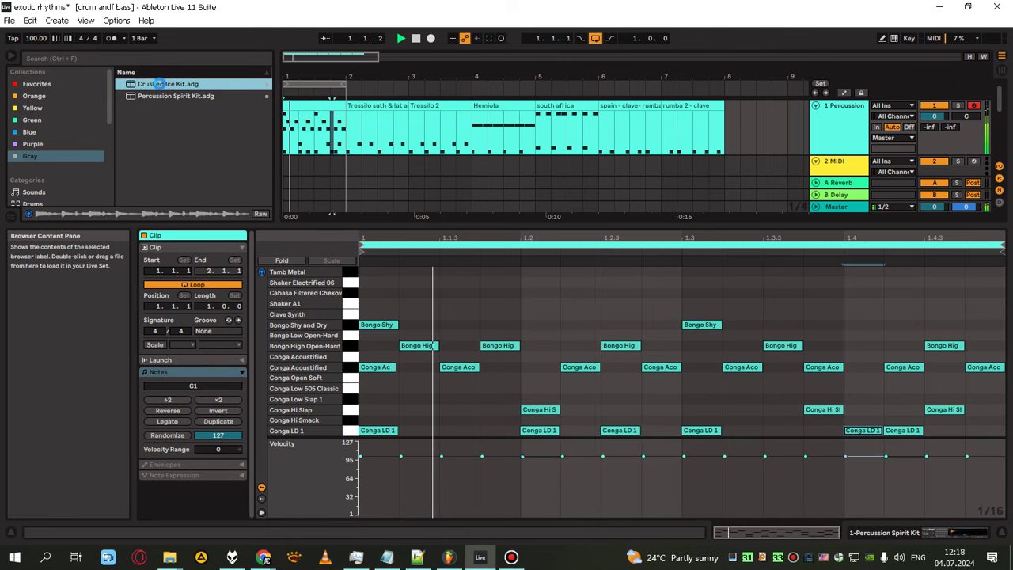
double_click(158, 83)
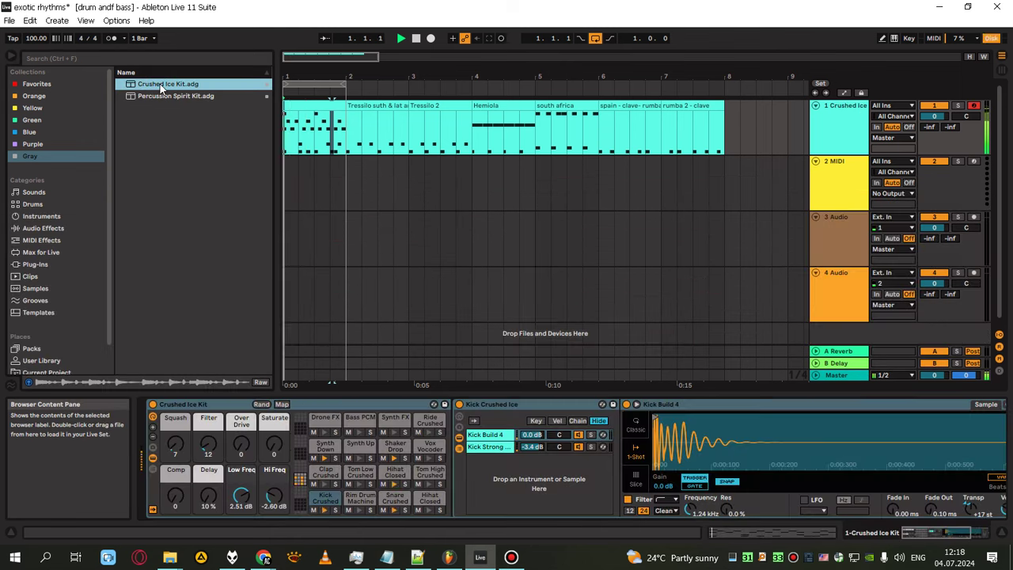
double_click(301, 105)
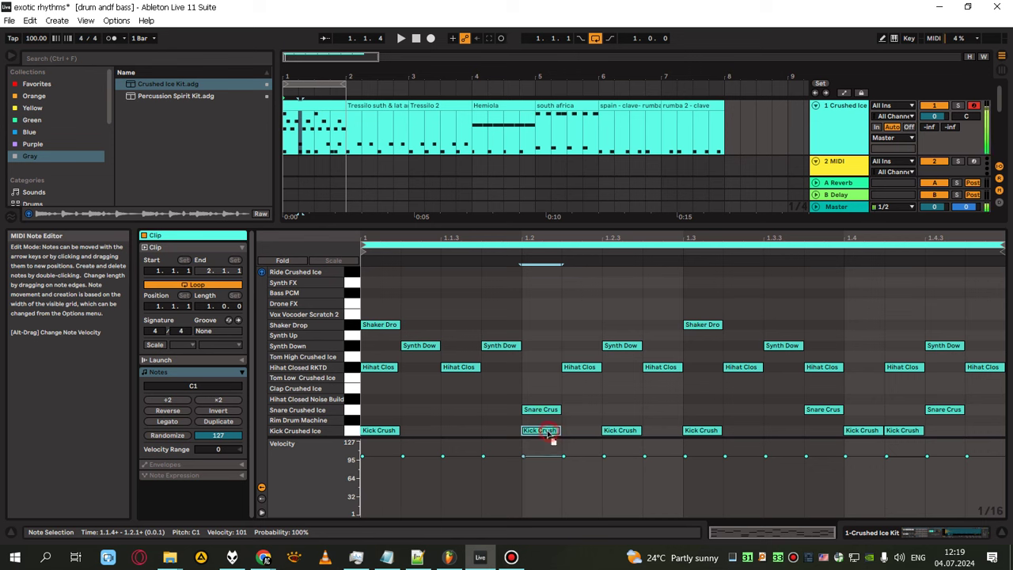
Move the kick notes at 1.2 and 1.4 back to 1.1.4 and 1.3.4, and play the pattern
drag(549, 431, 488, 437)
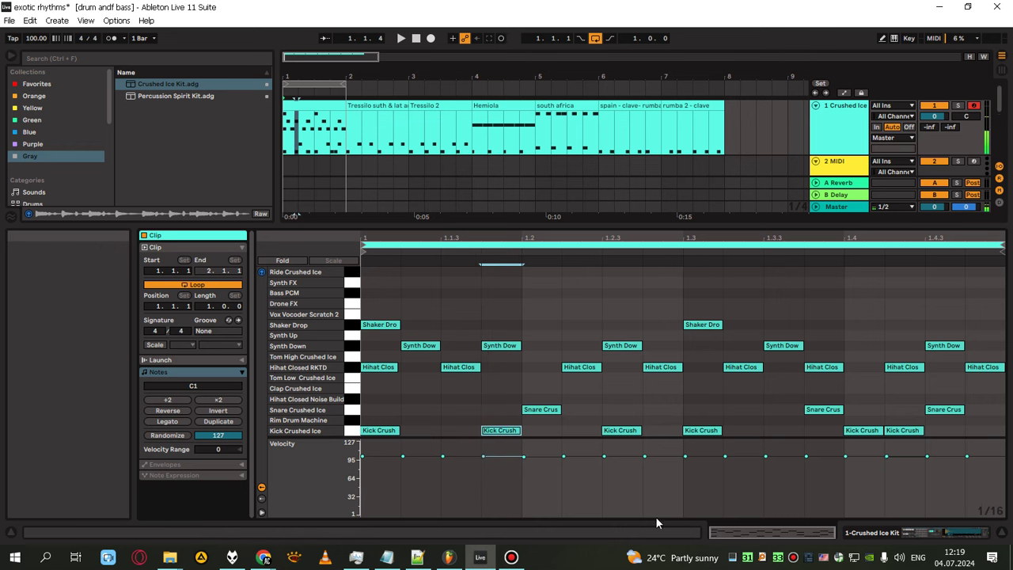
drag(863, 431, 827, 441)
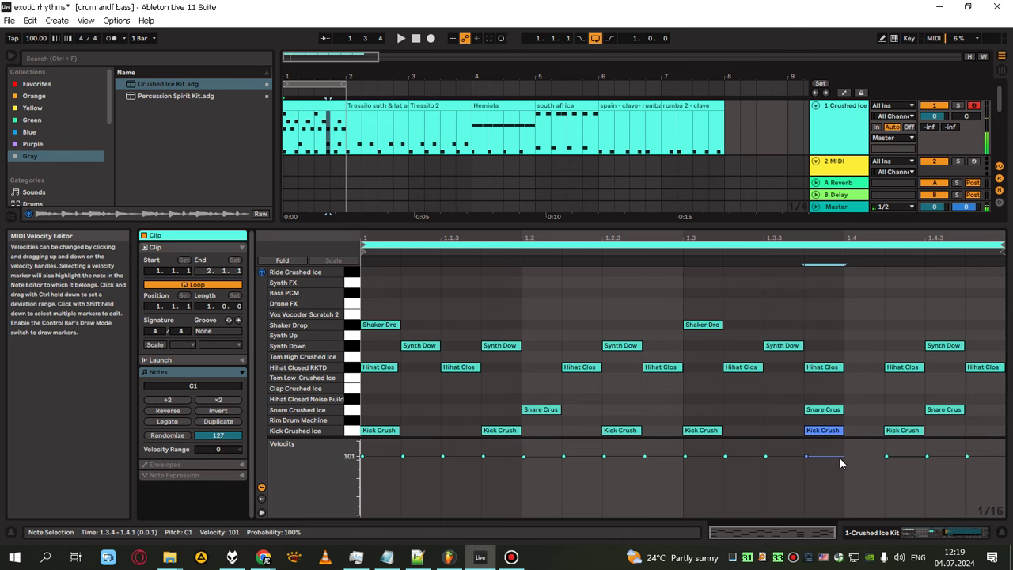
key(space)
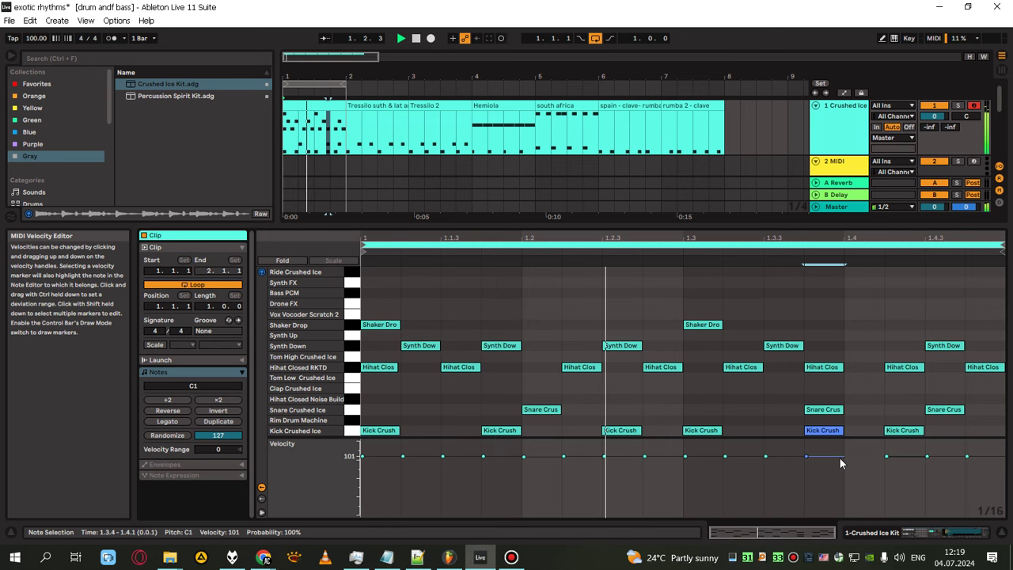
key(space)
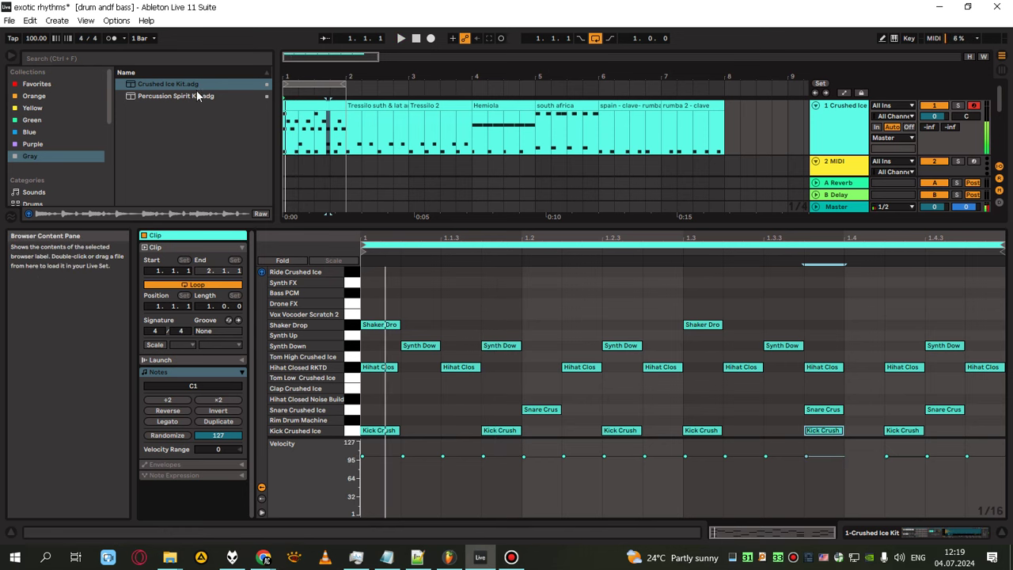
Load the Percussion Spirit Kit onto the first track and play the first clip
click(198, 95)
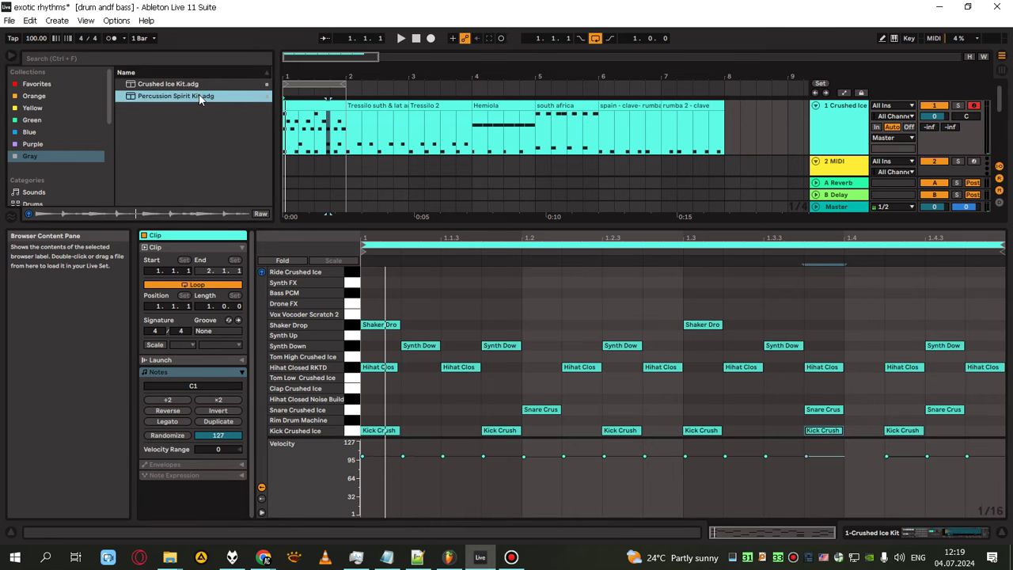
double_click(198, 96)
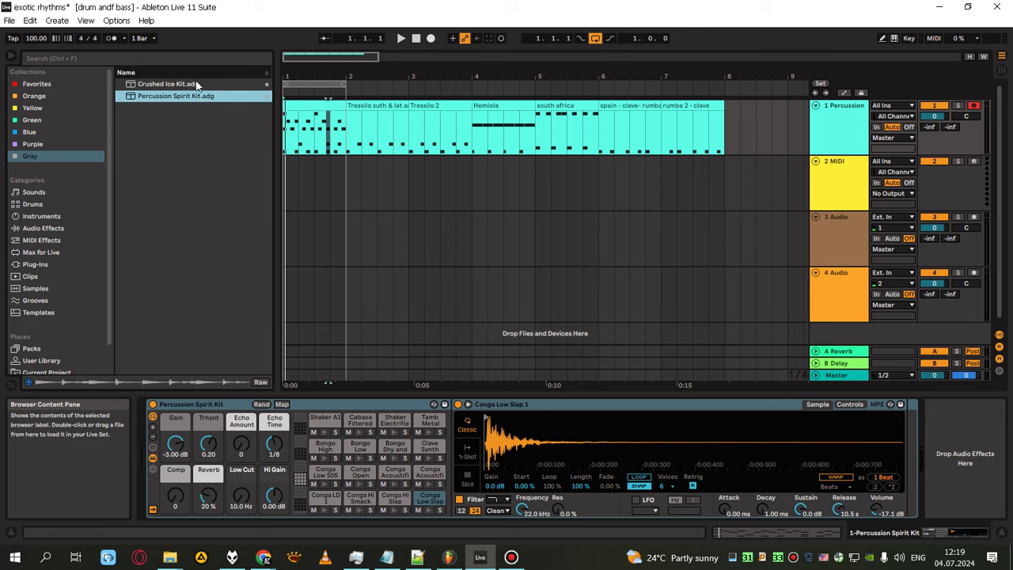
click(319, 106)
key(space)
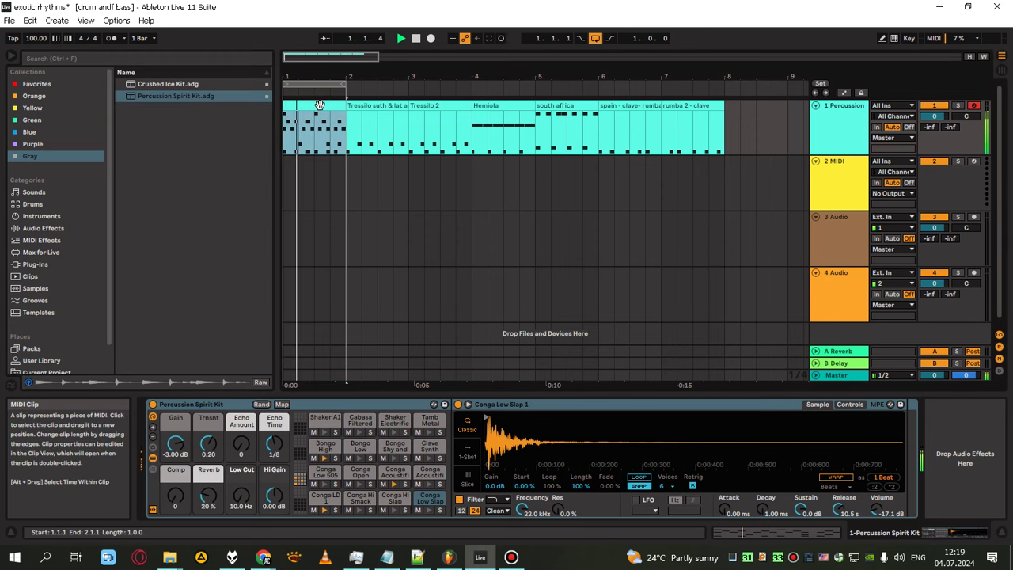
Open the first clip's notes and delete all Bongo and Conga Acoustified notes
double_click(319, 105)
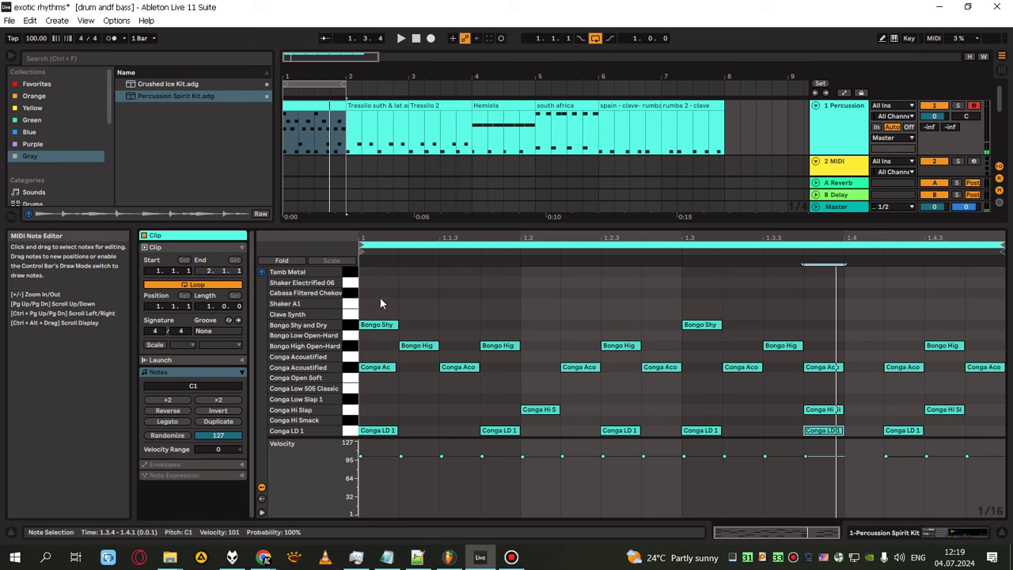
drag(380, 301, 995, 390)
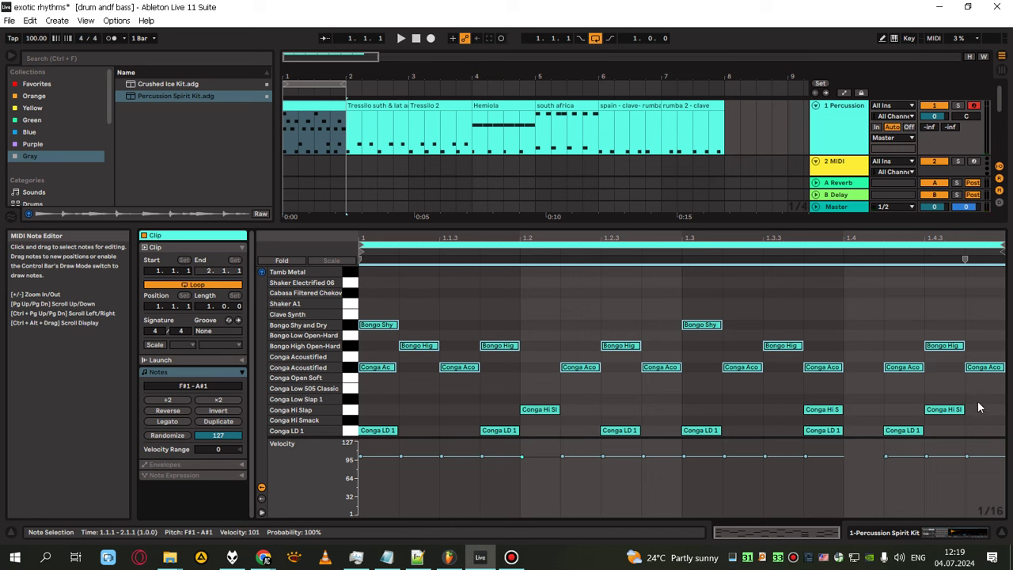
key(Delete)
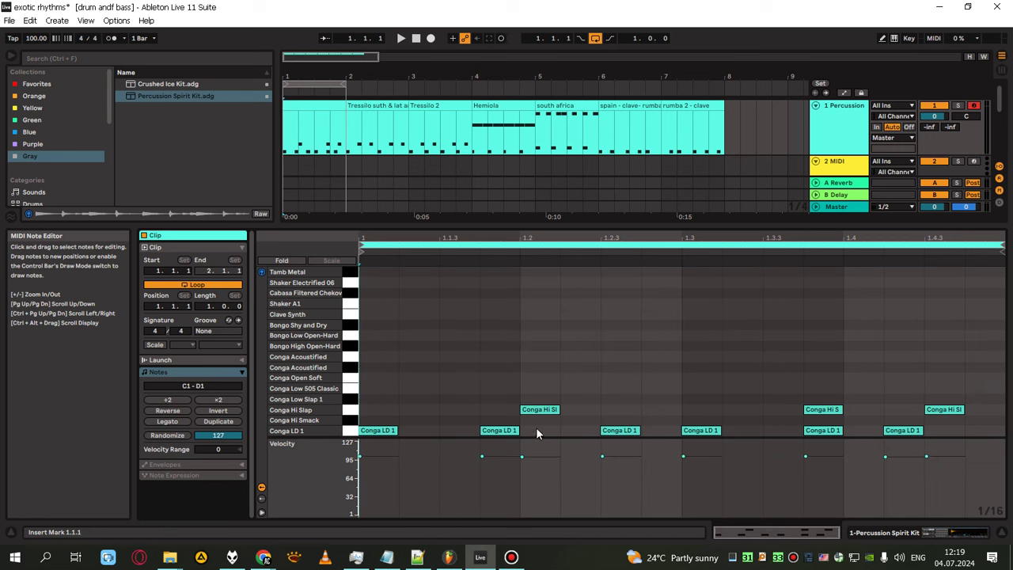
Move the three Conga Hi Slap notes to the Conga LD 1 row at 1.2, 1.4 and 1.4.3
drag(543, 408, 544, 430)
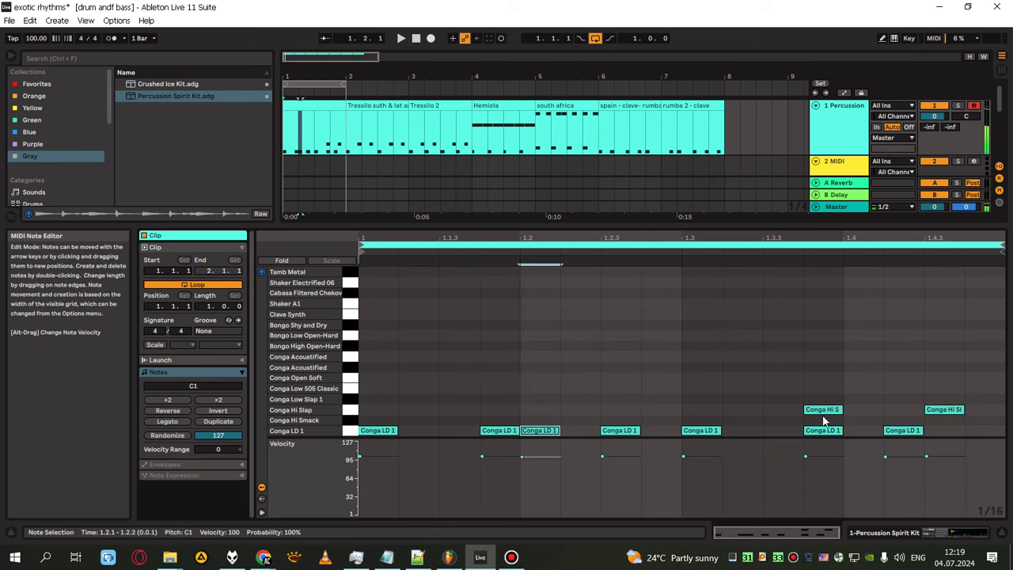
drag(819, 415, 867, 439)
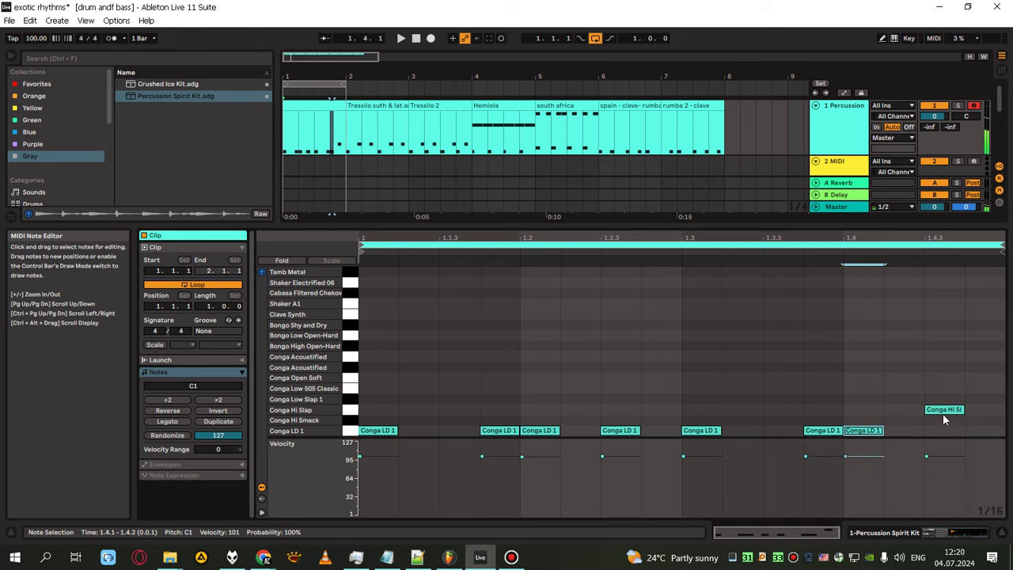
drag(944, 410, 937, 434)
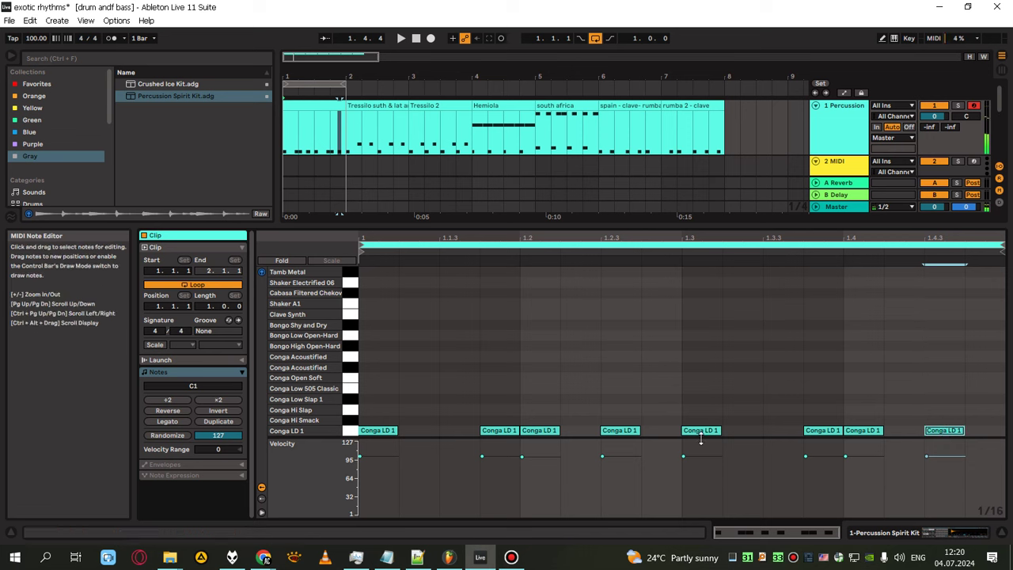
Delete the Conga LD 1 notes on beats 1.2 and 1.4
click(548, 431)
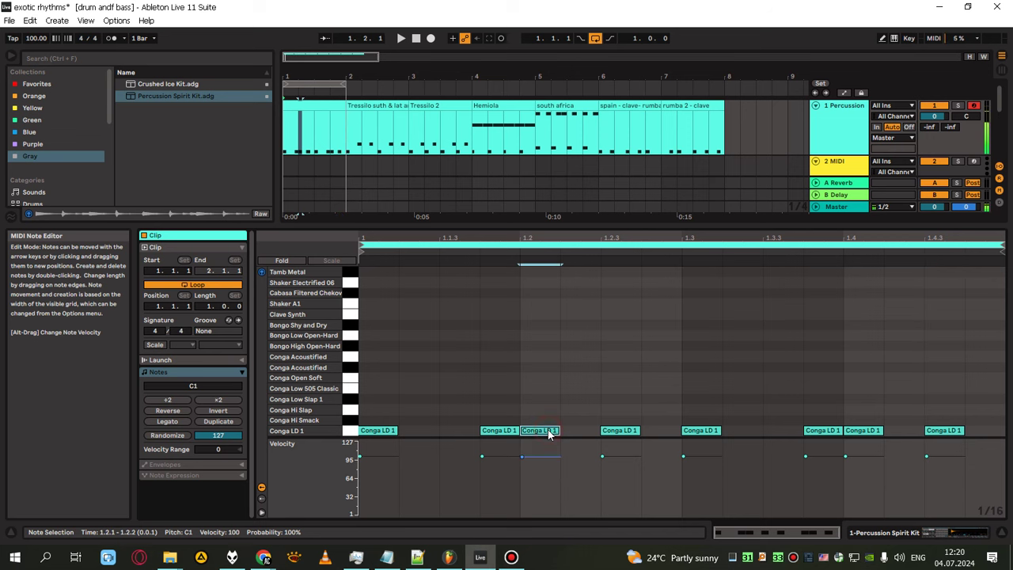
key(Delete)
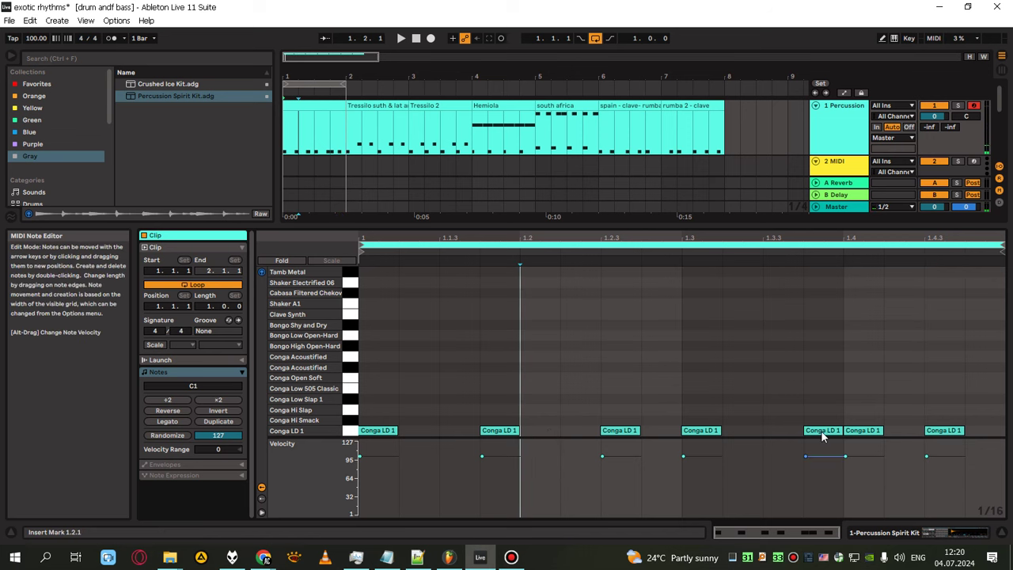
click(869, 431)
key(Delete)
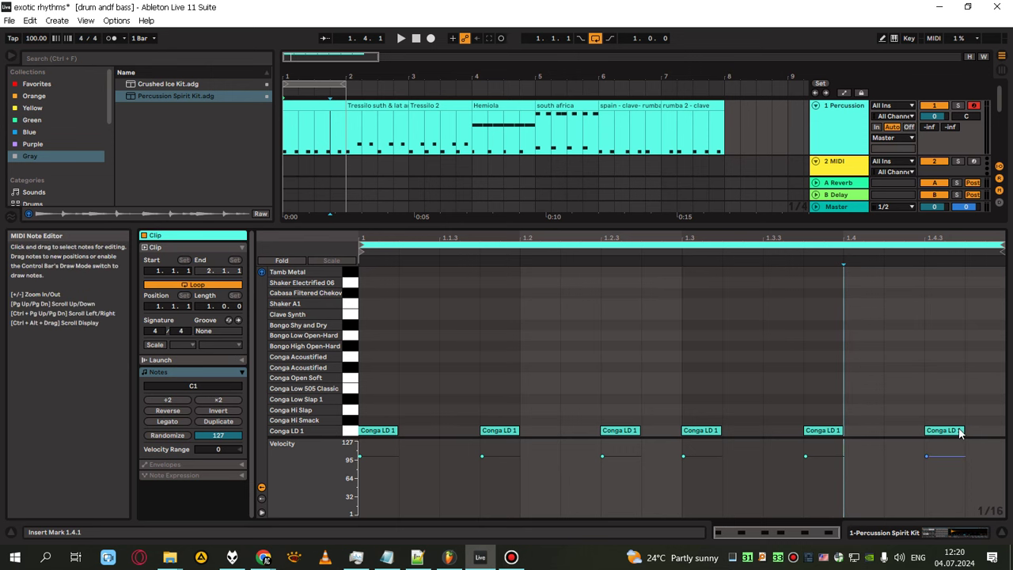
Play the Conga LD 1 pattern from the start of the clip and audition its first note
click(361, 268)
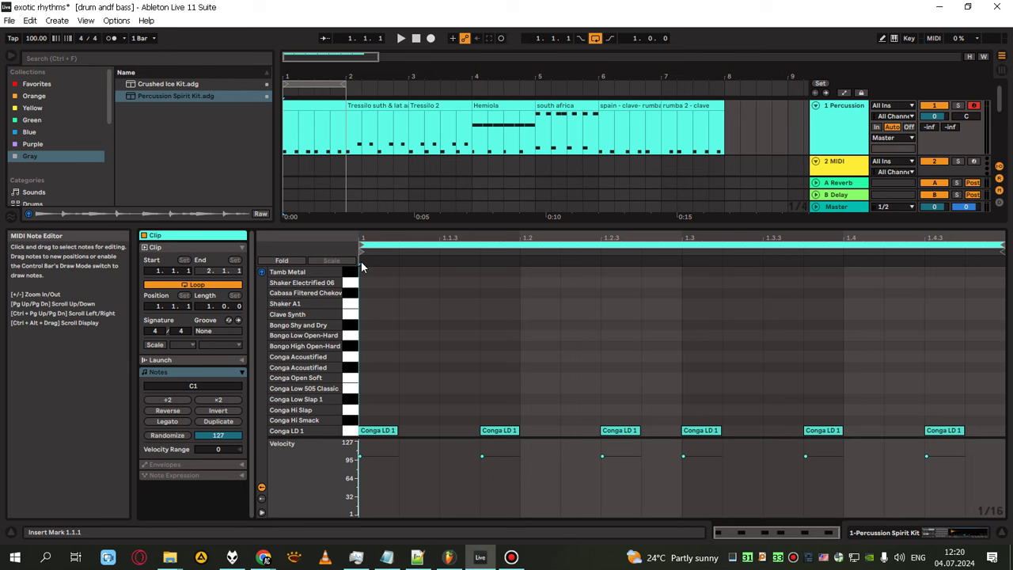
key(space)
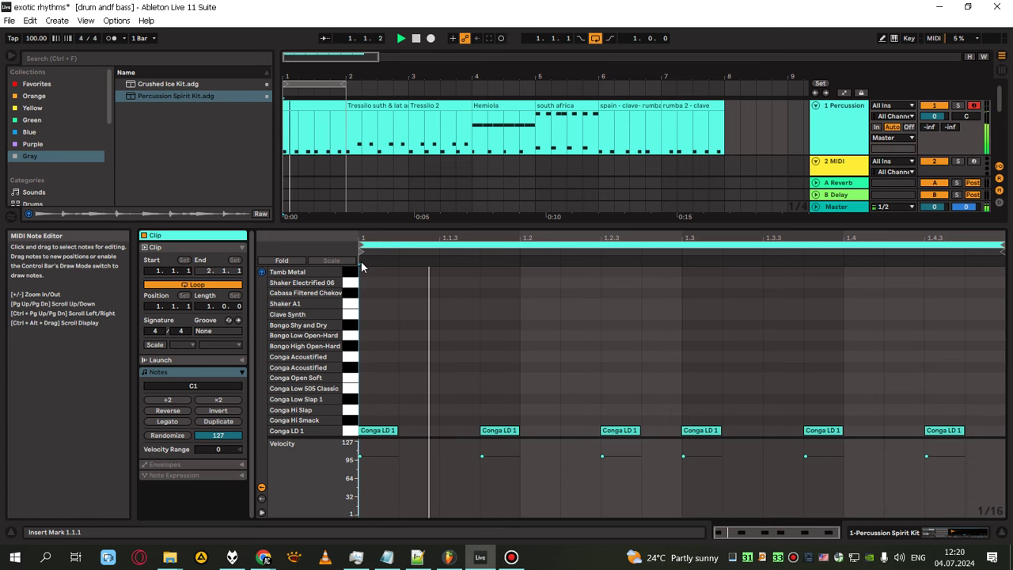
key(space)
click(371, 434)
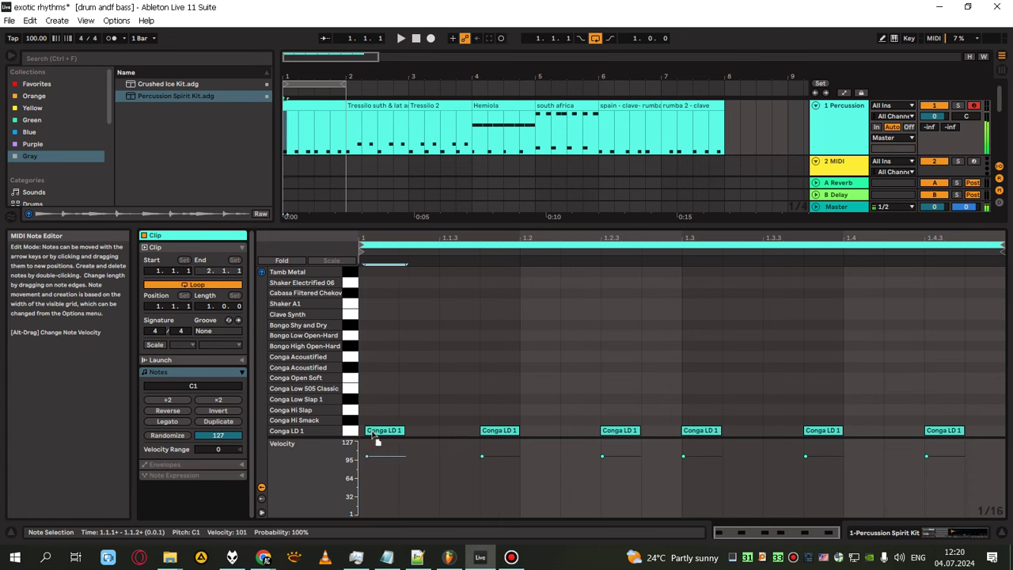
Return the first Conga LD 1 note to 1.1.1 and play the looped pattern
mouse_move(370, 433)
mouse_down()
mouse_move(383, 434)
mouse_move(384, 453)
mouse_up()
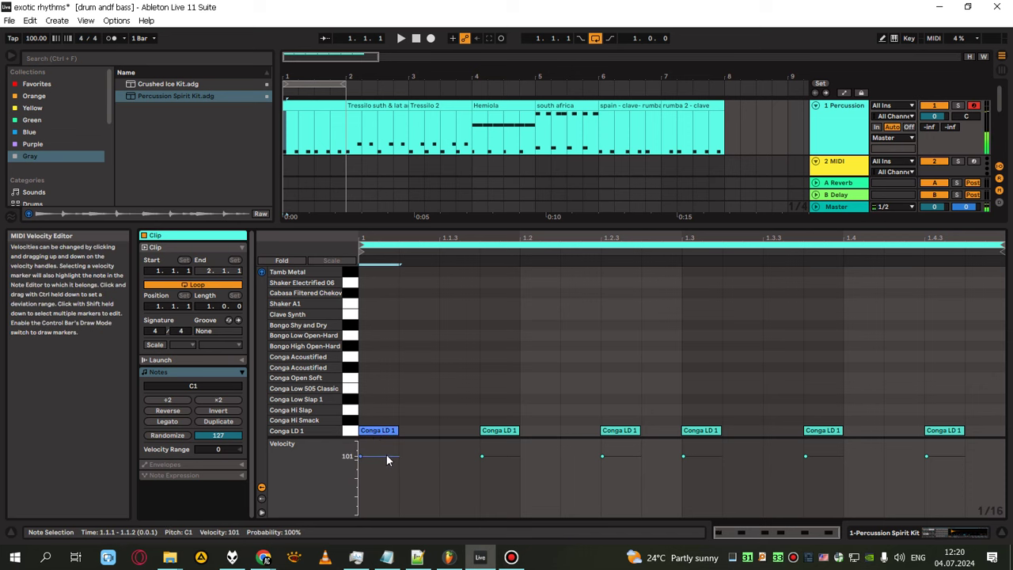
key(space)
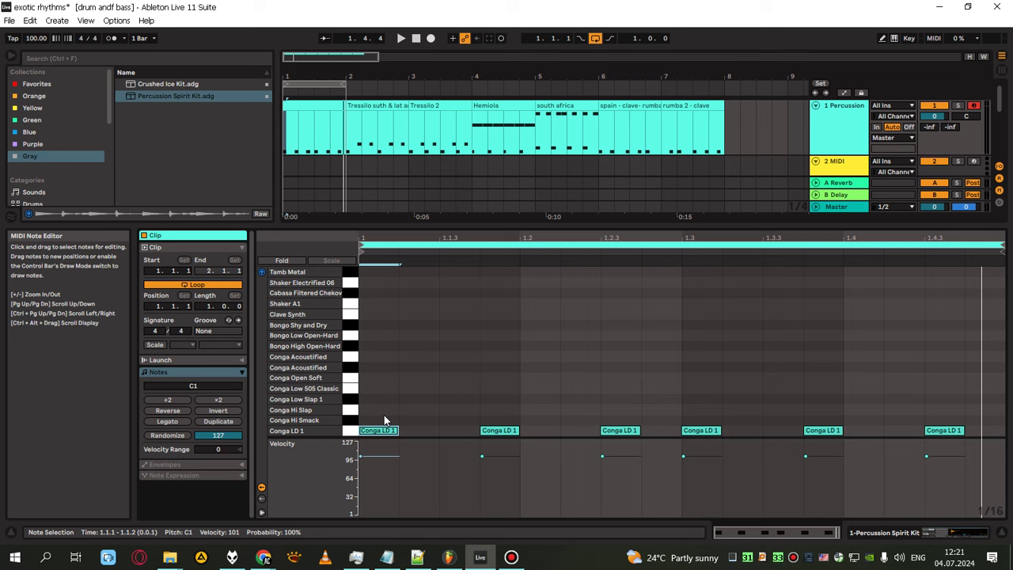
key(space)
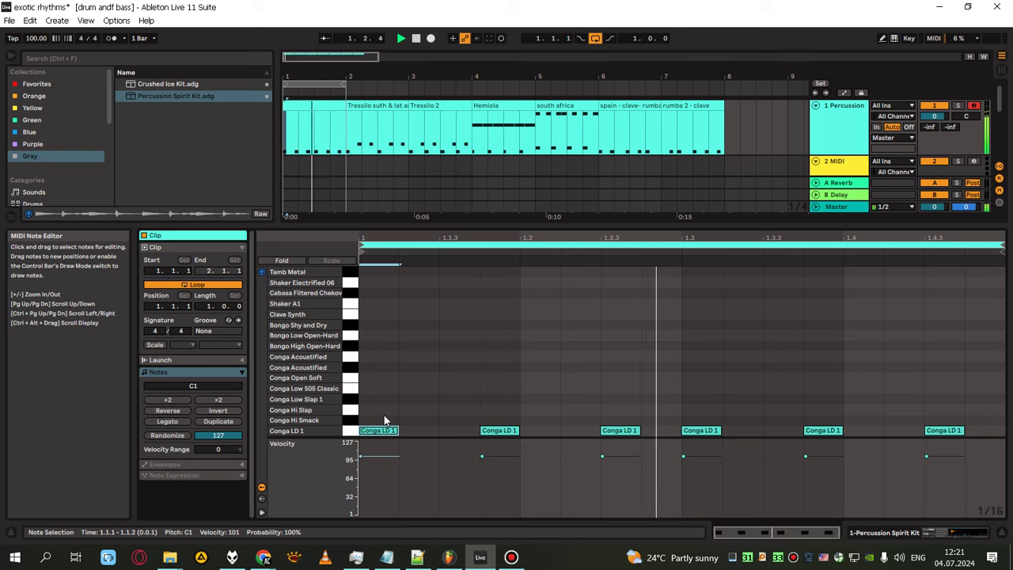
key(space)
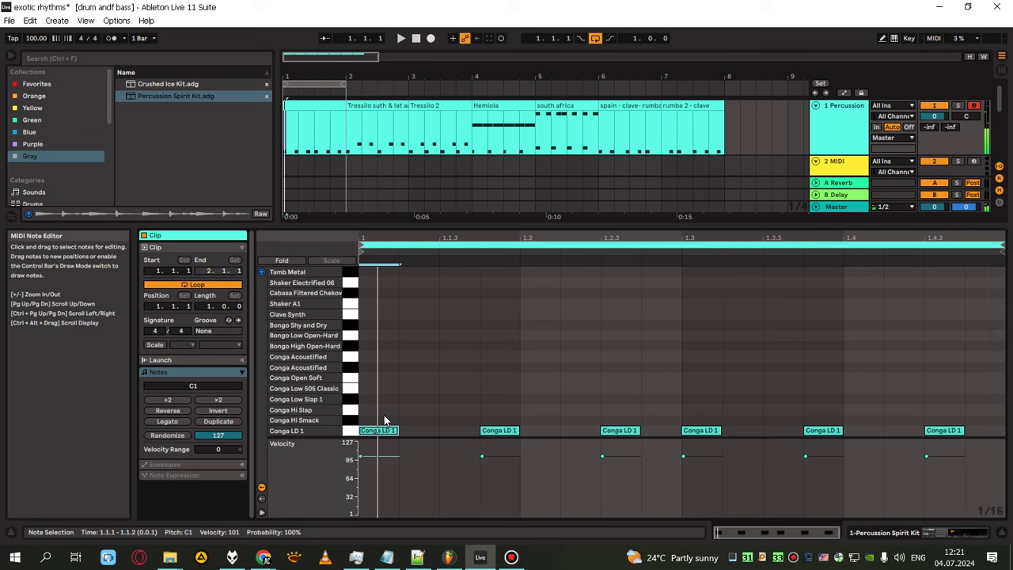
key(space)
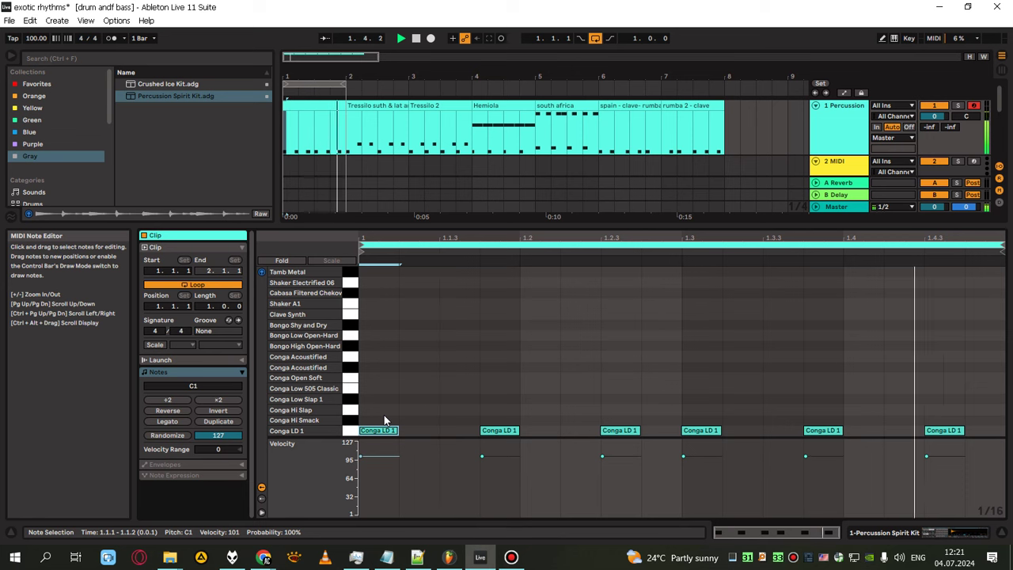
key(space)
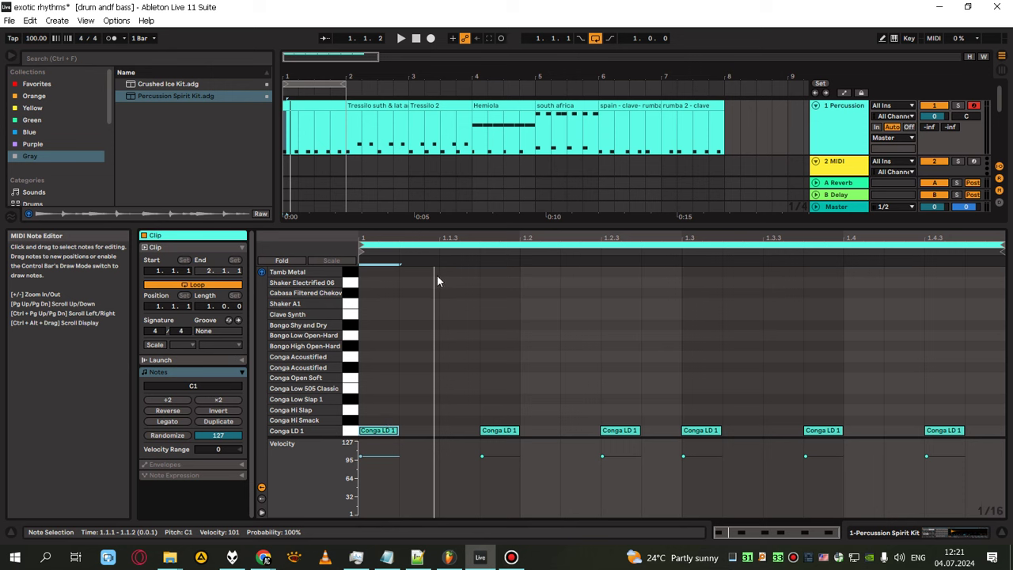
Move the Conga LD 1 notes at 1.1.4, 1.2.3, 1.3.4 and 1.4.3 to Conga Hi Smack and play the pattern
click(499, 430)
drag(499, 433, 502, 427)
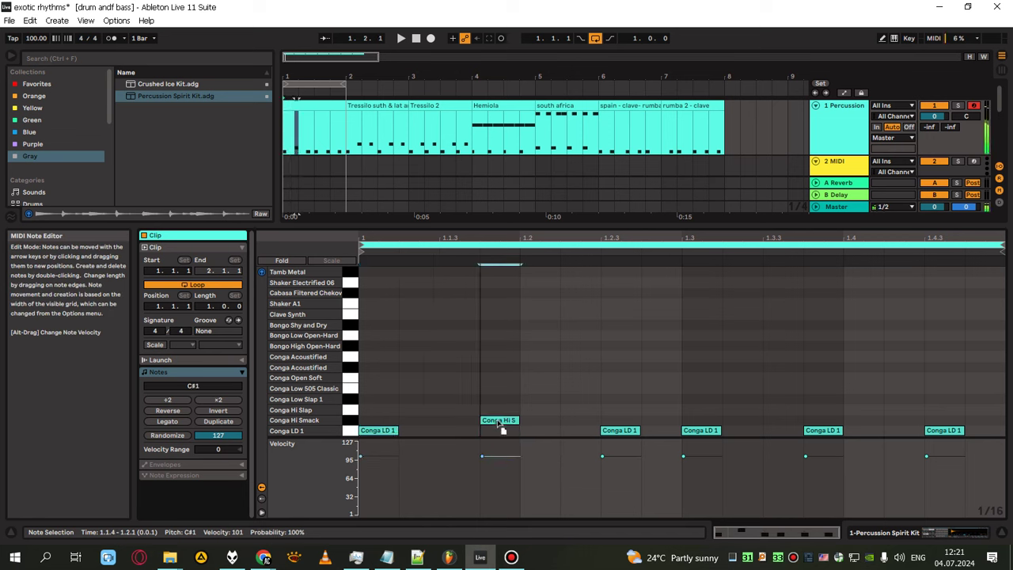
drag(621, 433, 621, 424)
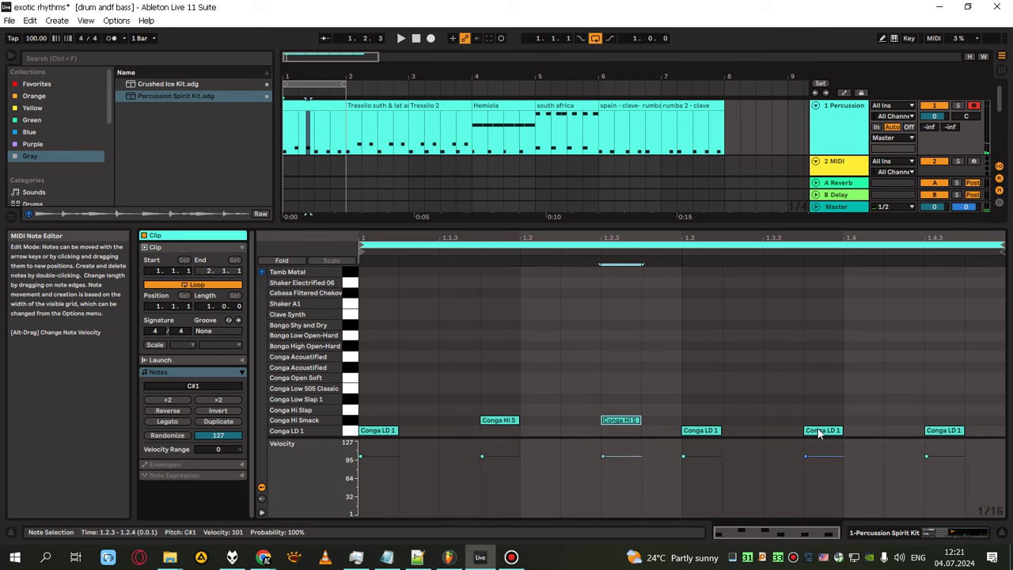
drag(820, 431, 821, 421)
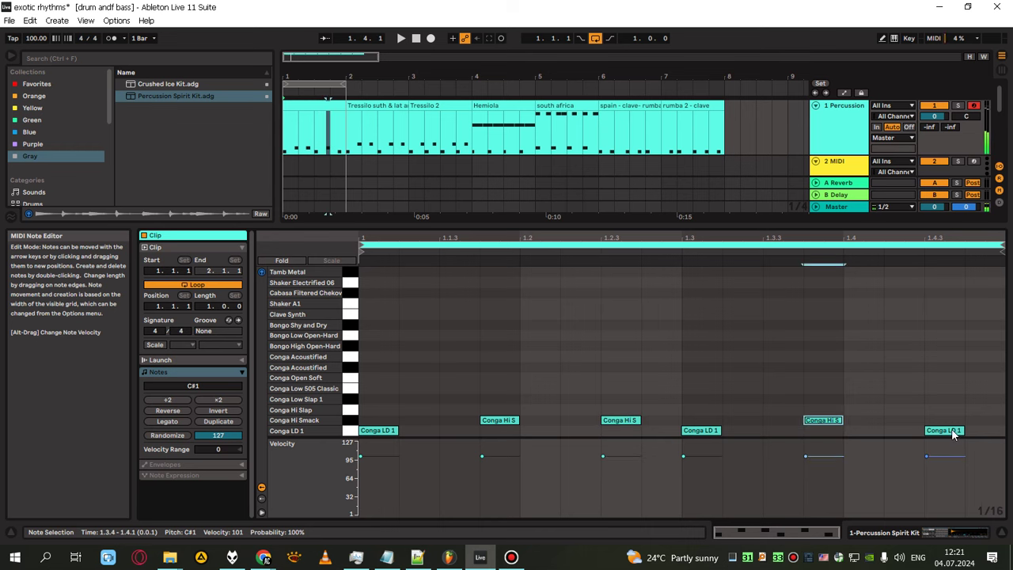
drag(953, 433, 953, 422)
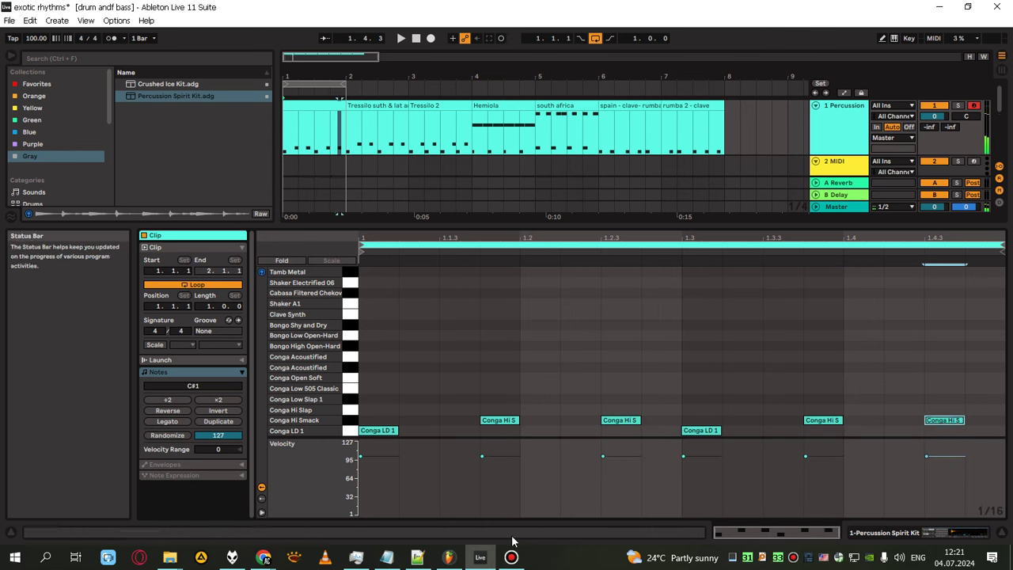
key(space)
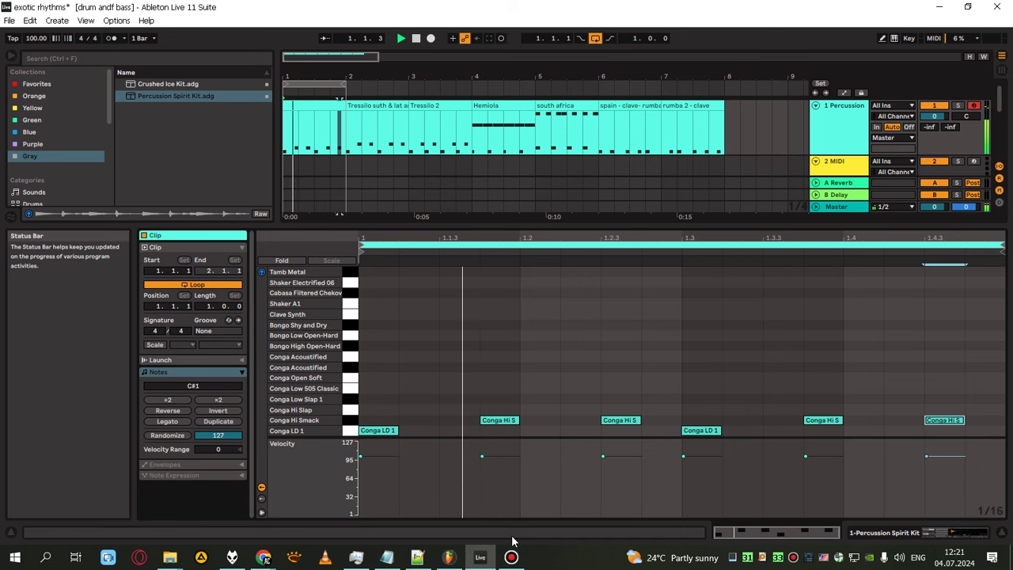
key(space)
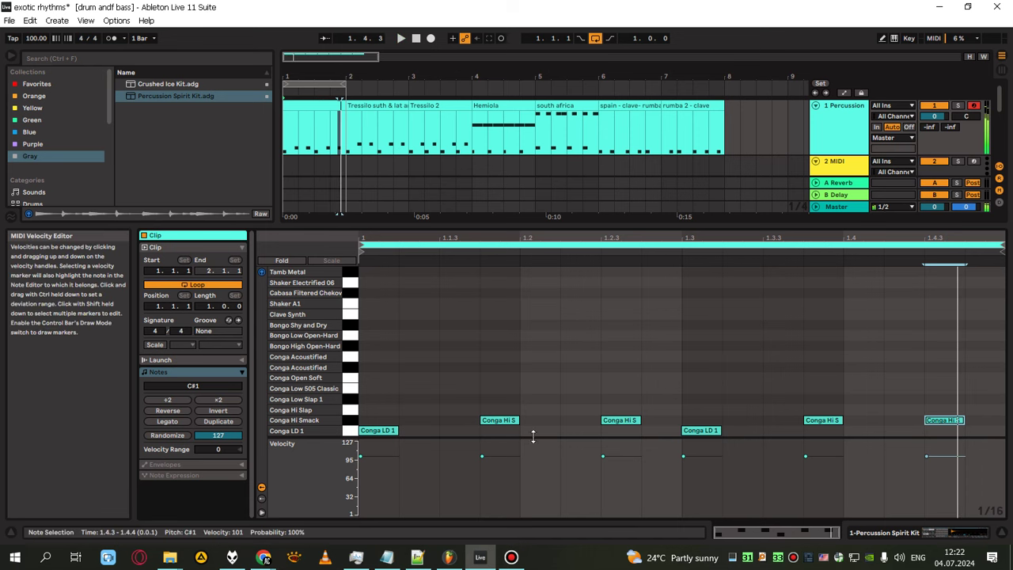
double_click(522, 429)
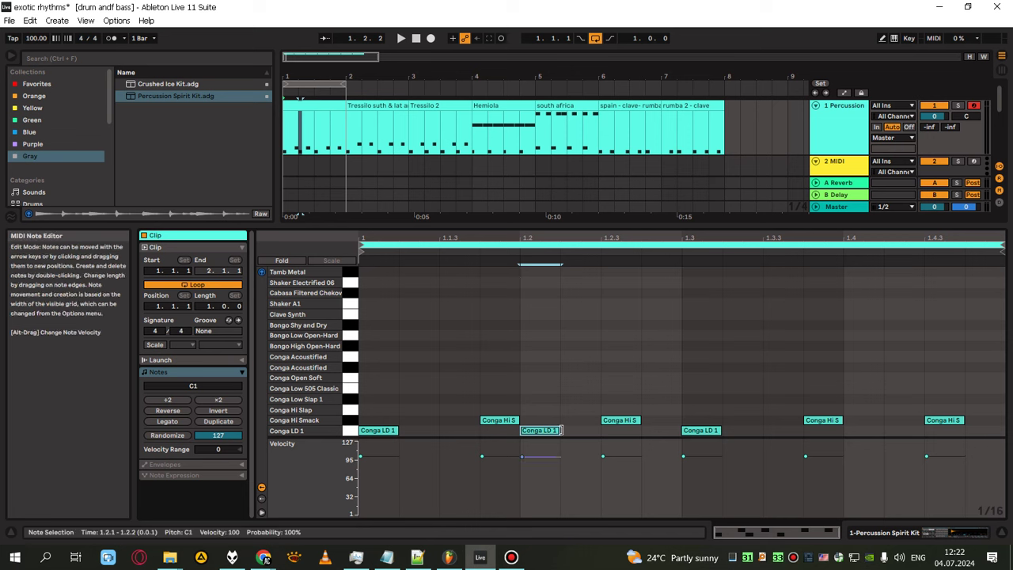
double_click(853, 431)
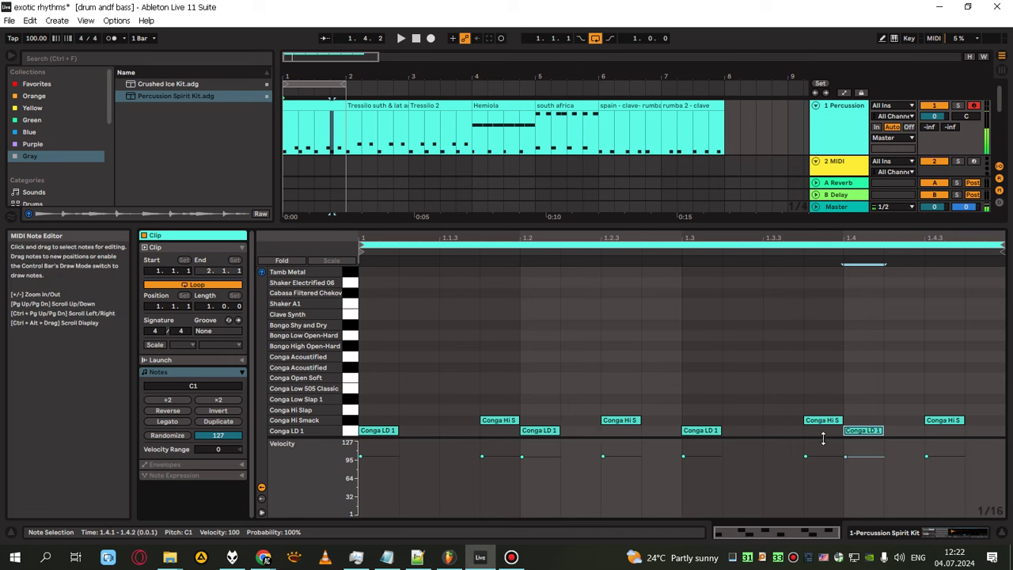
double_click(858, 430)
double_click(549, 430)
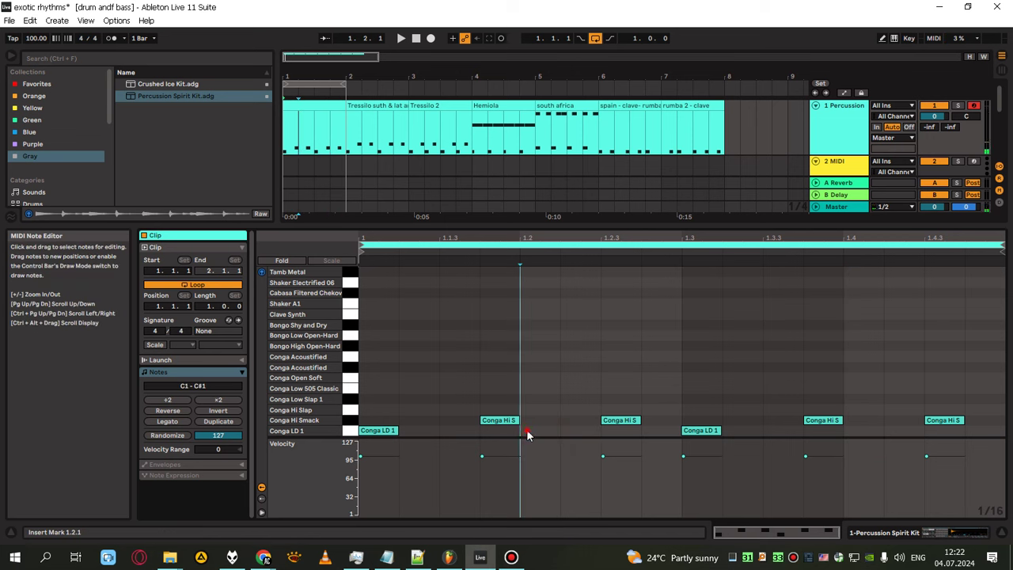
Add Conga LD 1 notes at 1.2 and 1.4, and play the pattern
double_click(526, 430)
double_click(845, 432)
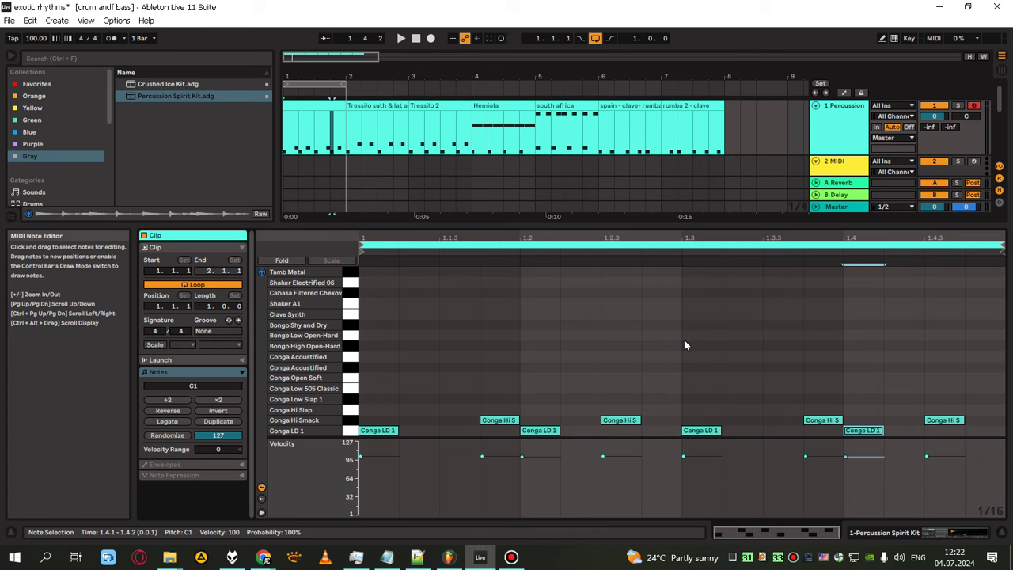
key(space)
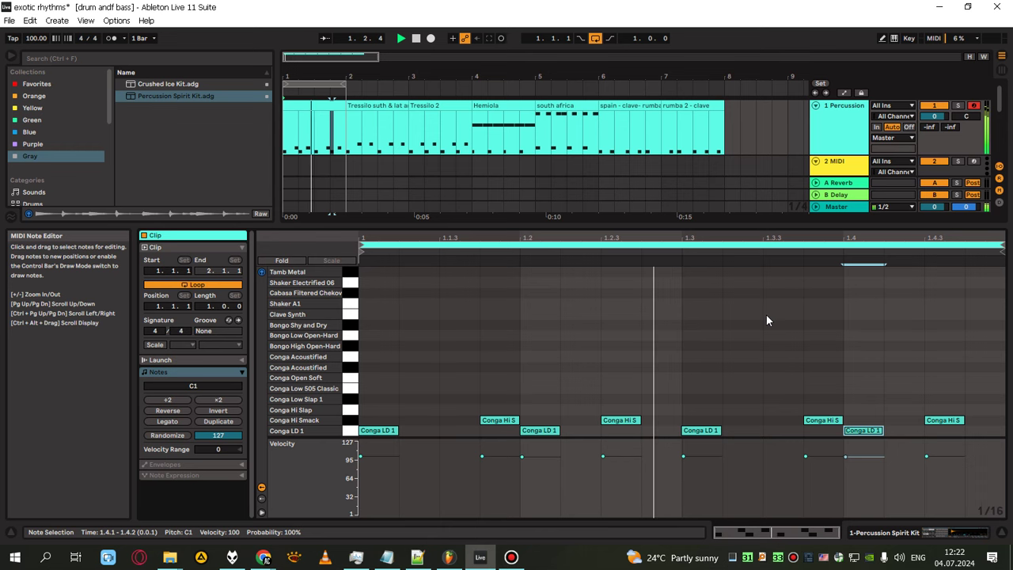
Loop and play the Tressilo 2 clip in bar 3, then return the loop to the first clip to compare them
click(435, 106)
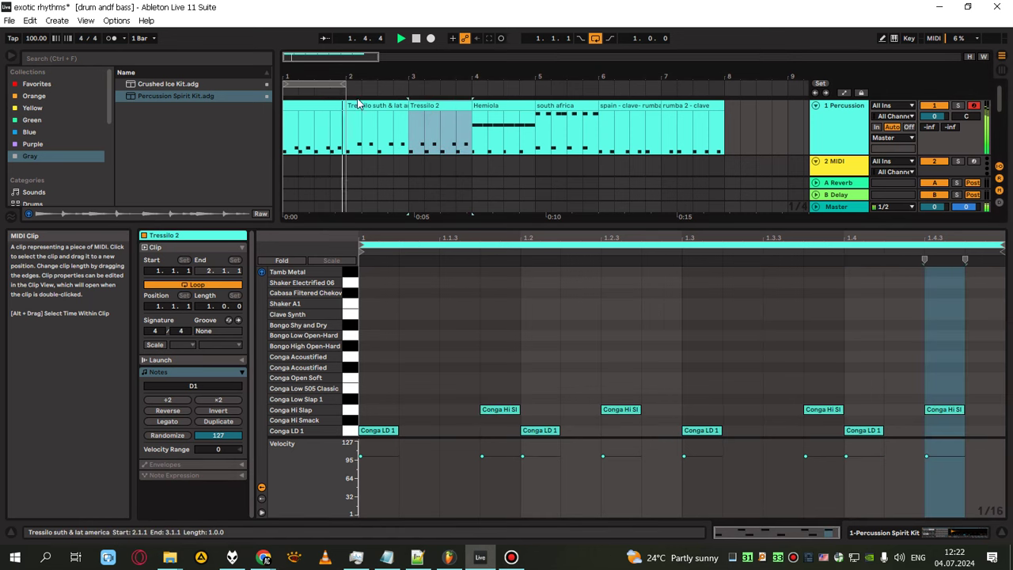
key(space)
drag(337, 82, 459, 83)
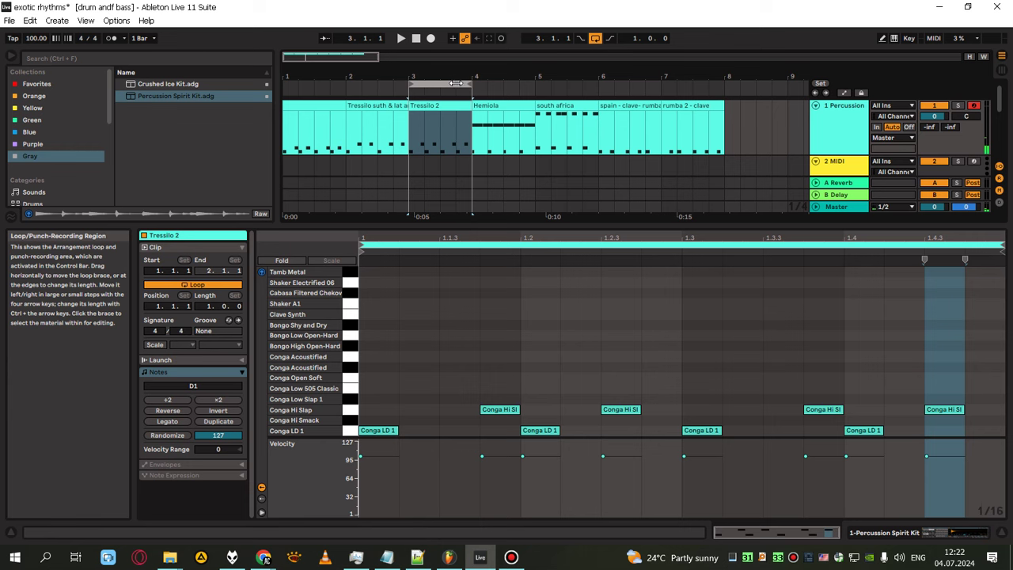
key(space)
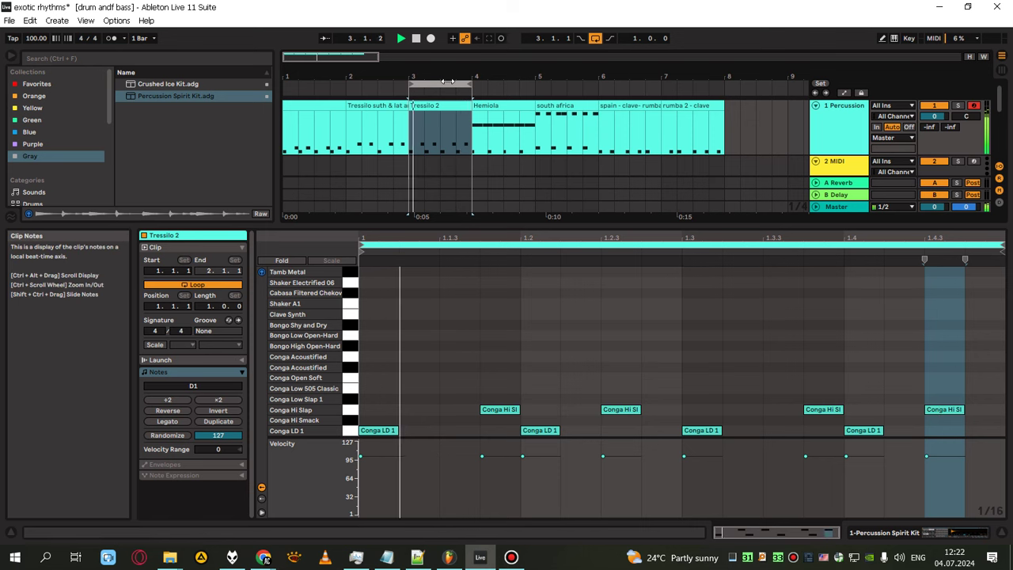
drag(447, 82, 271, 89)
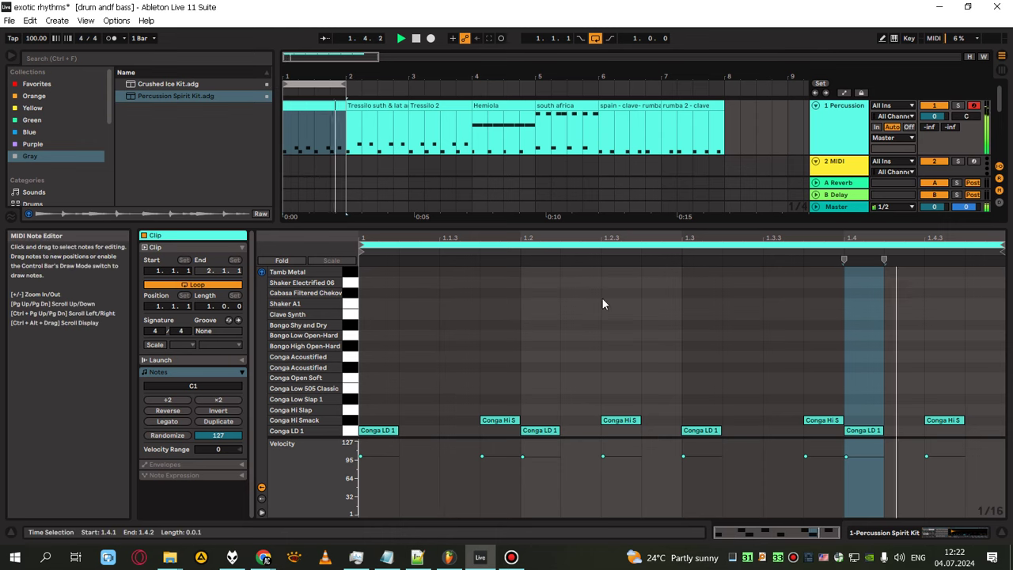
Select all four Conga Hi Smack notes in the first clip and move them up to Conga Hi Slap
click(351, 423)
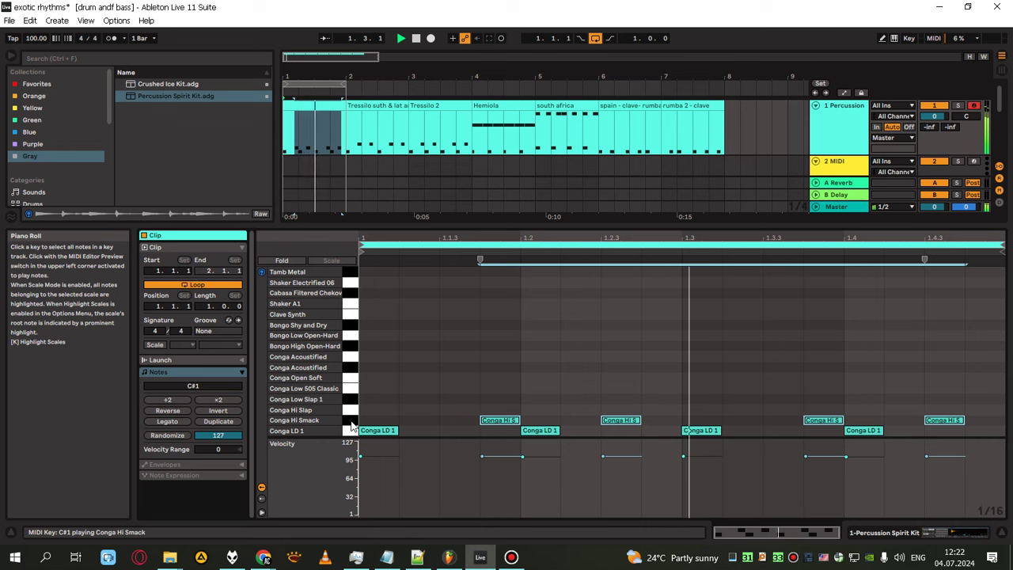
key(Right)
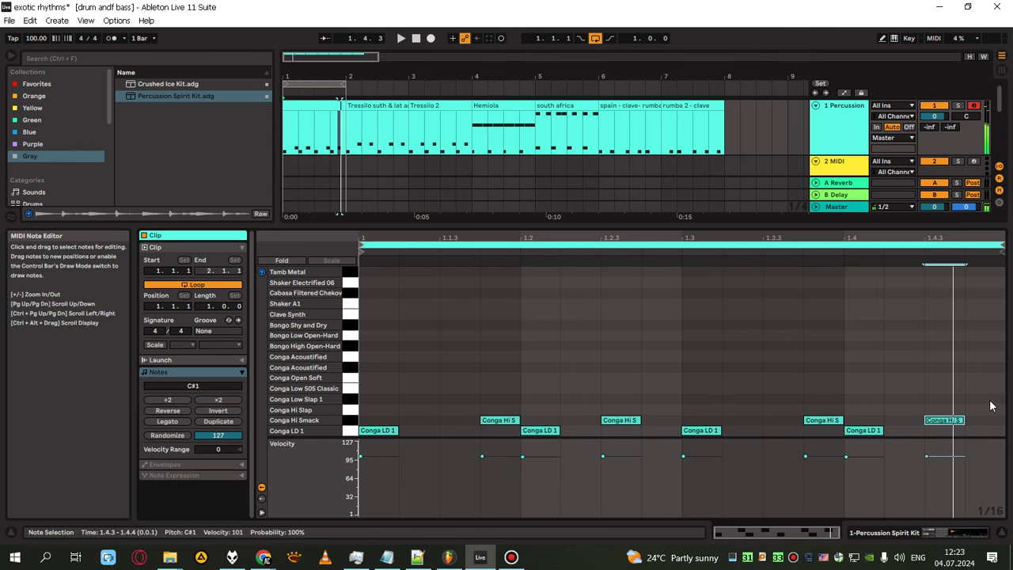
drag(991, 406, 492, 412)
key(Up)
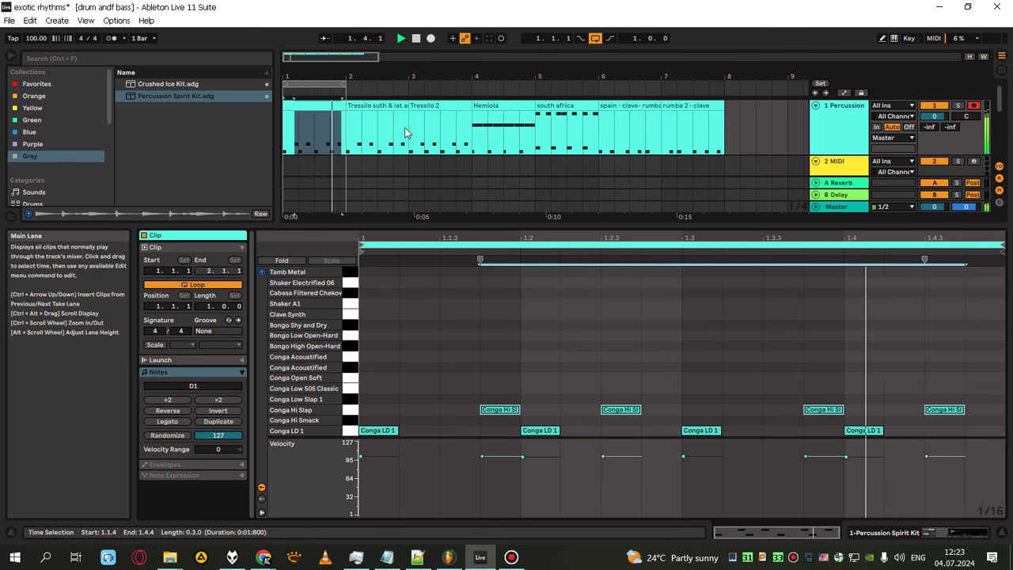
Compare the Tressilo 2 clip with the edited first clip by looping bar 3 and then bar 1 during playback
click(430, 105)
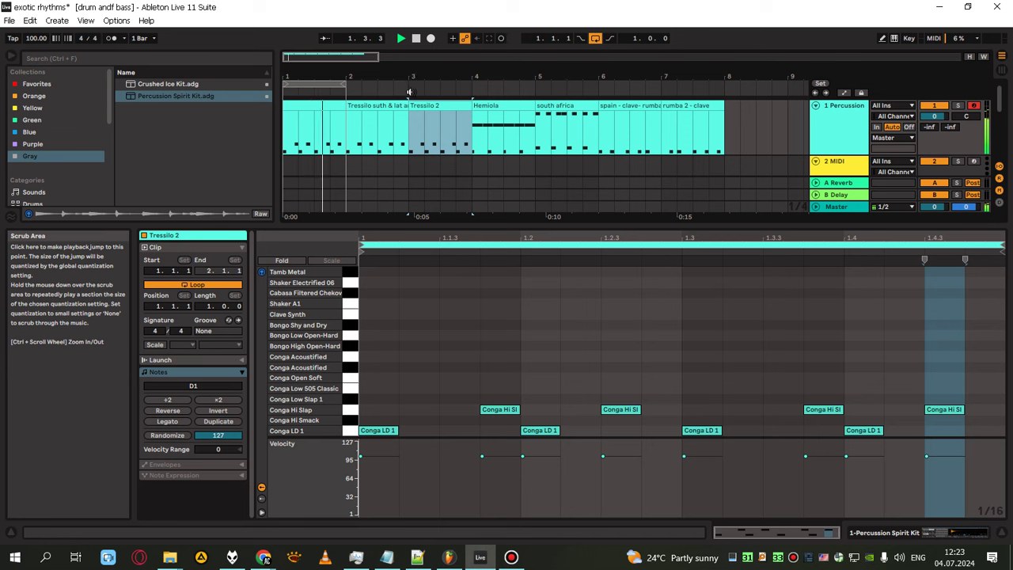
drag(331, 84, 454, 89)
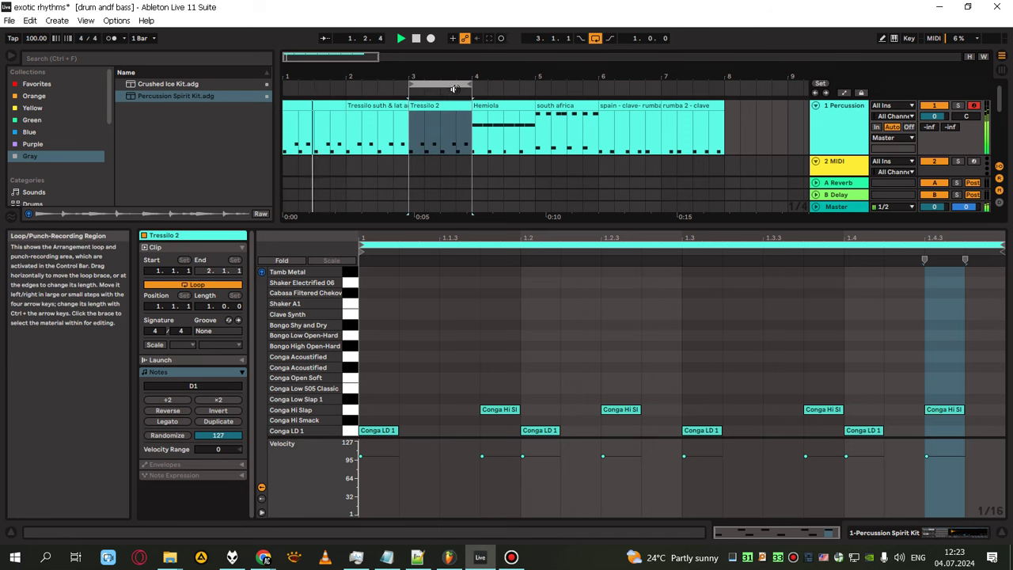
click(453, 88)
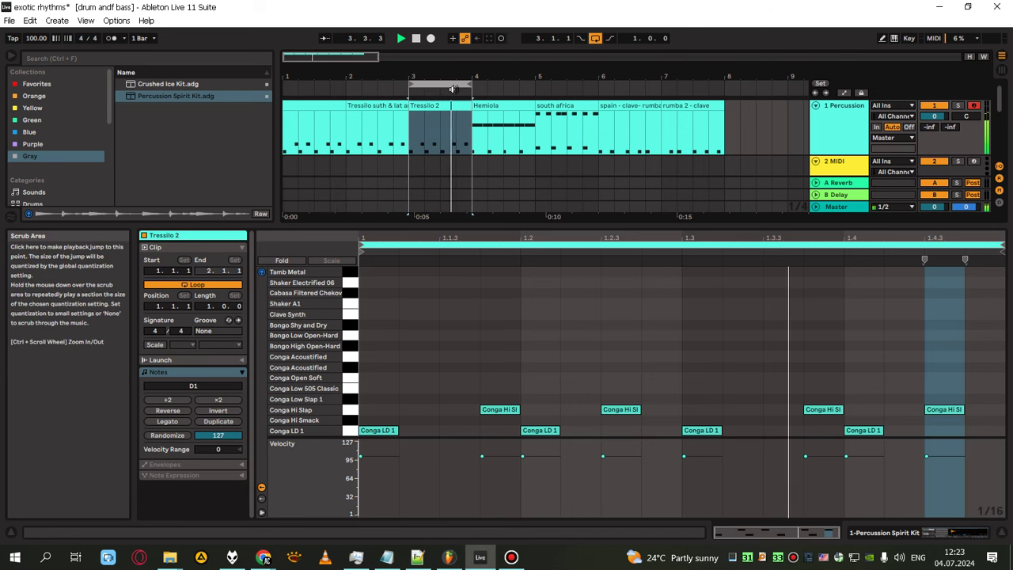
drag(447, 83, 339, 82)
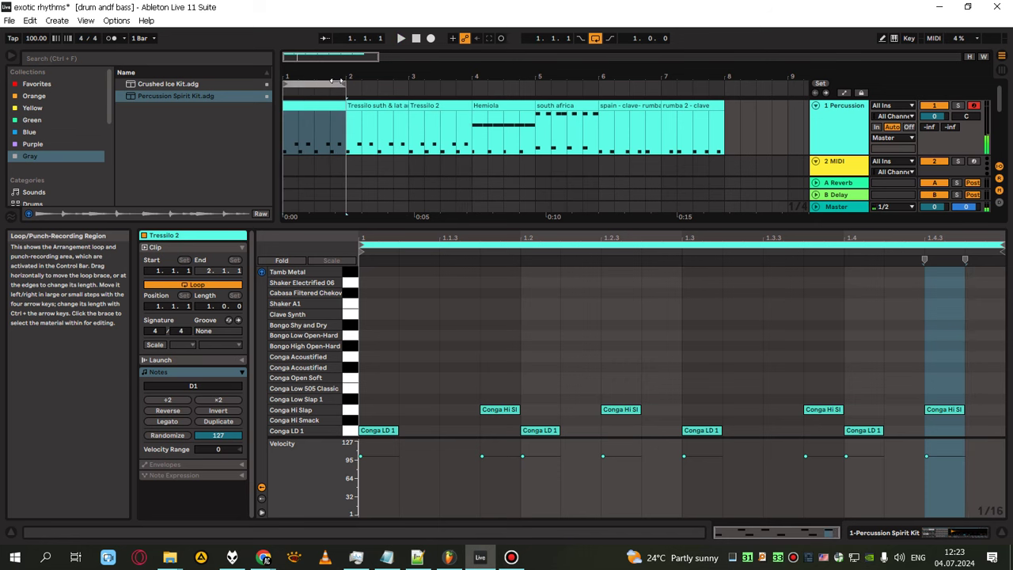
click(333, 82)
key(space)
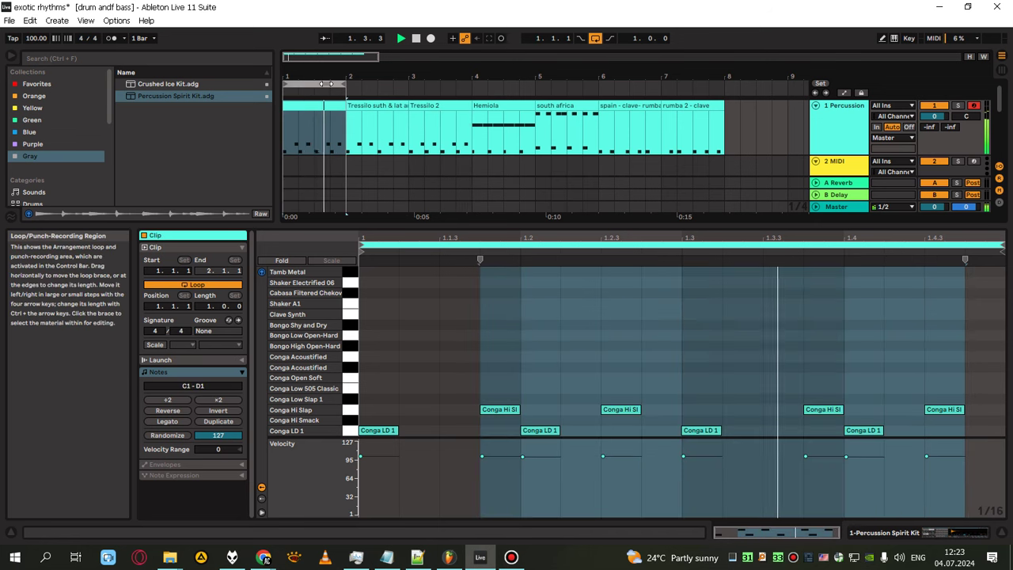
Add a Bongo High Open-Hard note at 1.1.4, stop playback and move the note to Shaker A1 at 1.1.1
double_click(501, 346)
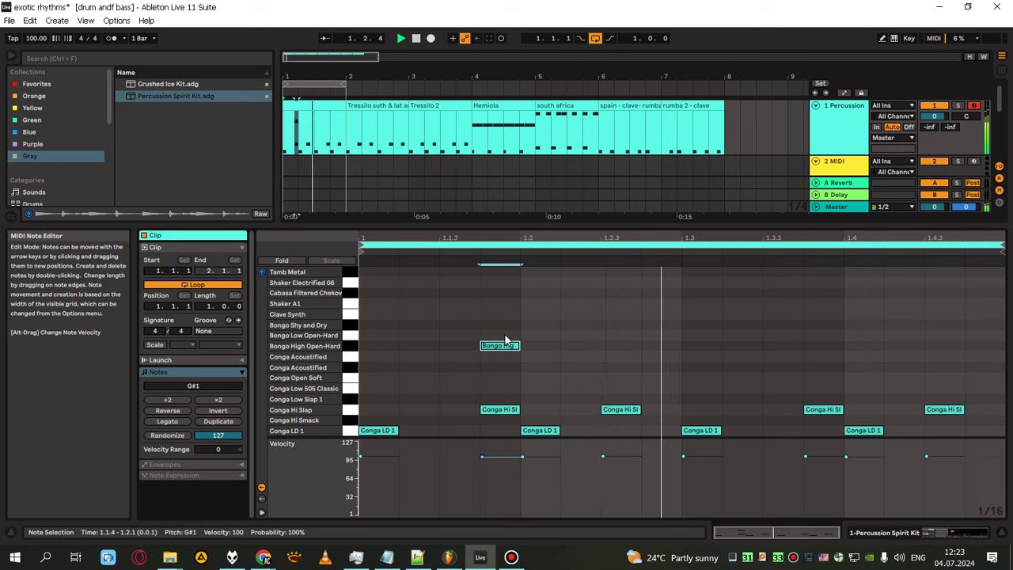
key(space)
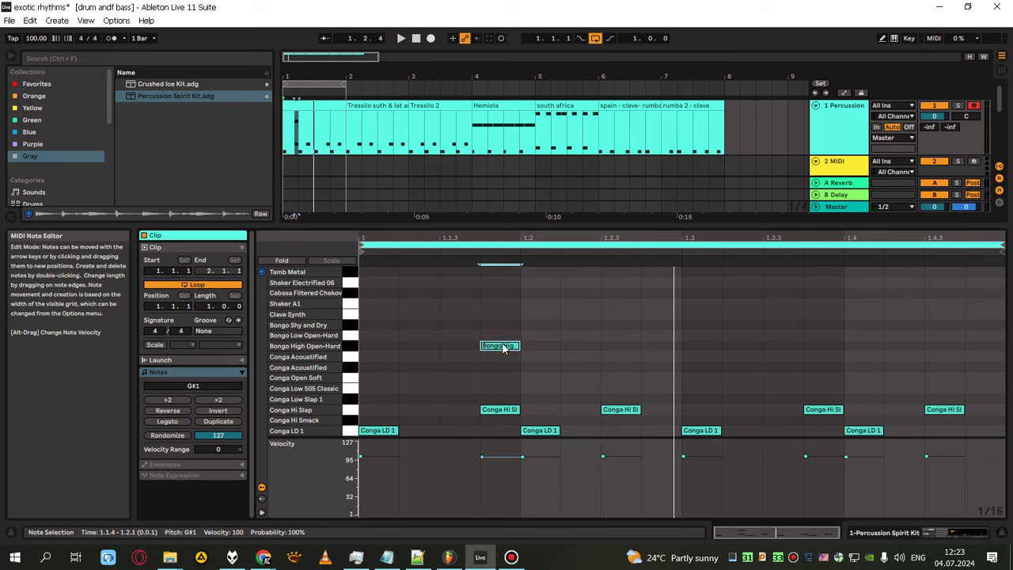
drag(502, 349, 382, 303)
Add Shaker A1 notes at 1.1.3, 1.2, 1.2.3, 1.3, 1.3.3, 1.4 and 1.4.3, then play the first clip's loop
double_click(441, 303)
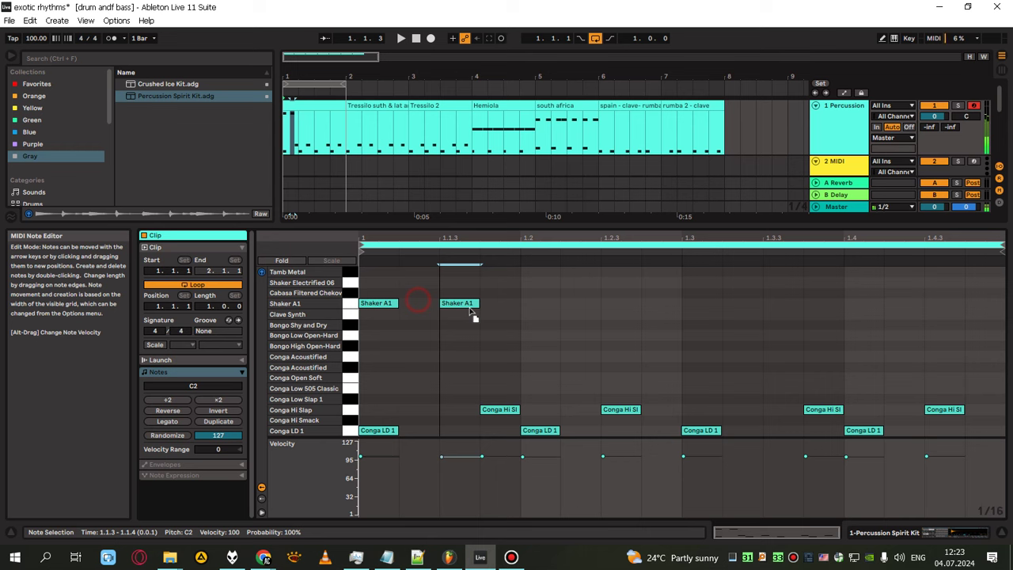
double_click(526, 305)
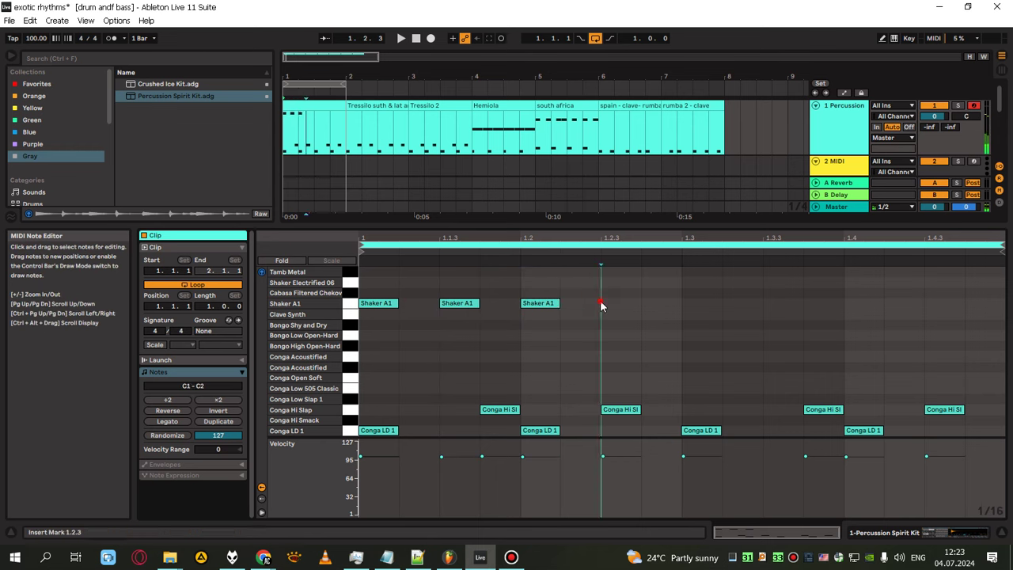
double_click(590, 303)
drag(590, 302, 626, 309)
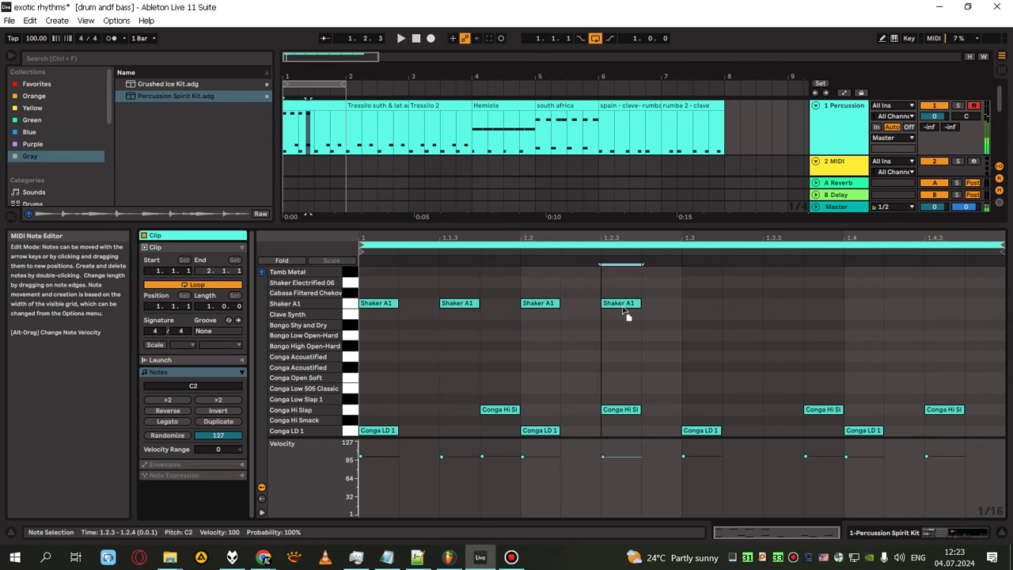
click(685, 305)
double_click(686, 305)
double_click(767, 304)
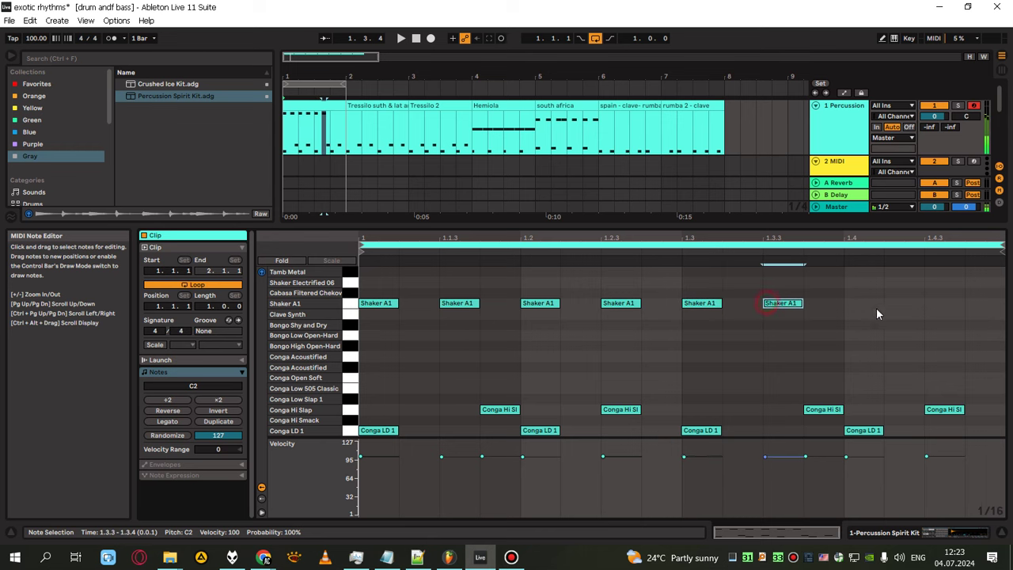
double_click(847, 305)
double_click(930, 303)
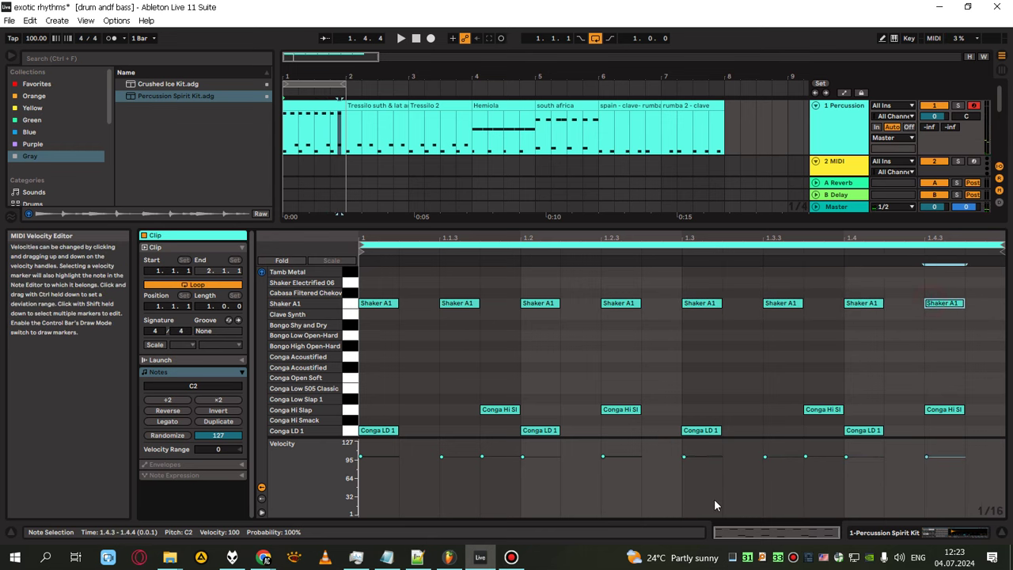
key(space)
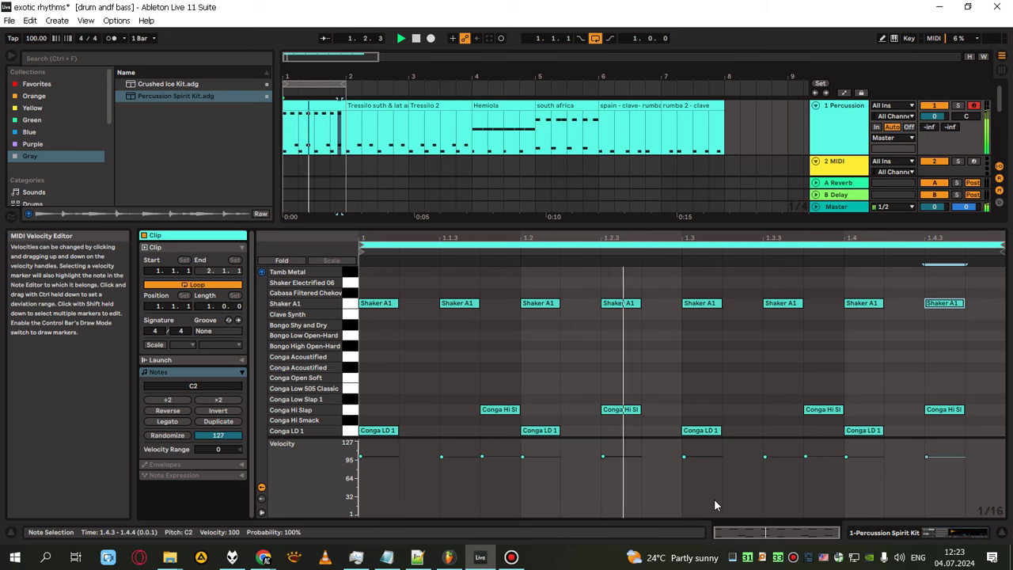
key(space)
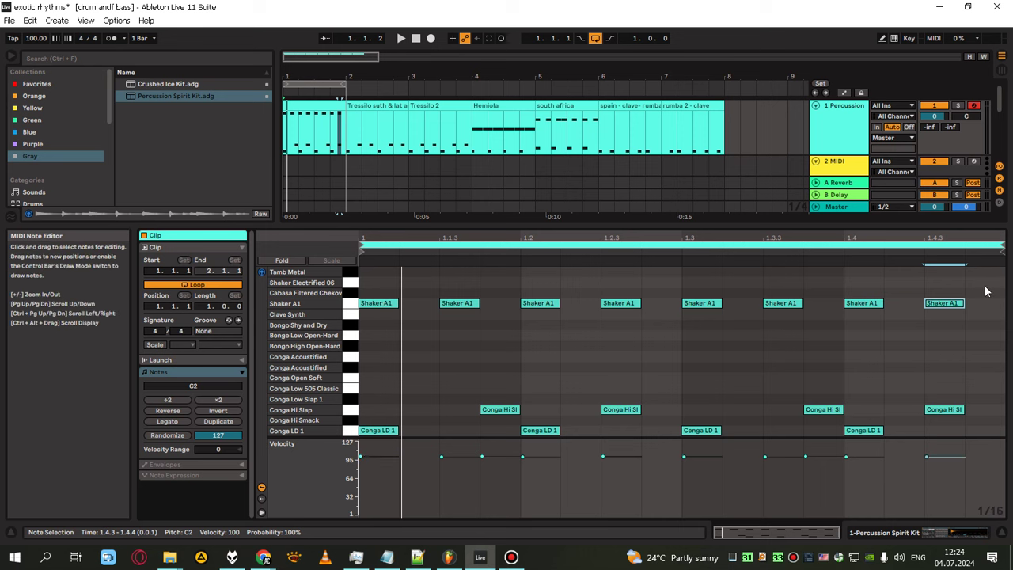
Select all the Shaker A1 notes, enable the triplet grid and shift the notes one 1/16T grid step later
drag(985, 288, 379, 330)
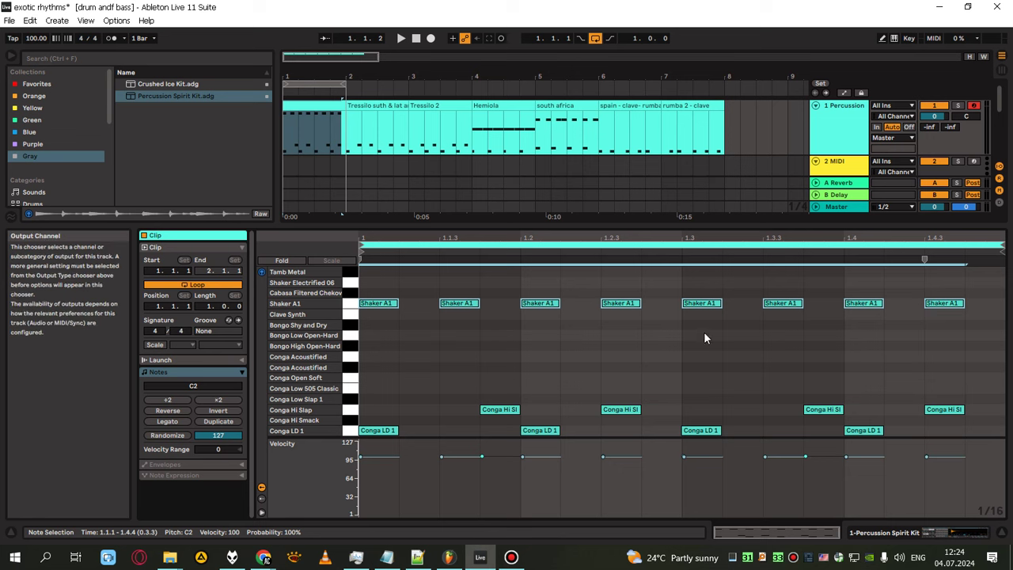
right_click(596, 326)
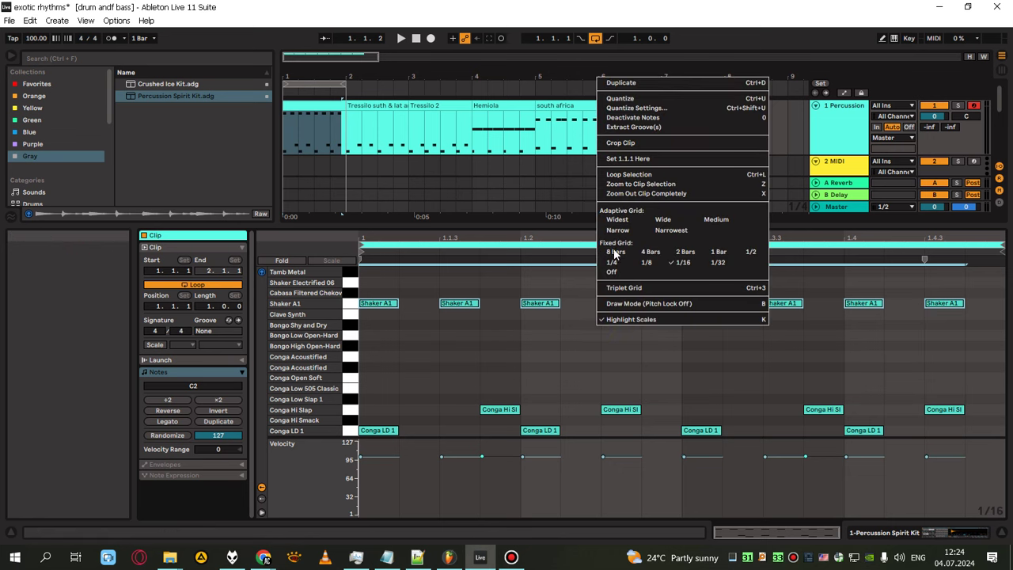
click(634, 289)
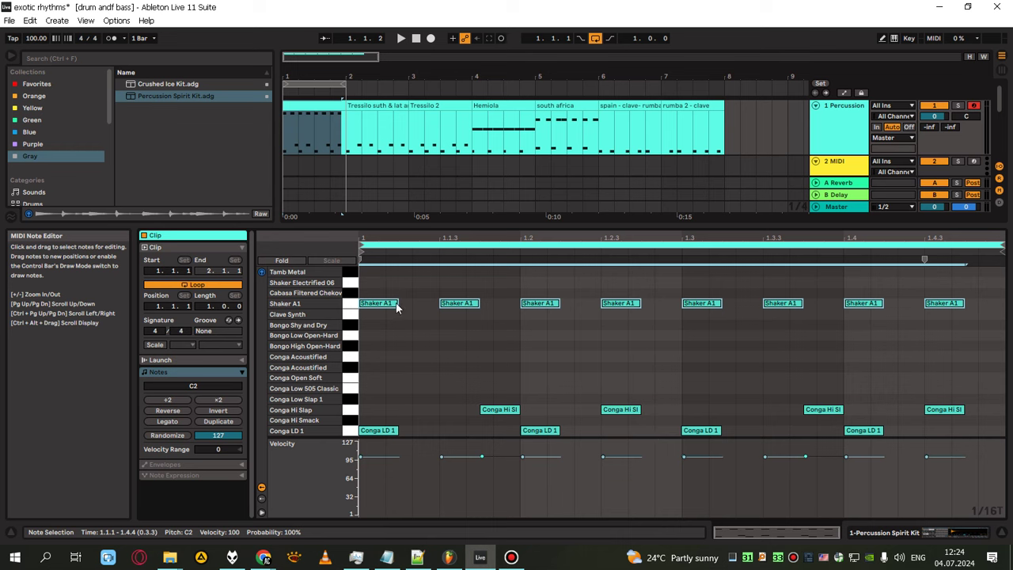
mouse_move(449, 305)
mouse_down()
mouse_move(515, 312)
mouse_move(484, 314)
mouse_up()
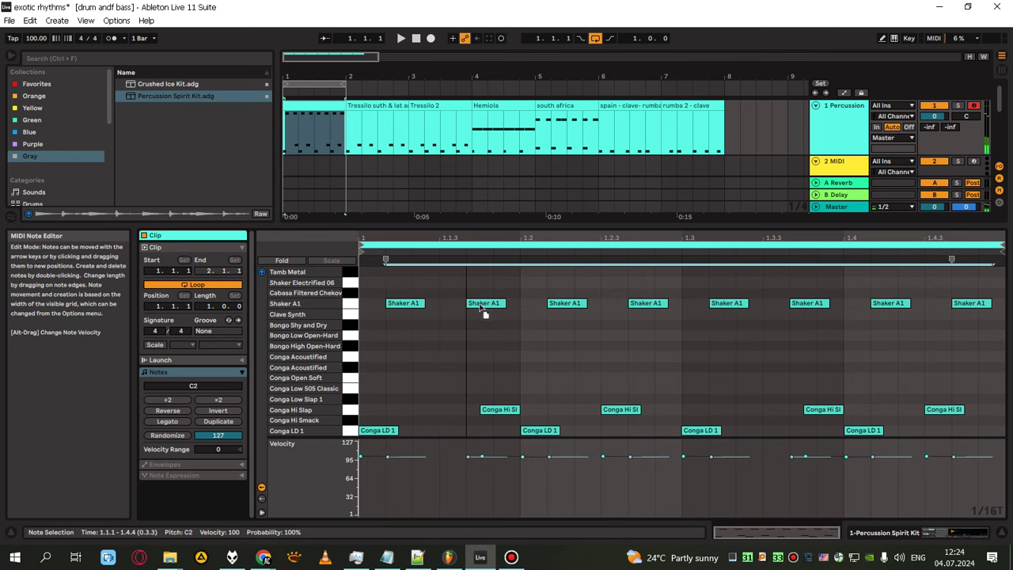
right_click(486, 332)
Delete all the Shaker A1 notes from the first clip
click(990, 290)
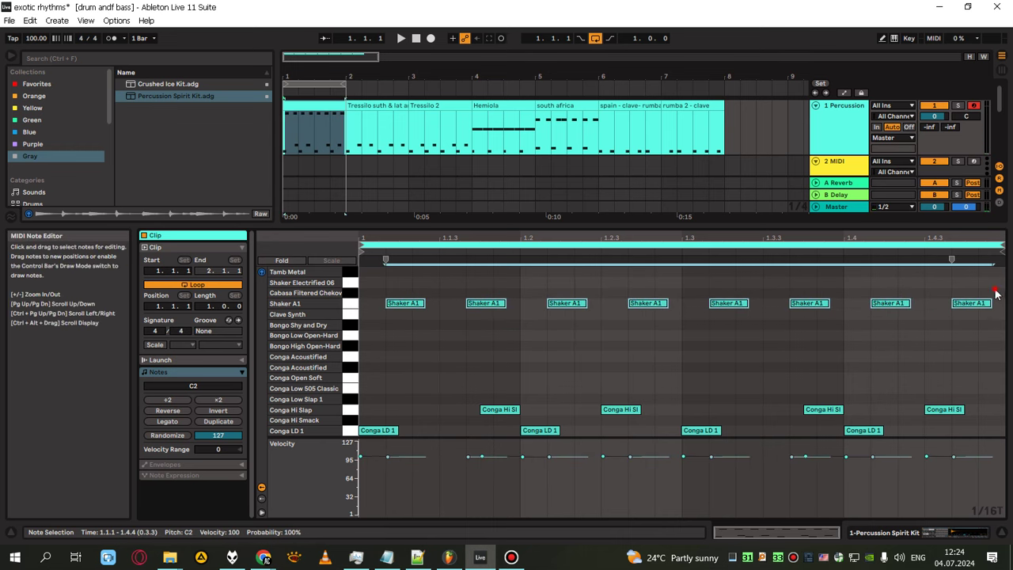
drag(996, 294, 373, 338)
key(Delete)
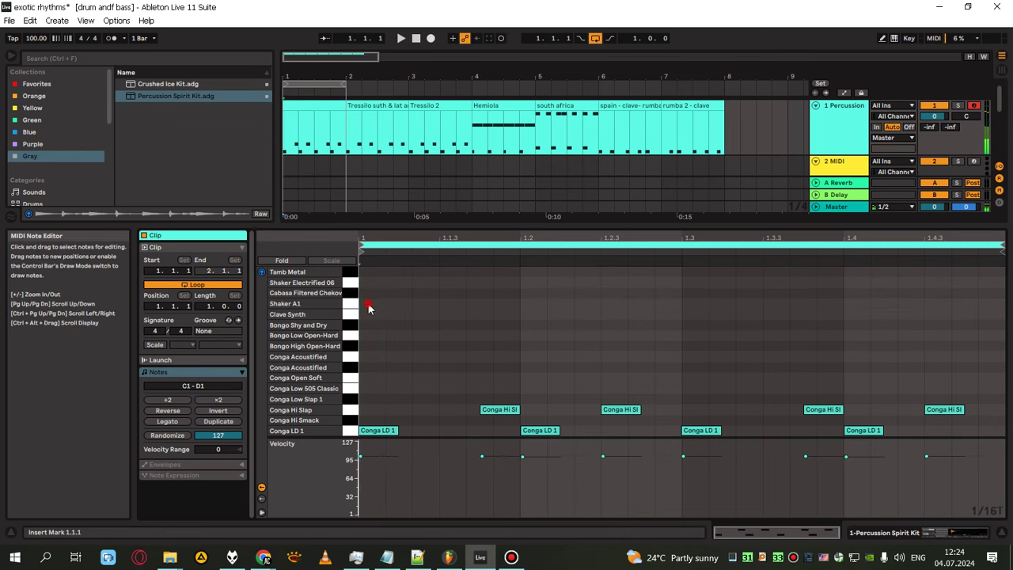
Add twelve 1/16T-long Shaker A1 notes on every second triplet grid line, three per beat across the bar, and play the loop
double_click(368, 304)
double_click(419, 303)
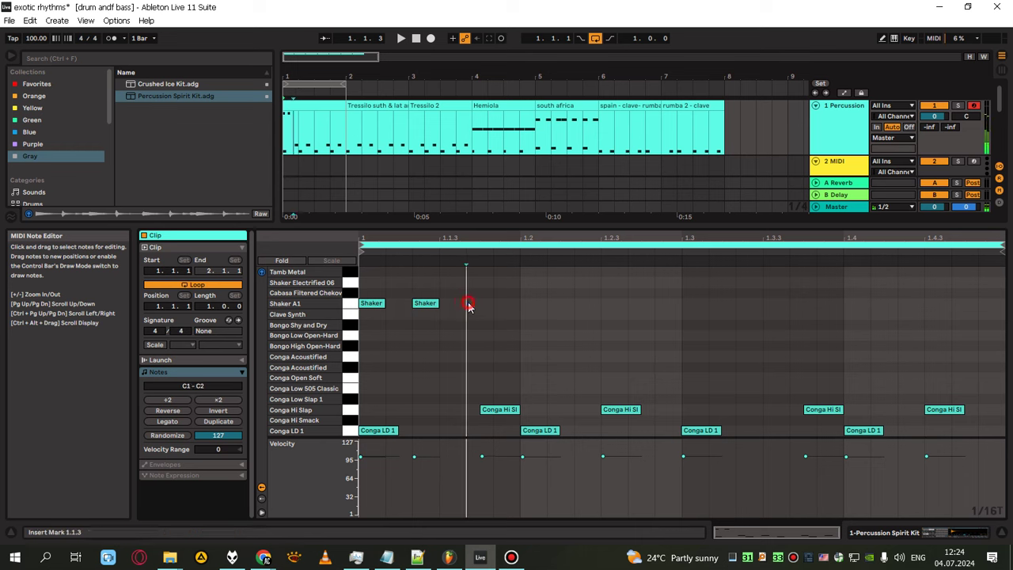
double_click(473, 303)
double_click(525, 303)
double_click(581, 304)
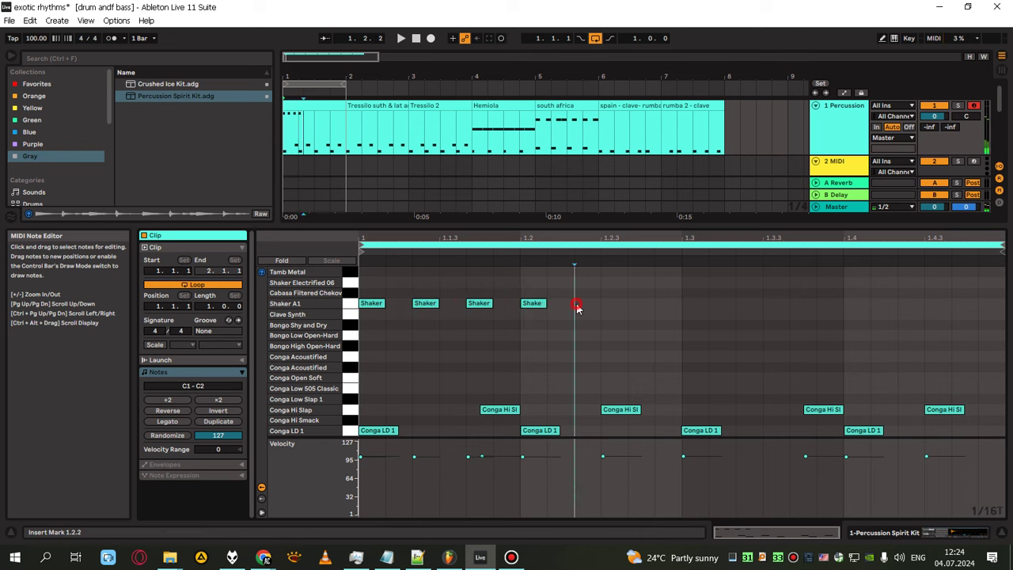
click(629, 305)
double_click(633, 304)
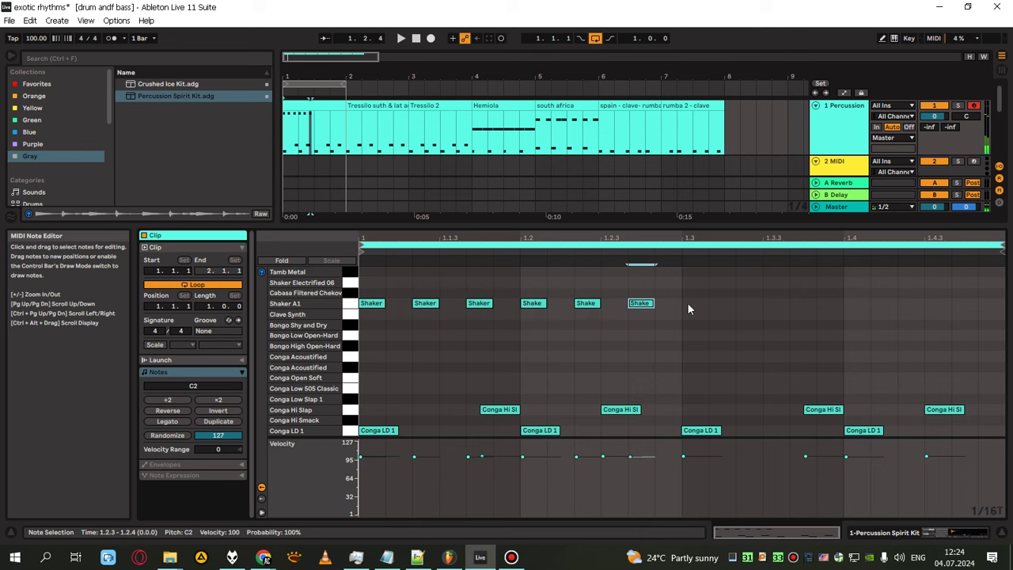
double_click(687, 303)
double_click(738, 304)
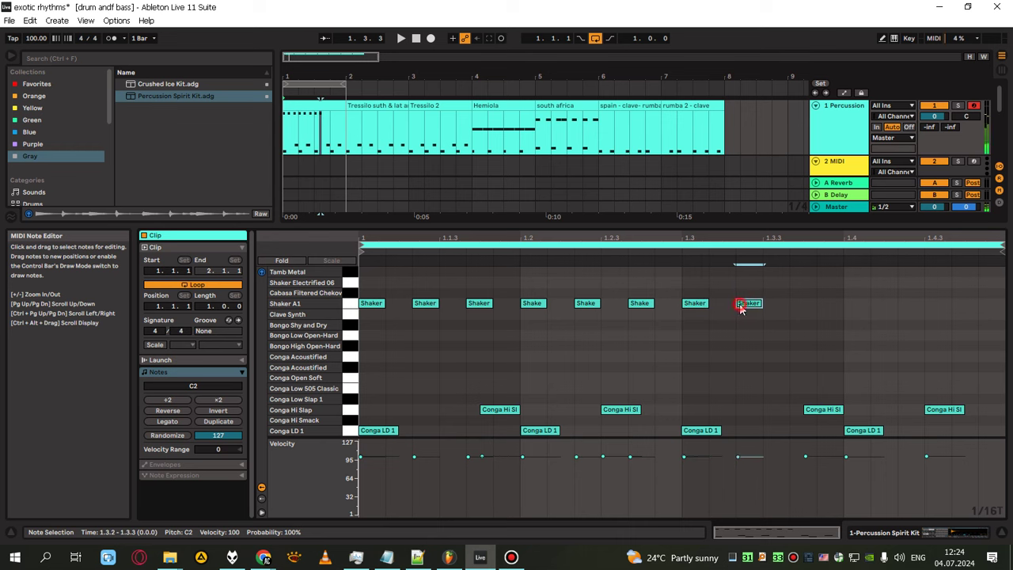
double_click(794, 303)
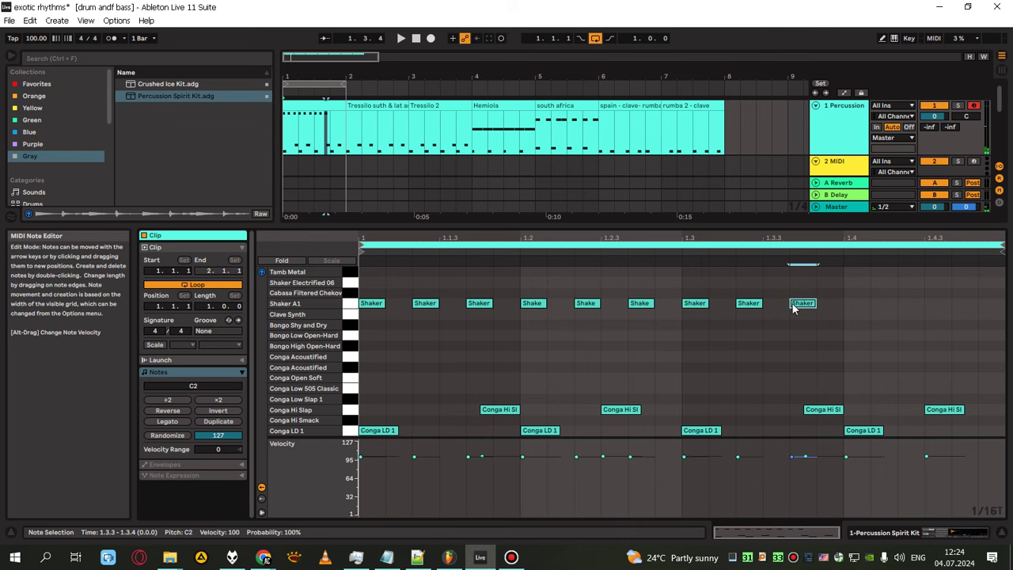
double_click(846, 304)
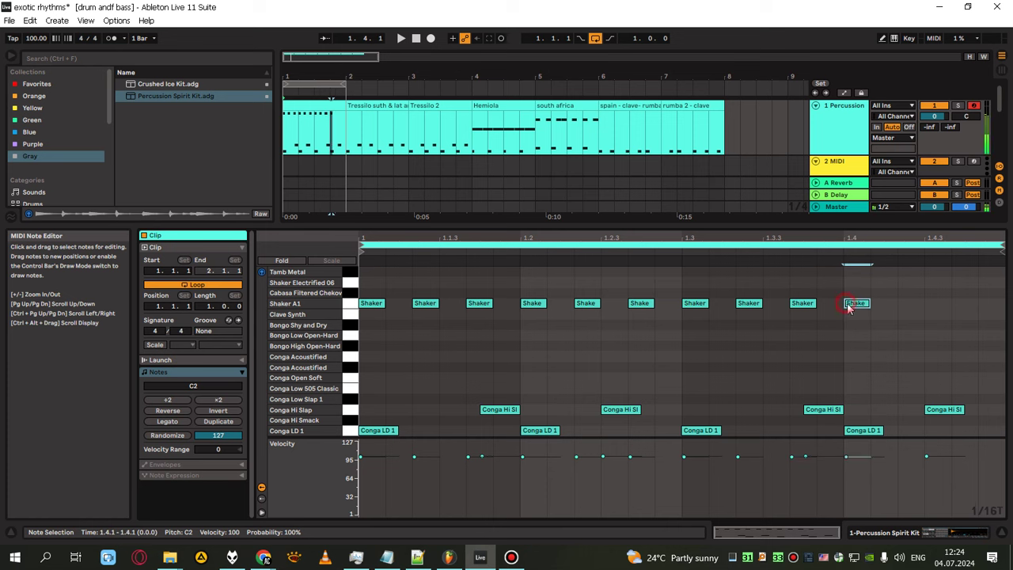
double_click(899, 303)
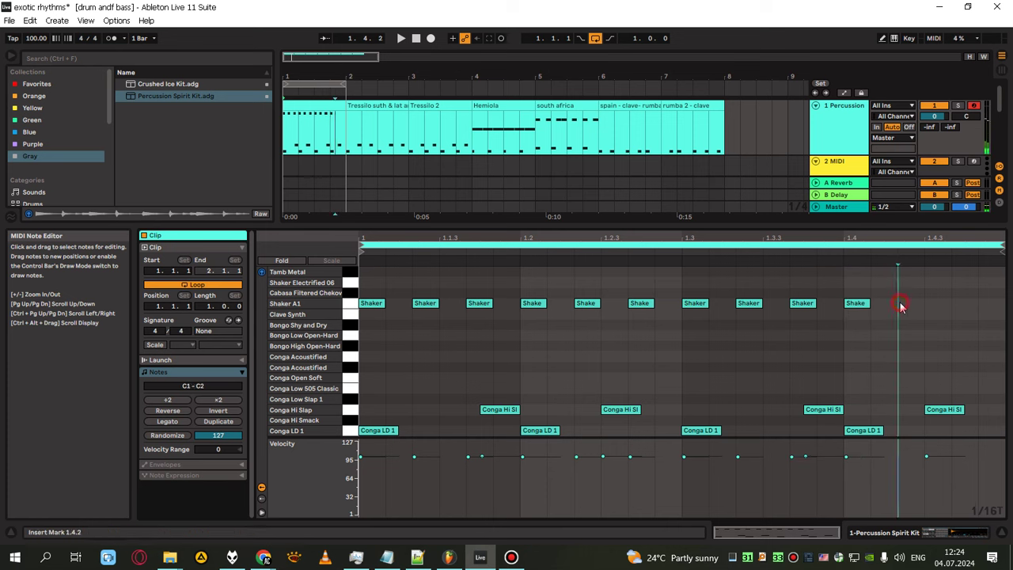
double_click(953, 304)
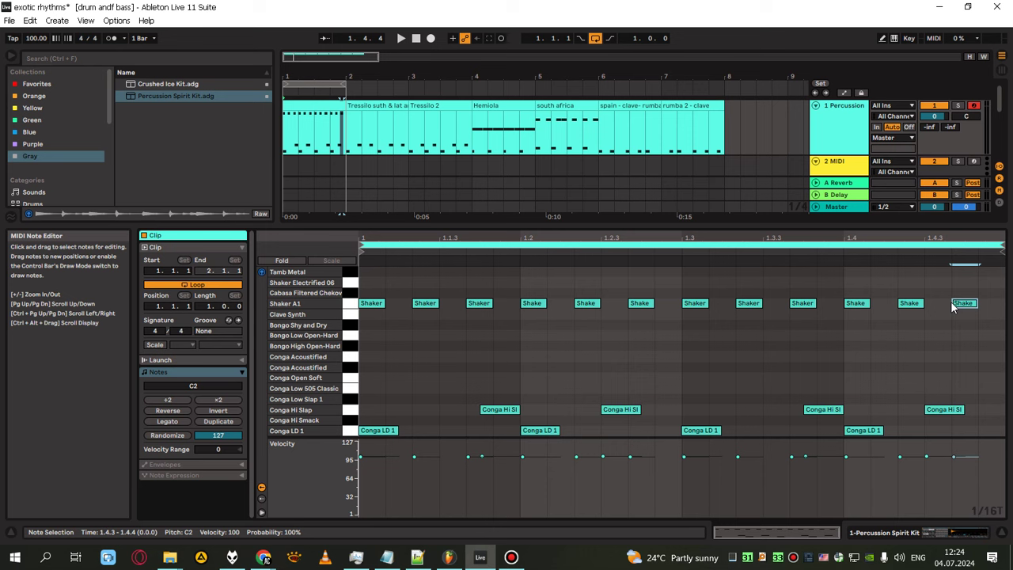
key(space)
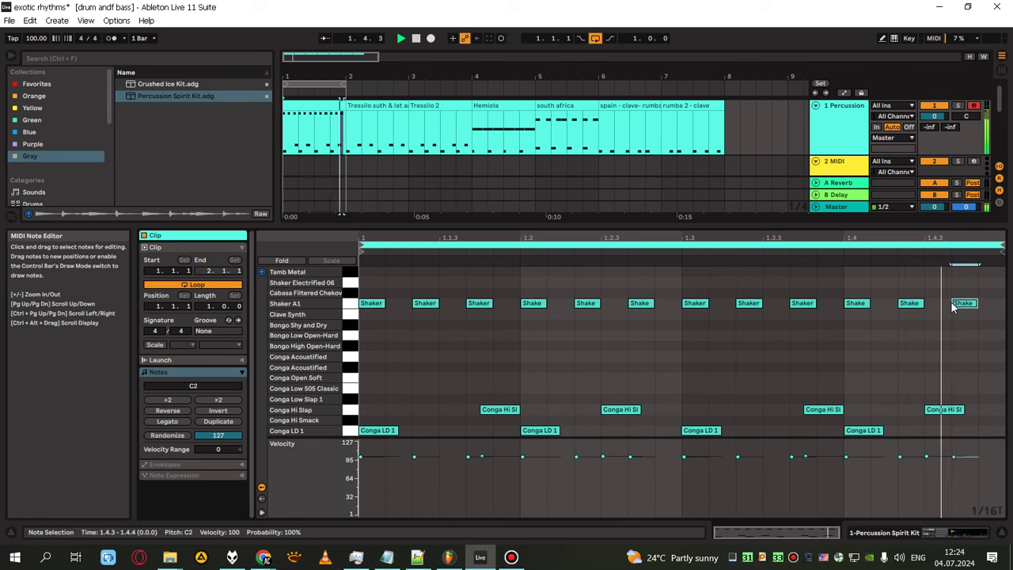
key(space)
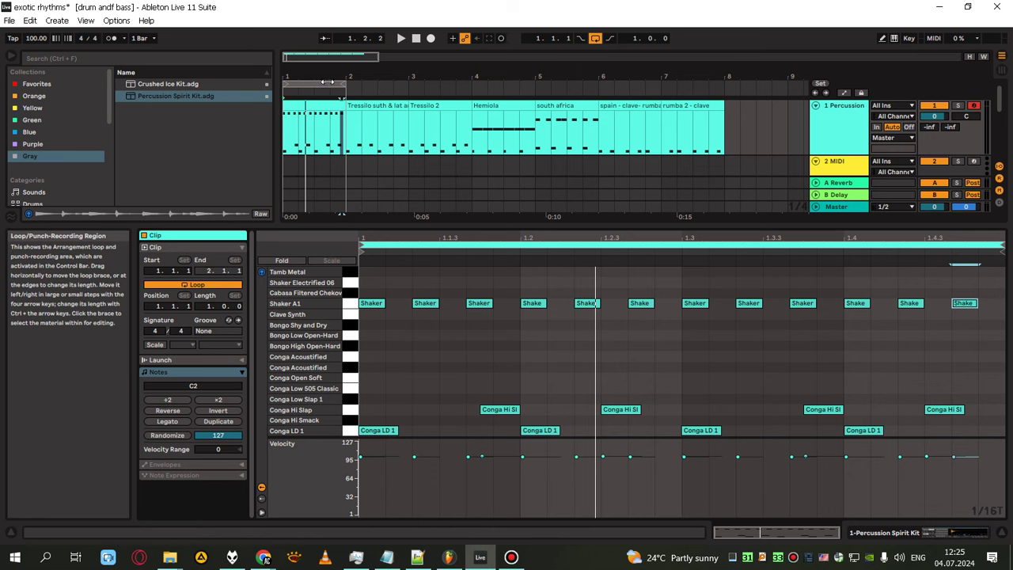
Move the loop to bar 2, open the Tressilo suth & lat america clip and play it
drag(321, 83, 385, 84)
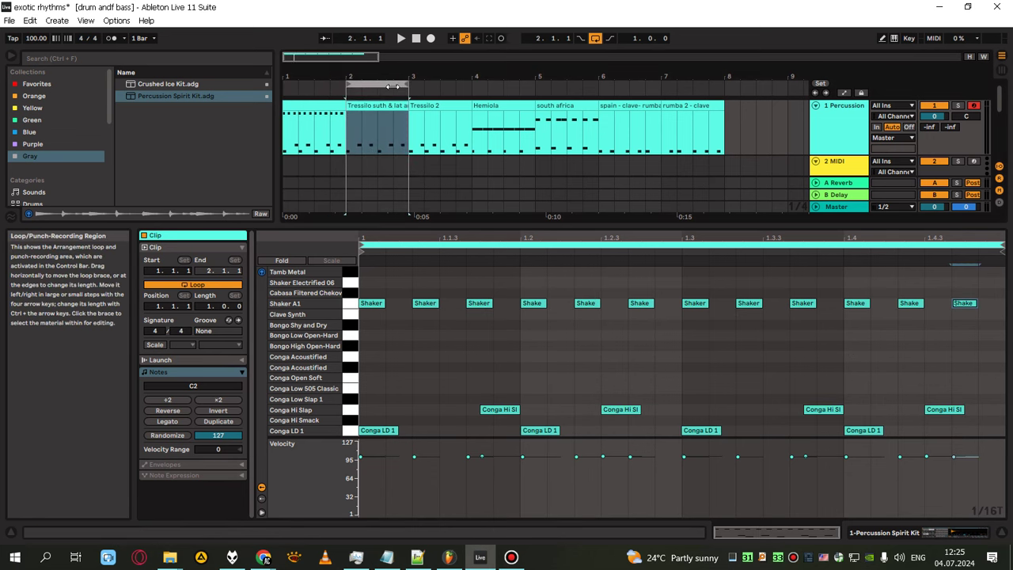
click(380, 106)
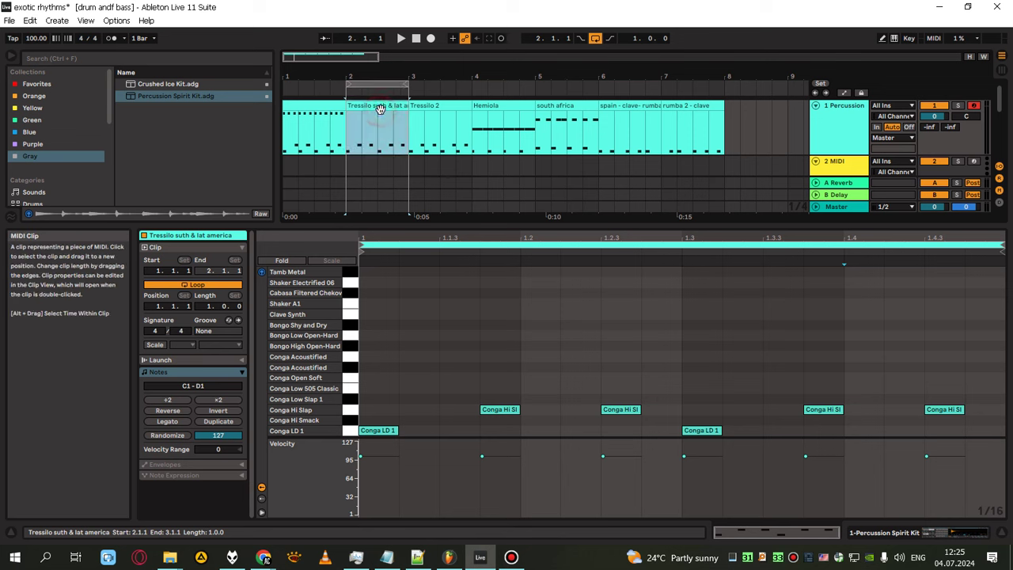
click(382, 105)
key(space)
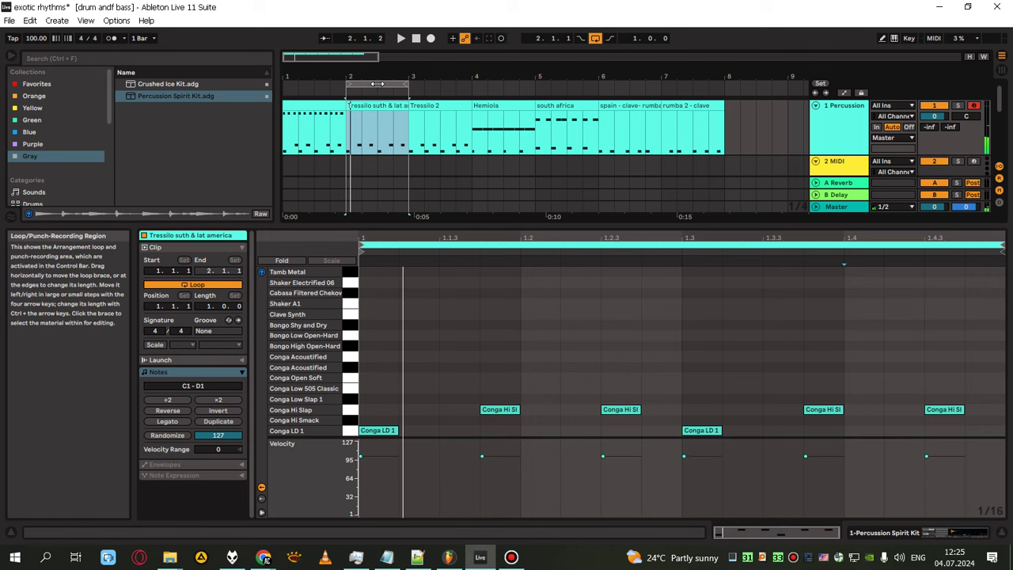
Move the loop to bar 3, select the Conga LD 1 note at 1.2 in Tressilo 2 and play the clip
drag(377, 82, 456, 84)
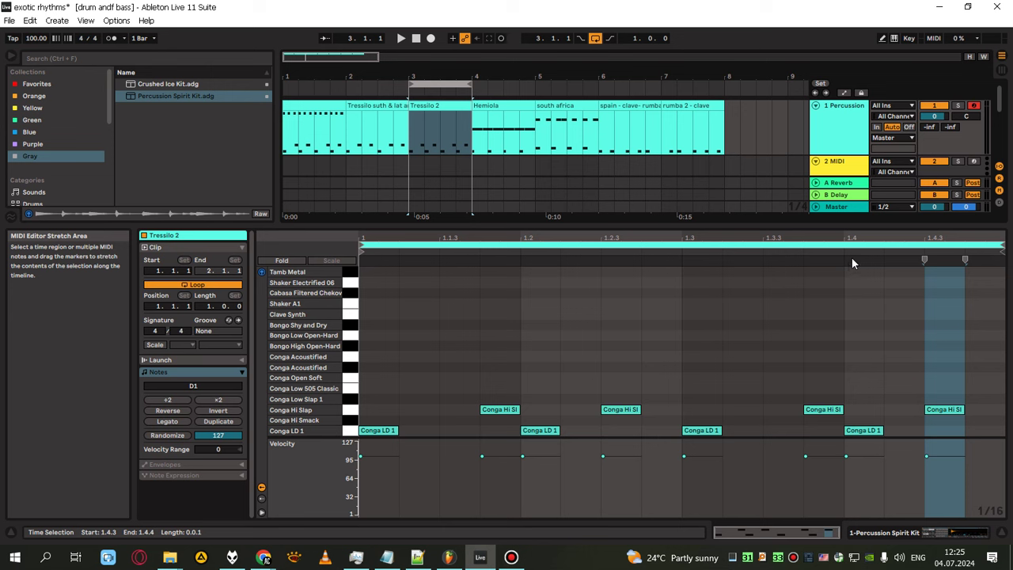
click(542, 431)
drag(543, 429, 539, 431)
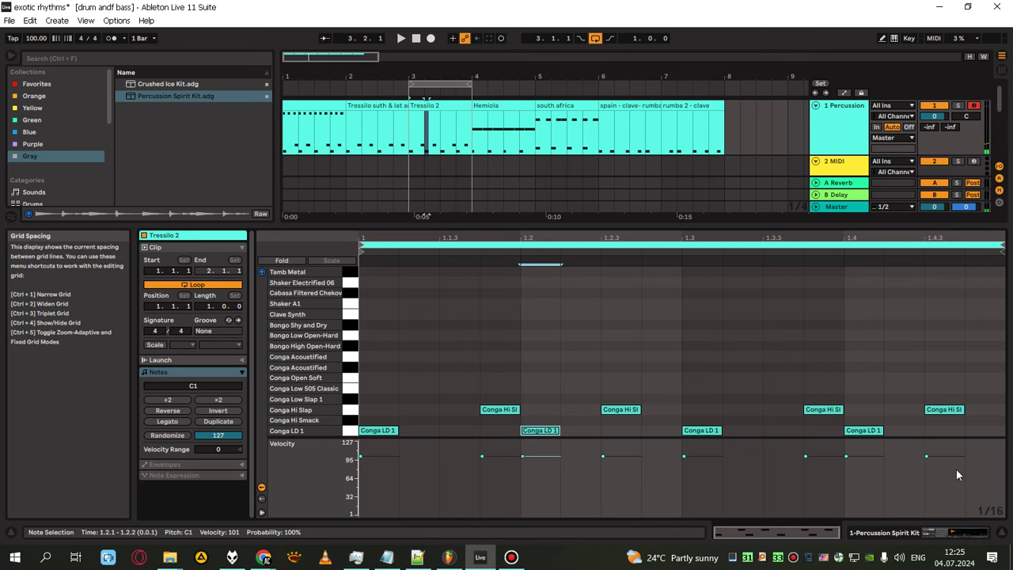
key(space)
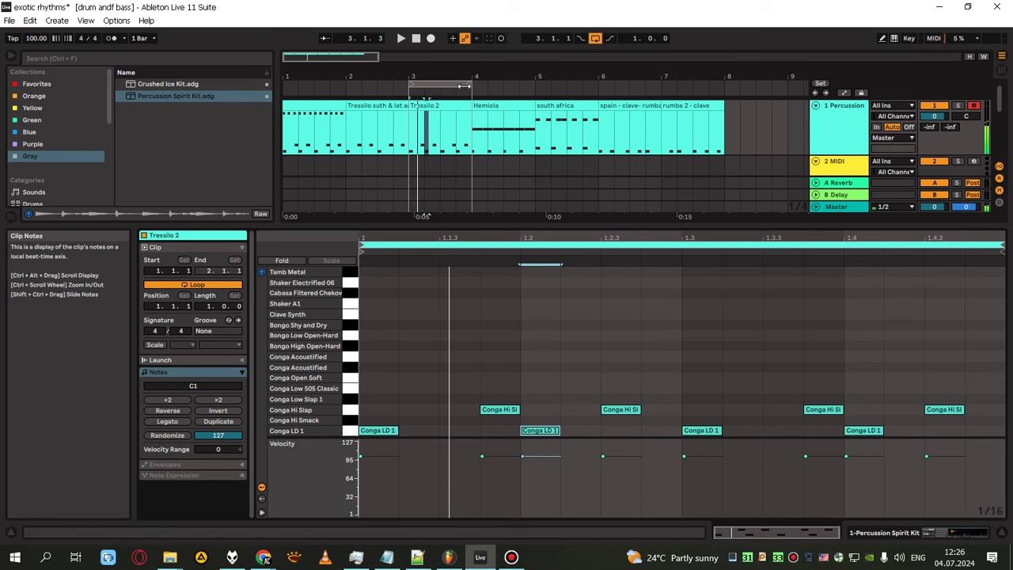
Loop and play the Hemiola clip in bar 4, then check its note editor's grid settings
drag(465, 86, 507, 87)
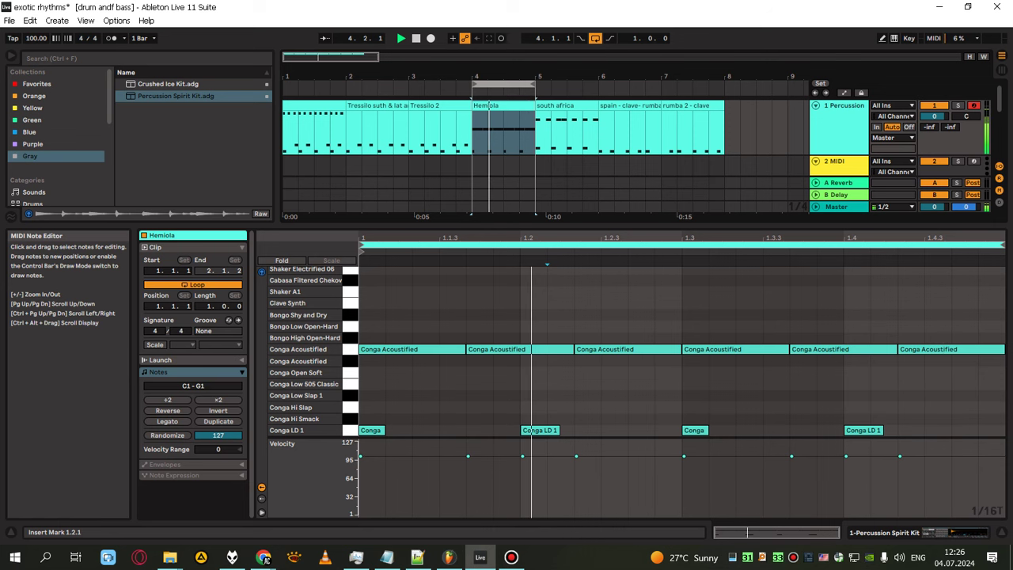
right_click(600, 305)
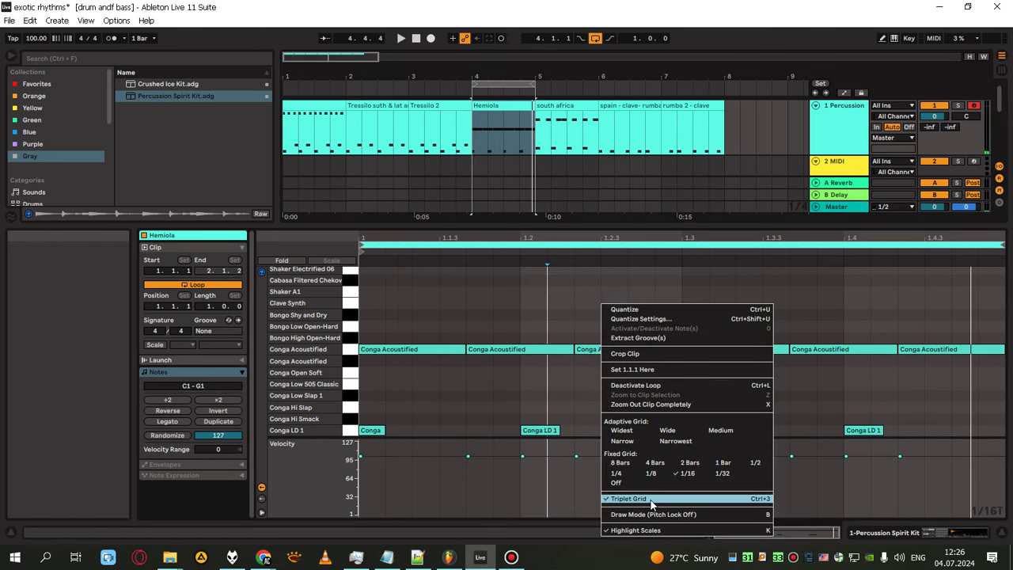
click(664, 220)
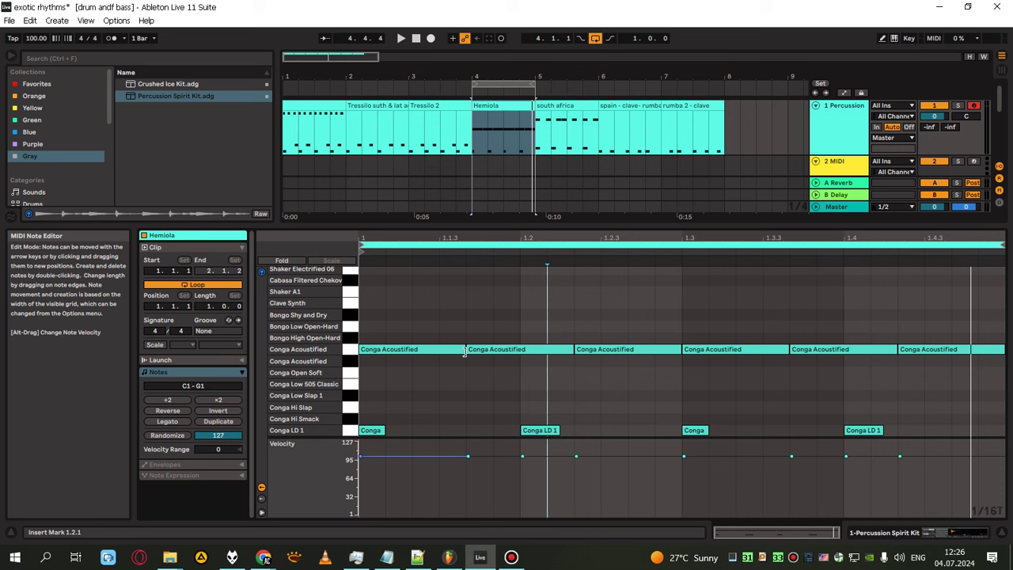
Halve the first two Conga Acoustified notes in the Hemiola clip, insert another between them at 1.1.2 and play the loop
mouse_move(464, 349)
mouse_down()
mouse_move(419, 362)
mouse_move(412, 349)
mouse_move(472, 353)
mouse_up()
double_click(419, 356)
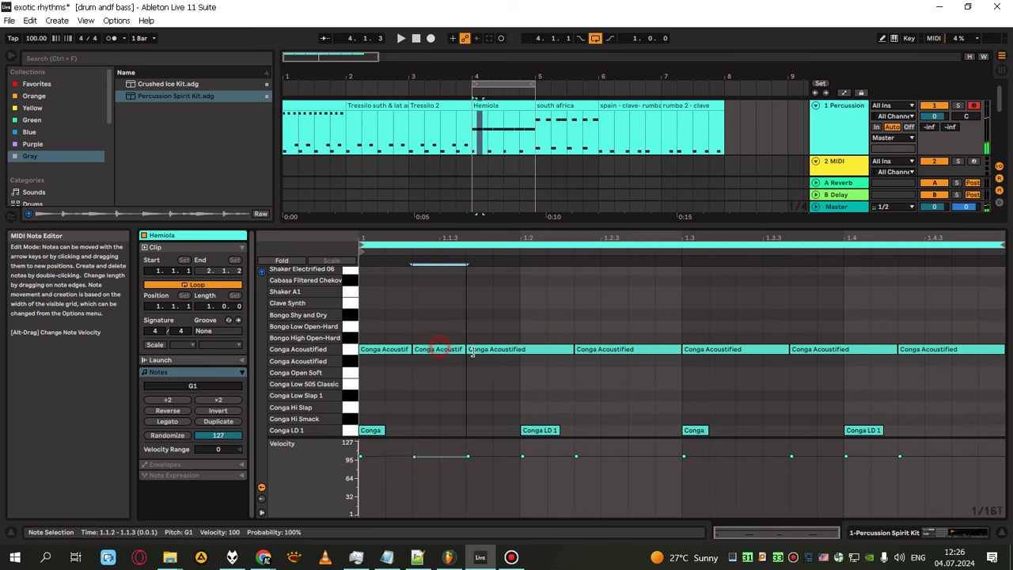
click(518, 351)
drag(573, 350, 521, 353)
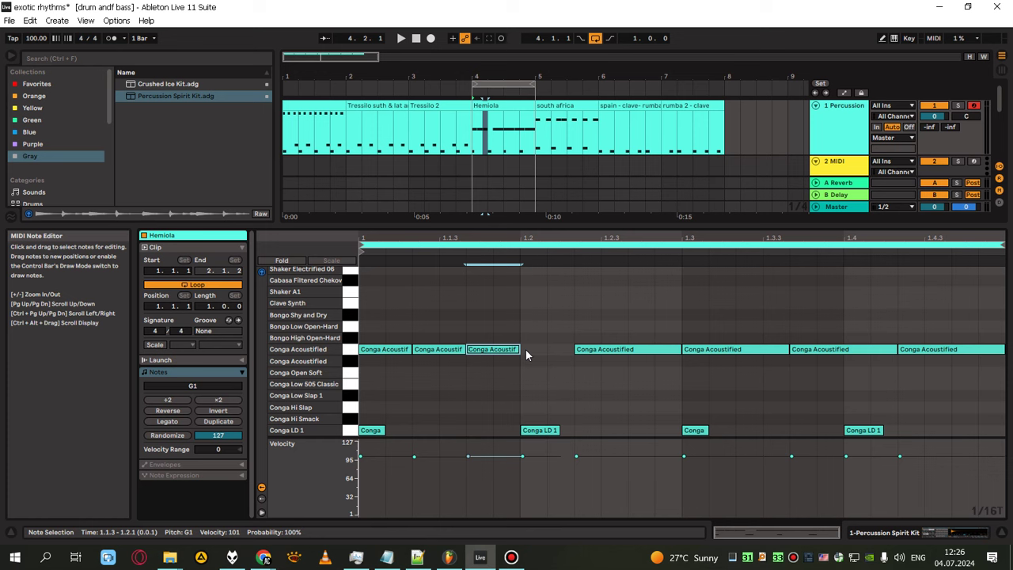
key(space)
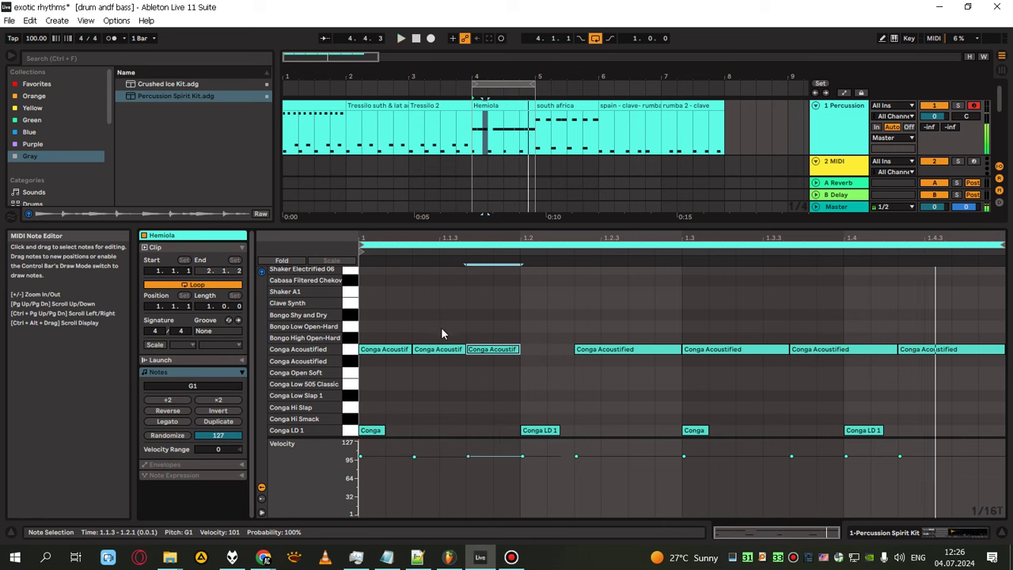
Stop playback and delete the Conga Acoustified note at 1.1.2 in the Hemiola clip
click(441, 349)
key(space)
key(Delete)
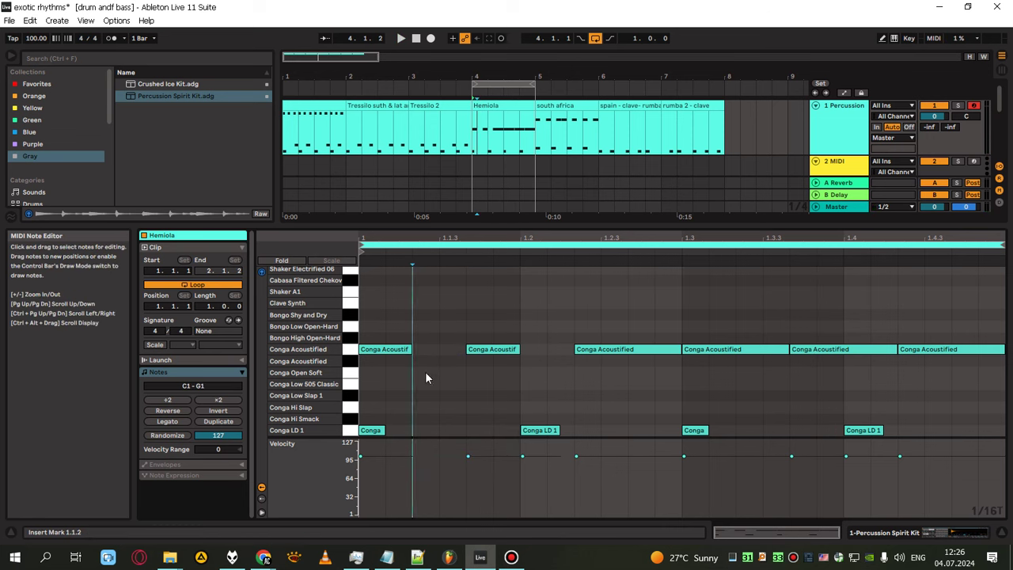
Shorten the Conga Acoustified notes at 1.2.2, 1.3, 1.3.3 and 1.4.2 to half their length, then play the loop
click(682, 351)
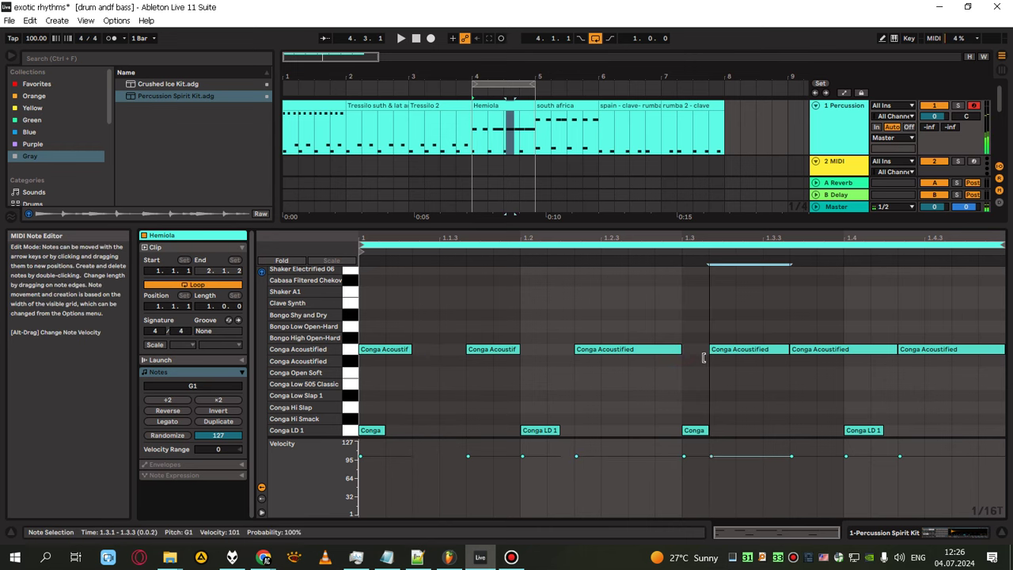
drag(679, 350, 615, 351)
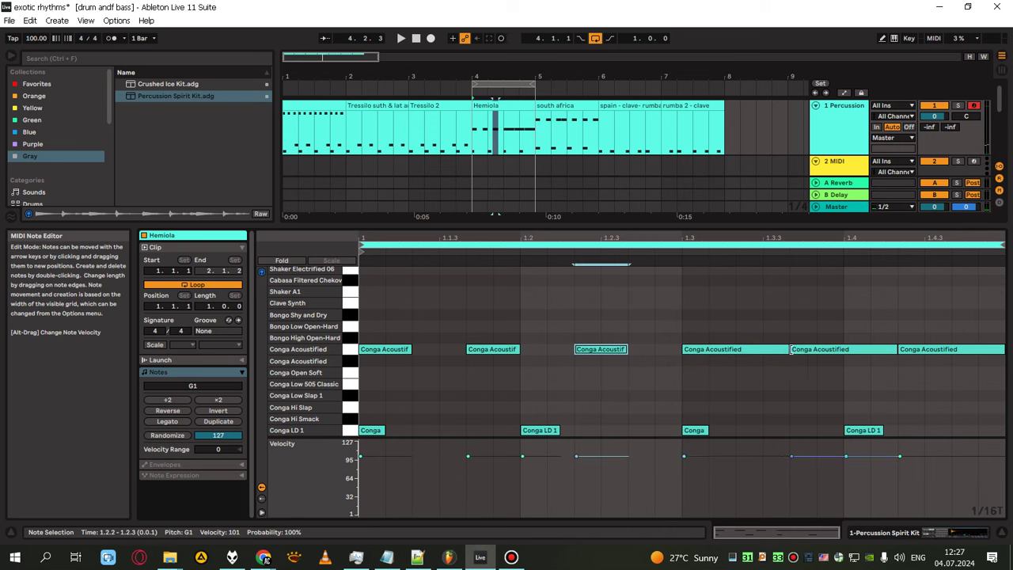
click(787, 351)
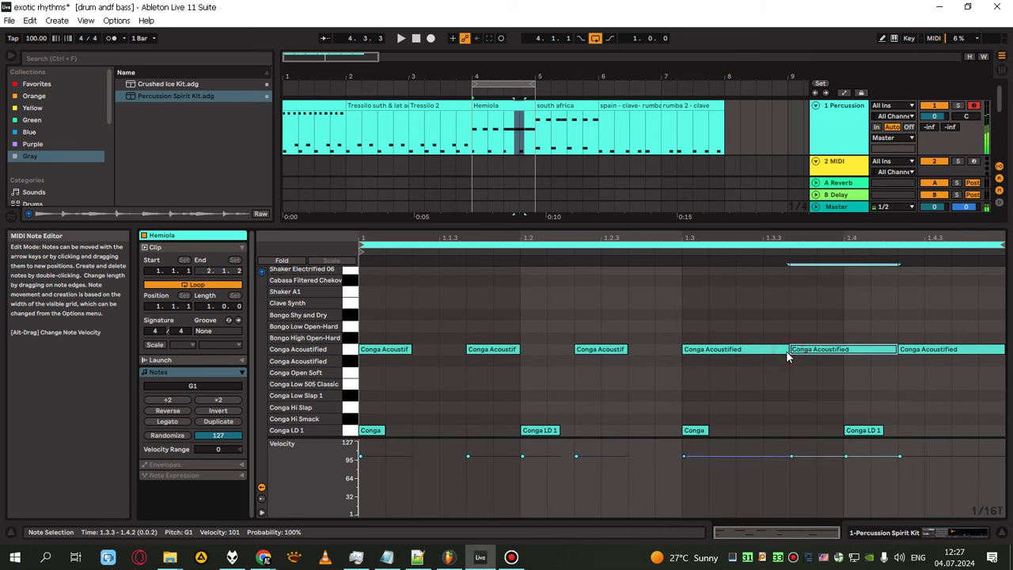
drag(787, 351, 732, 351)
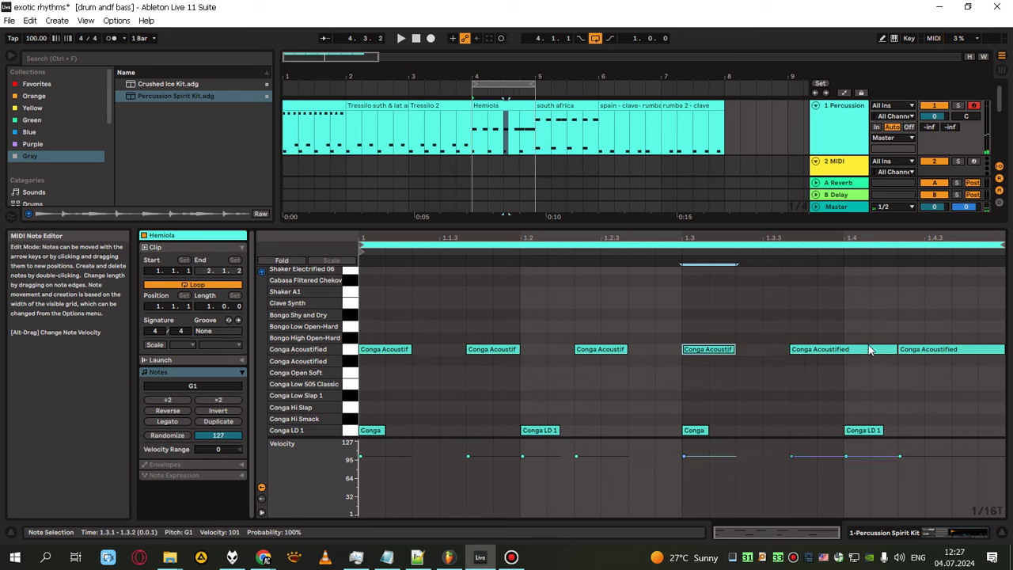
click(889, 351)
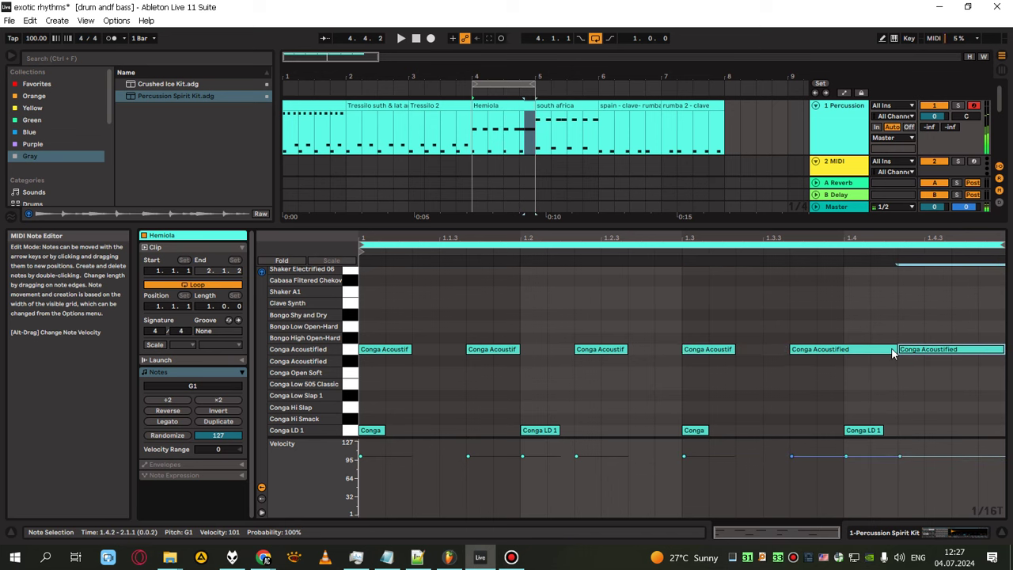
drag(899, 354, 852, 355)
click(995, 352)
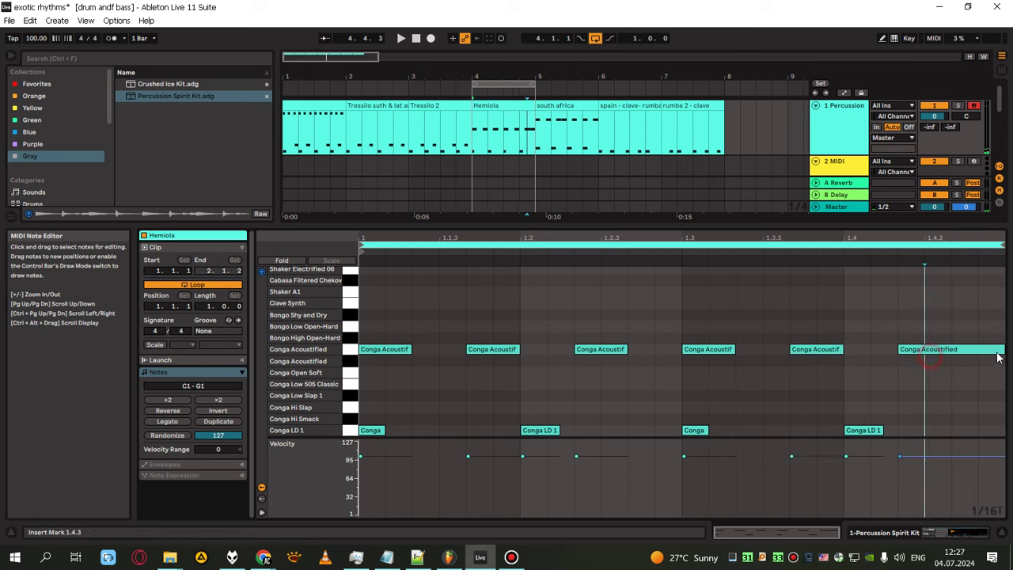
drag(1004, 352, 951, 353)
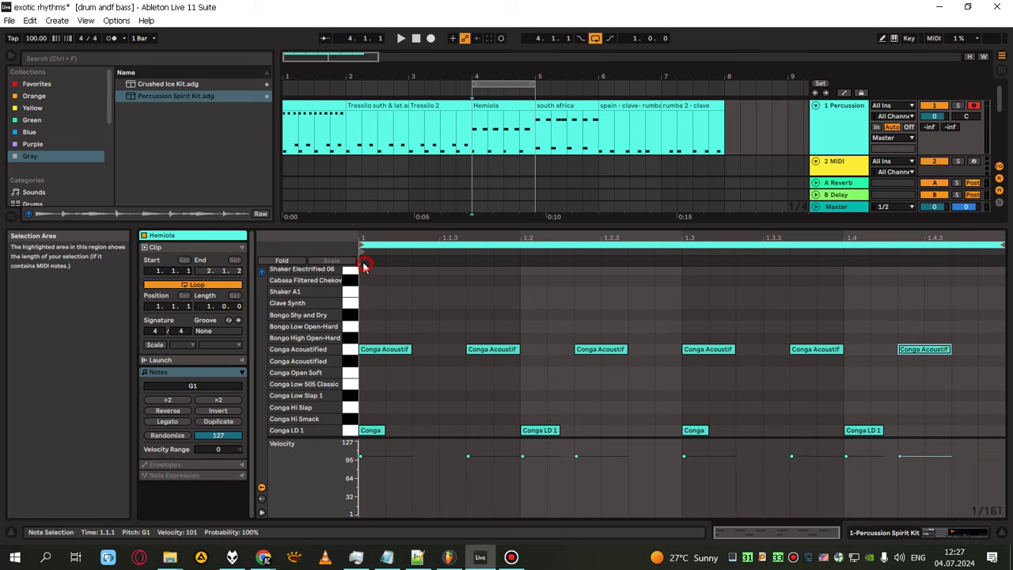
key(space)
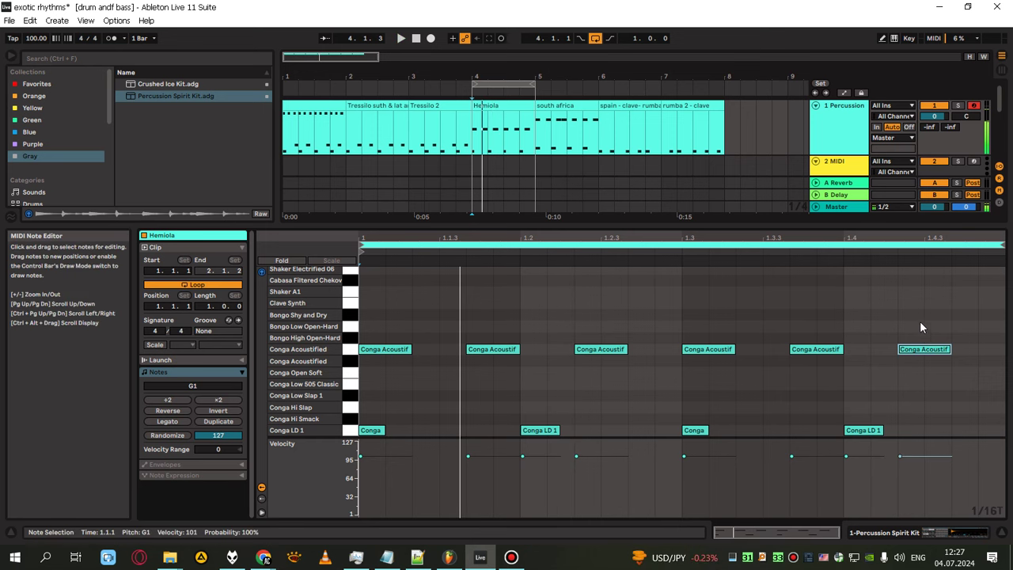
key(space)
Select all Conga Acoustified notes, copy them so the first copy starts at 1.1.2, and play the filled triplet row
drag(944, 316, 943, 382)
click(386, 350)
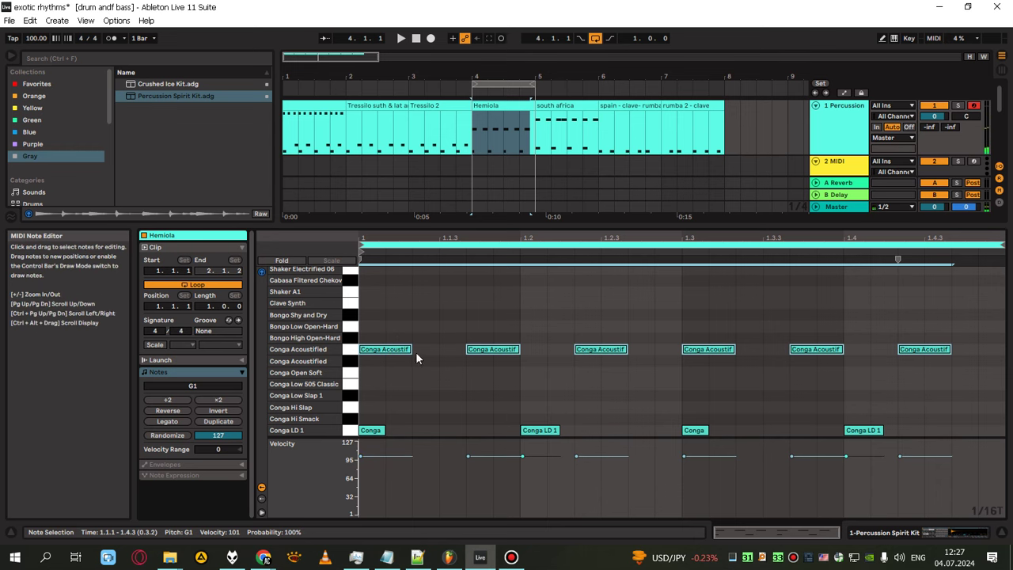
drag(426, 354, 445, 354)
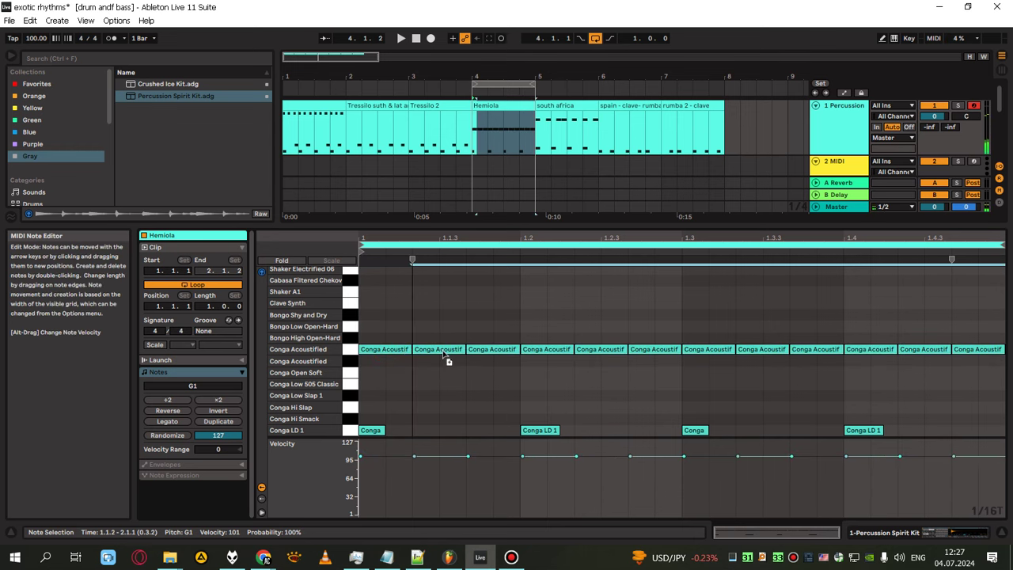
click(367, 262)
key(space)
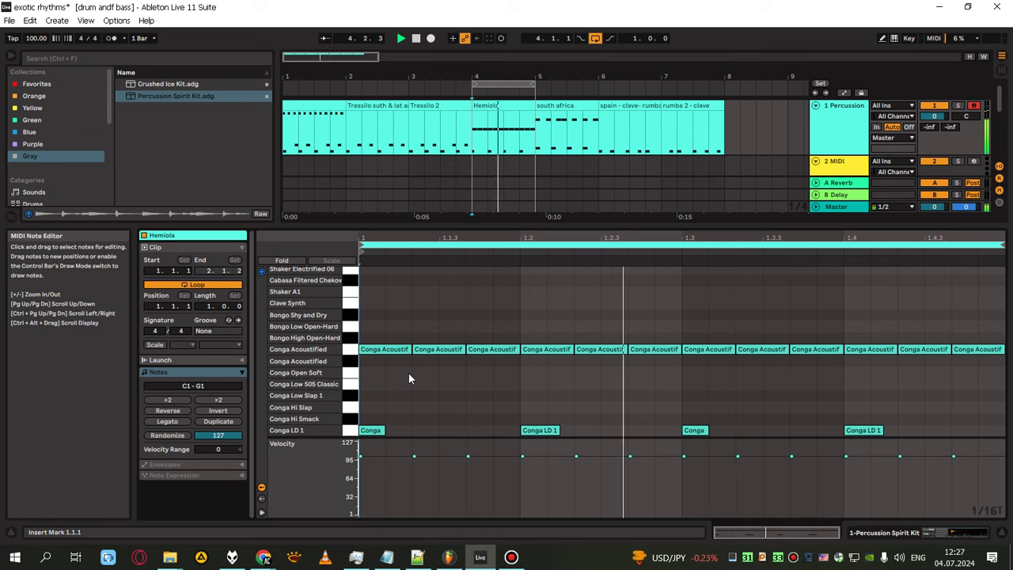
key(space)
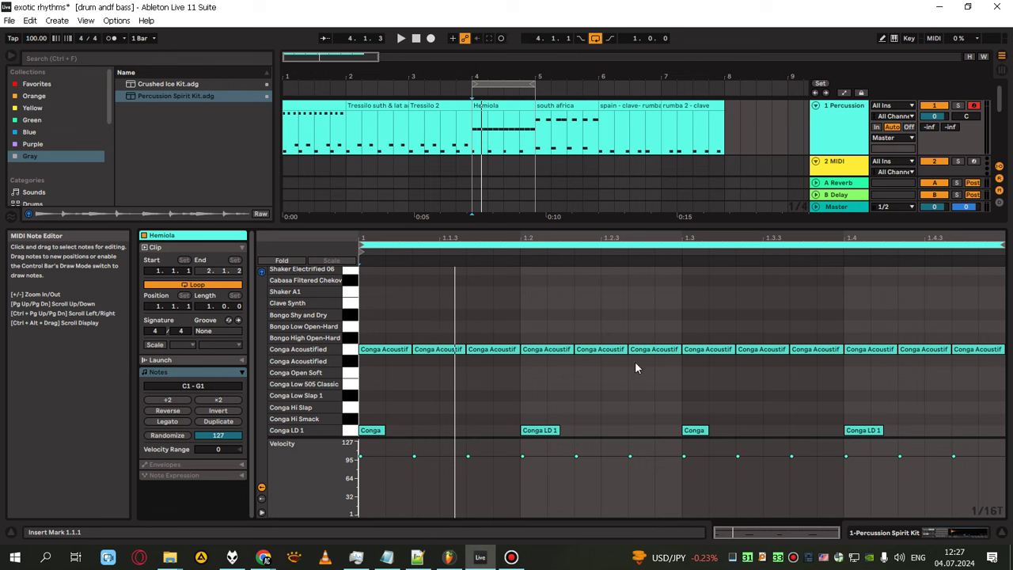
Delete the middle triplet notes at 1.1.2, 1.2.2, 1.3.2 and 1.4.2 from the Conga Acoustified row and play the loop
click(437, 349)
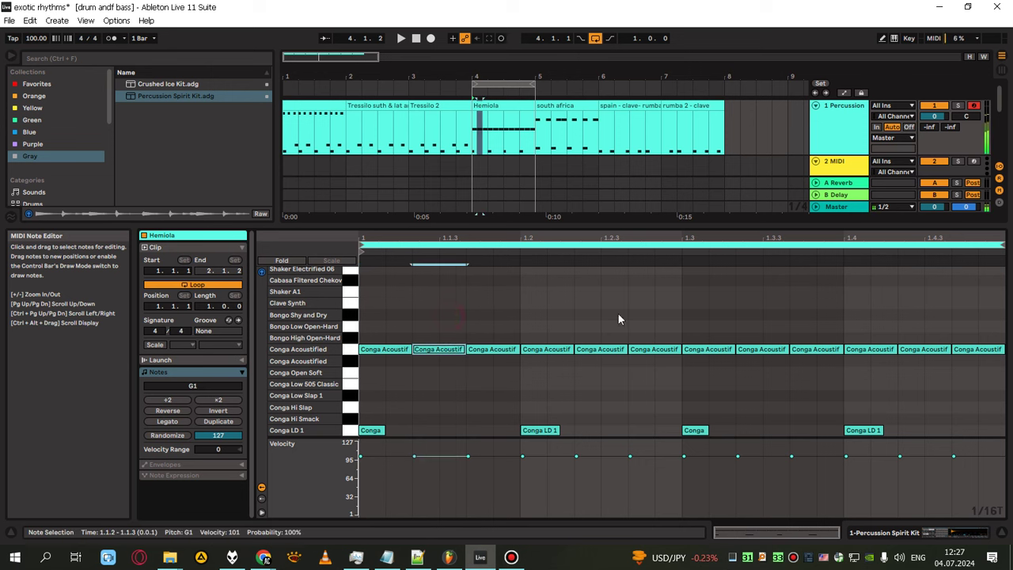
click(605, 349)
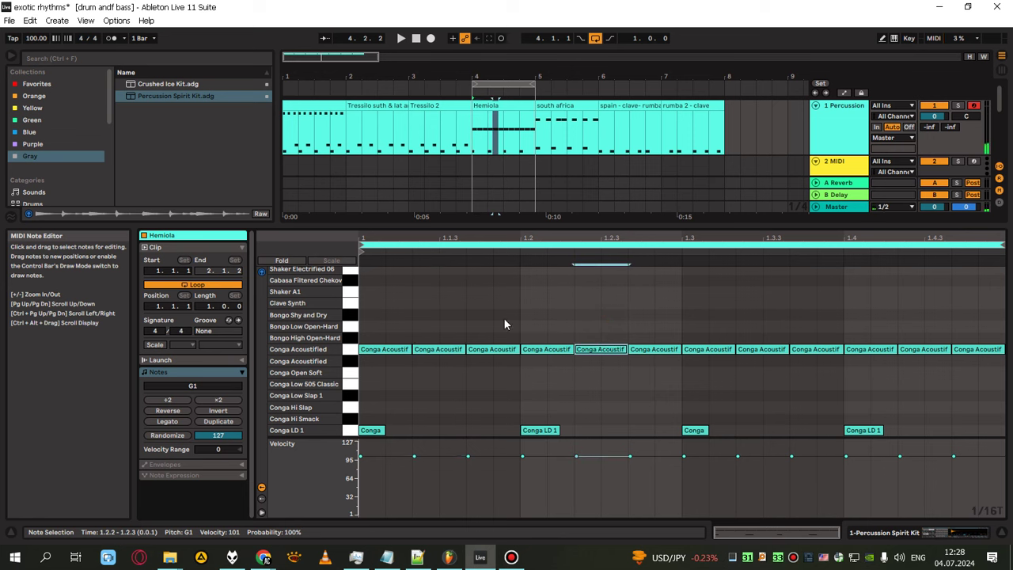
shift+click(438, 349)
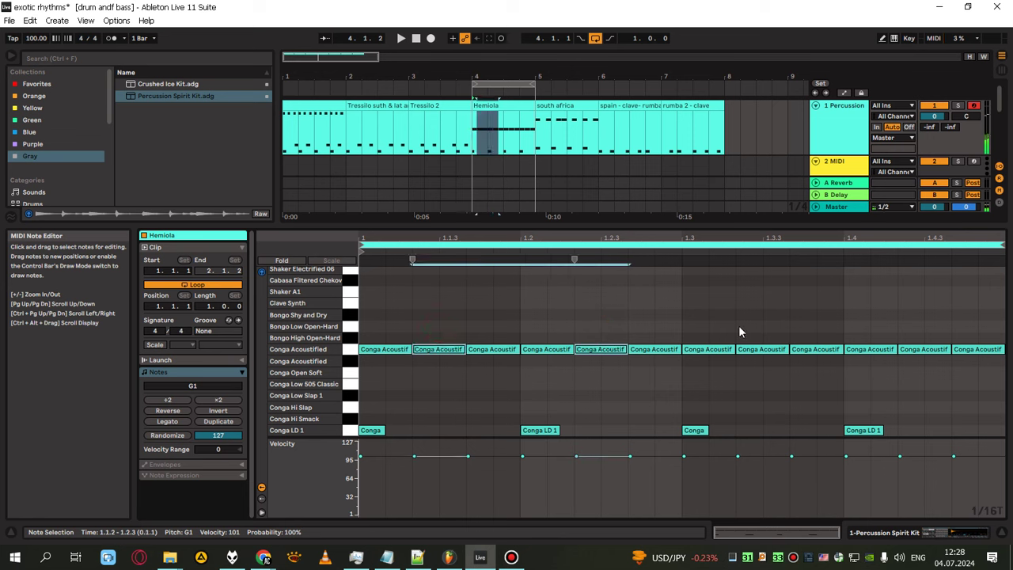
shift+click(762, 349)
shift+click(919, 349)
key(Delete)
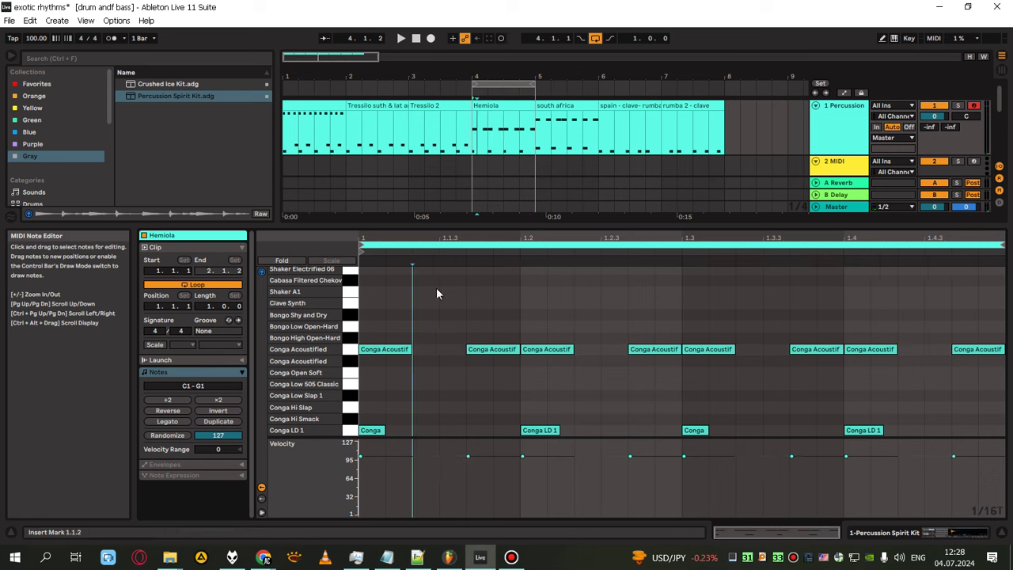
click(363, 263)
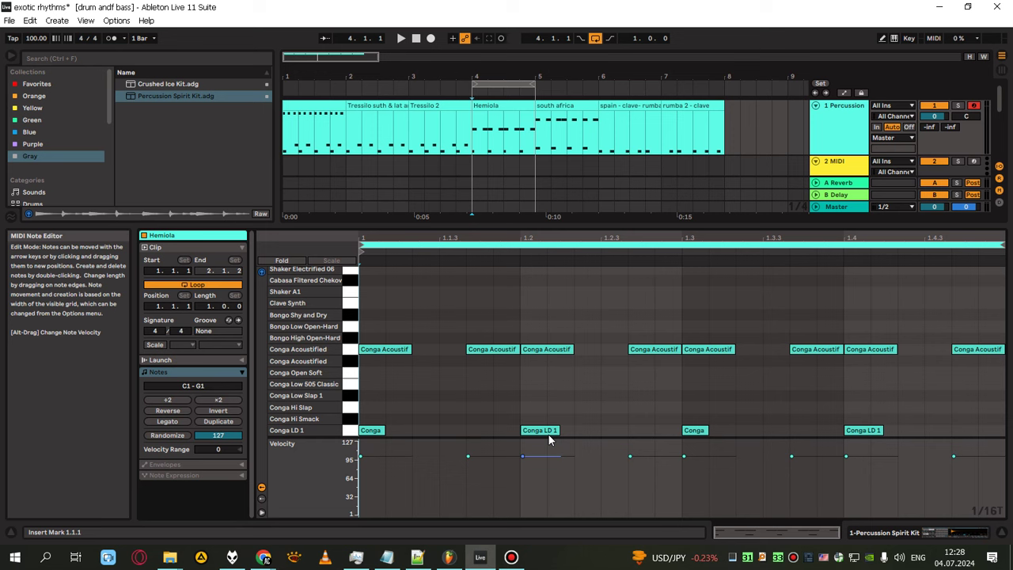
key(space)
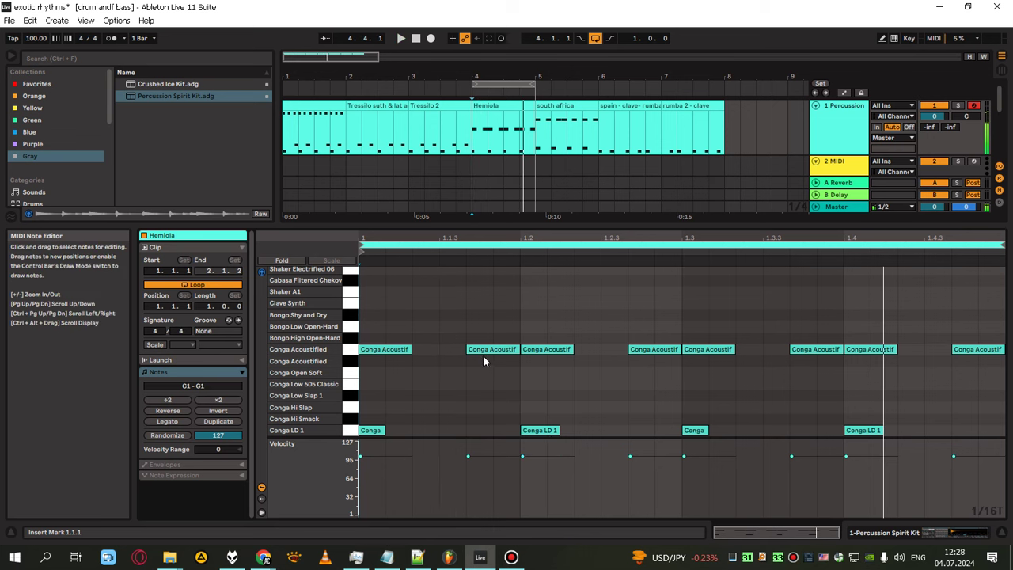
key(space)
Replace the Conga Acoustified note at 1.2 with one at 1.2.2, and move the 1.2.3 note onto the one at 1.3.3
click(546, 349)
key(Delete)
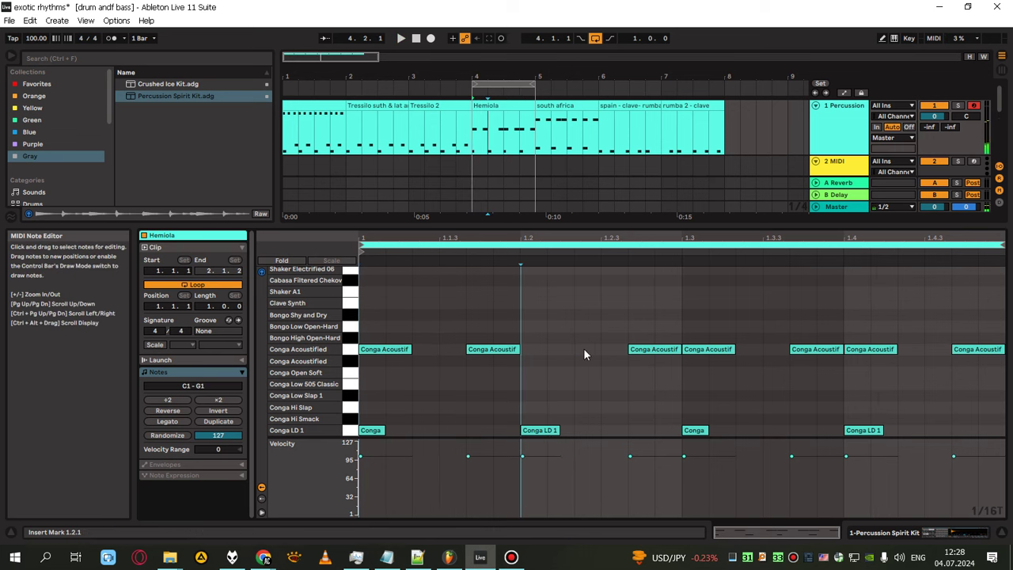
double_click(582, 349)
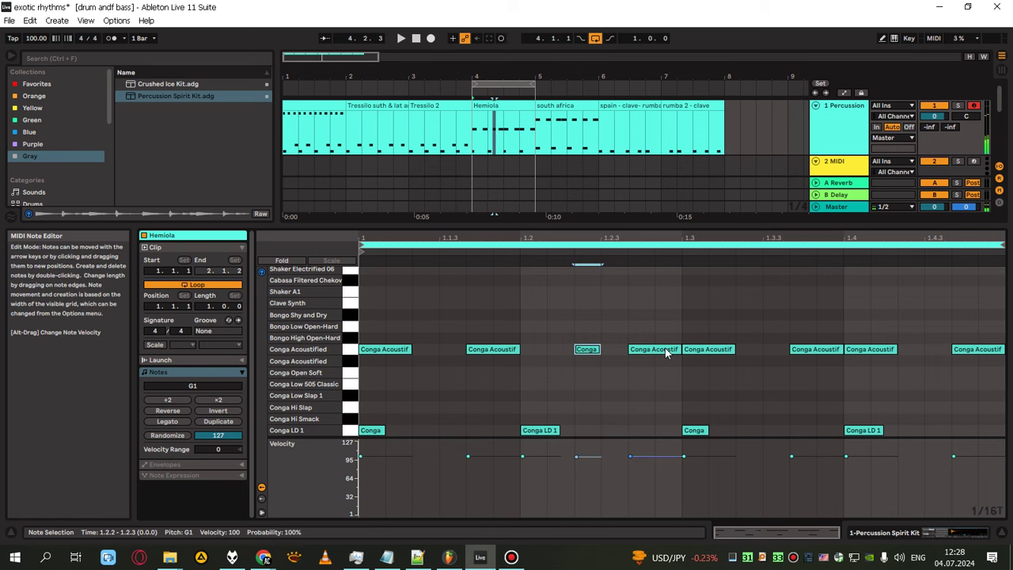
click(665, 349)
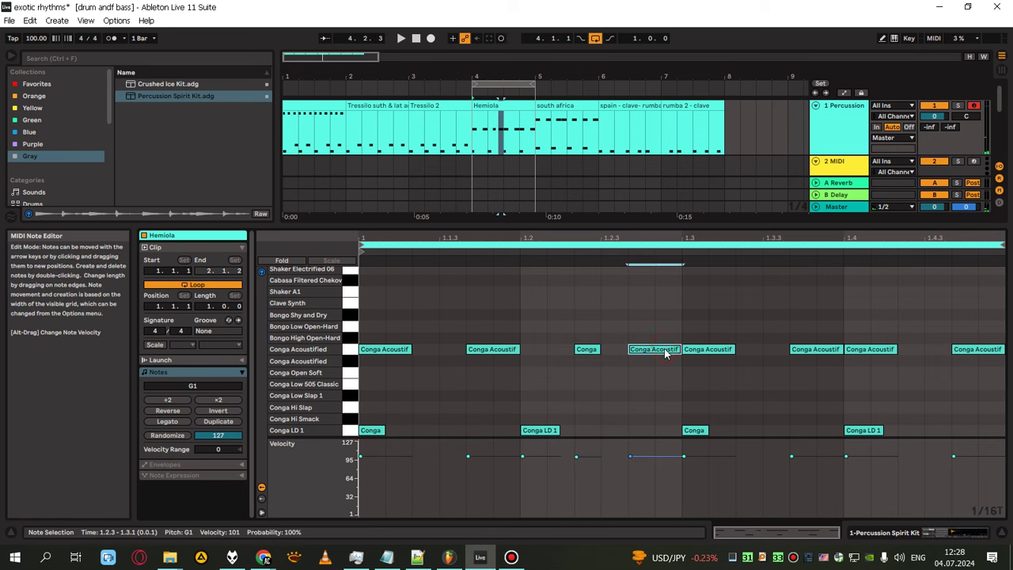
drag(664, 349, 809, 353)
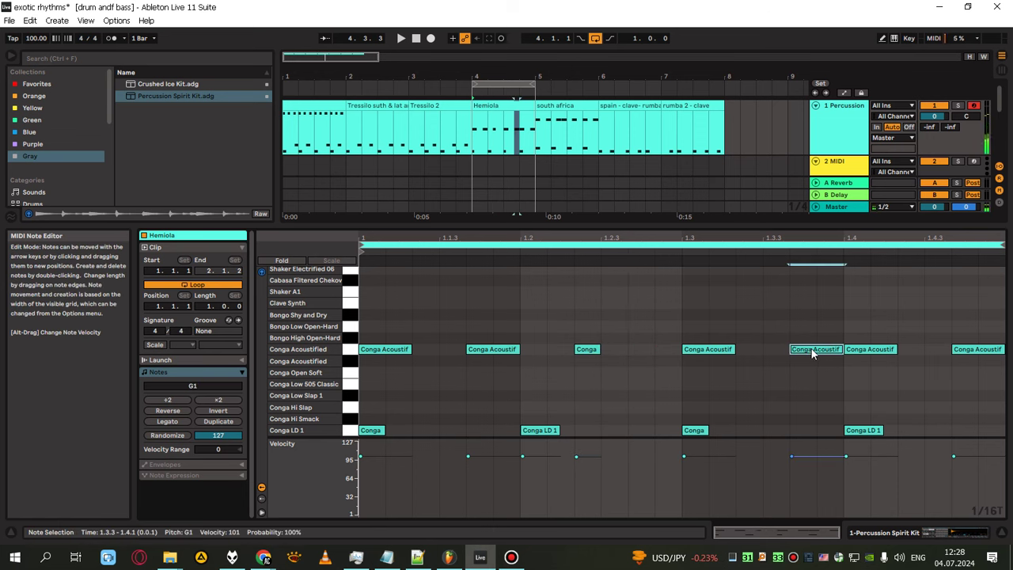
Replace the Conga Acoustified note at 1.4 with one at 1.4.2, delete the row's last note and play the loop
click(881, 356)
key(Delete)
double_click(911, 349)
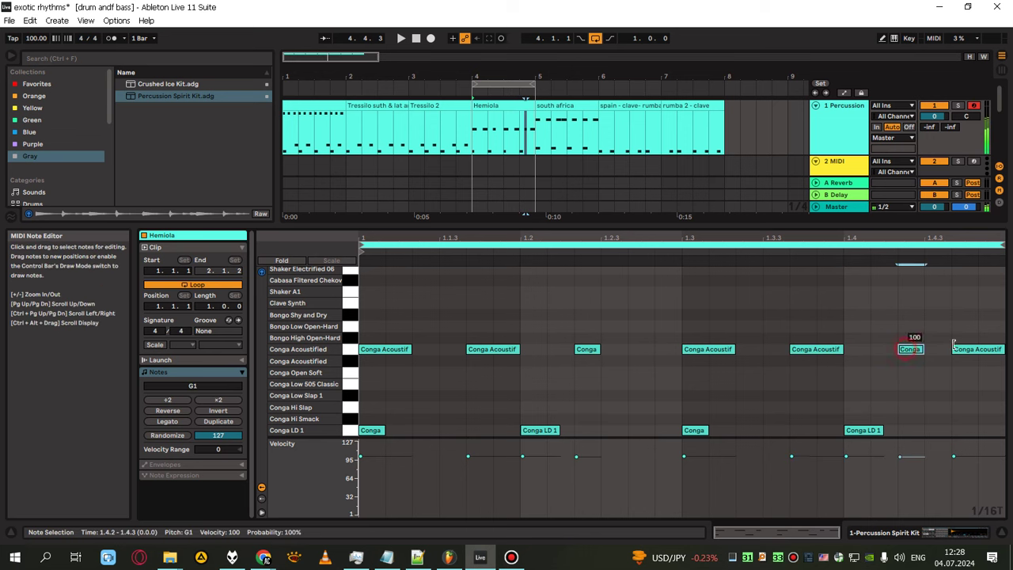
click(980, 350)
key(Delete)
click(954, 375)
key(space)
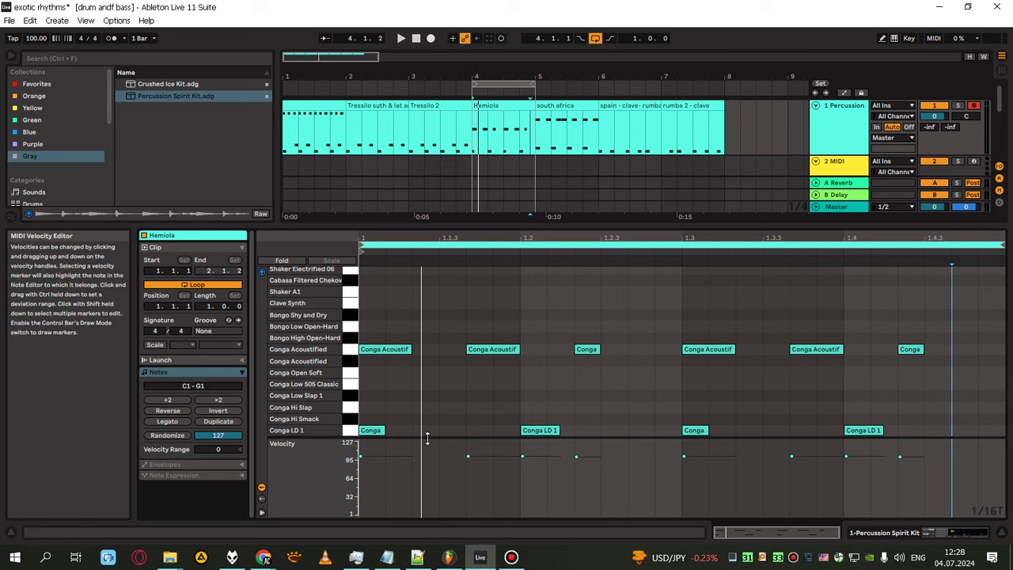
key(space)
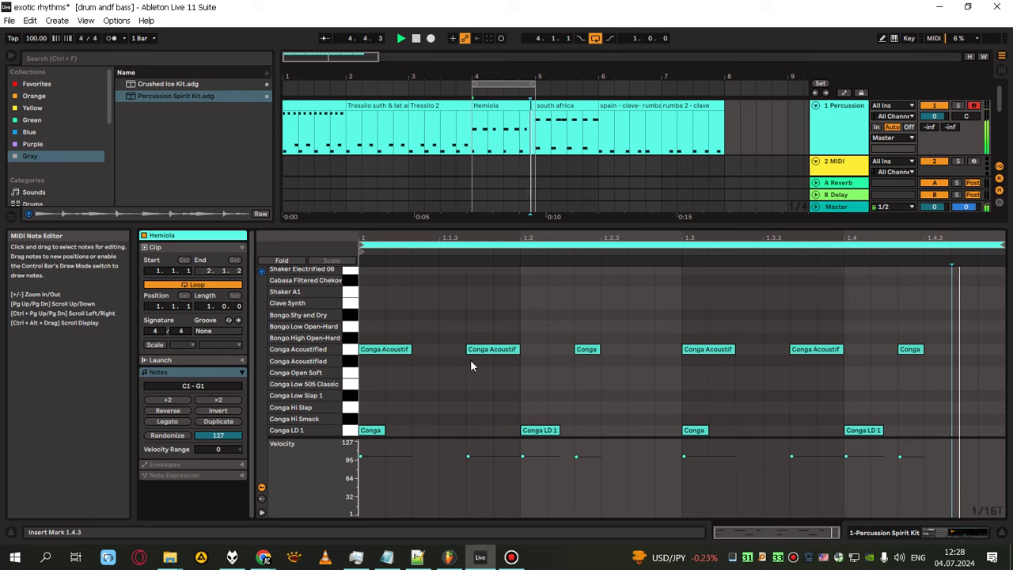
key(space)
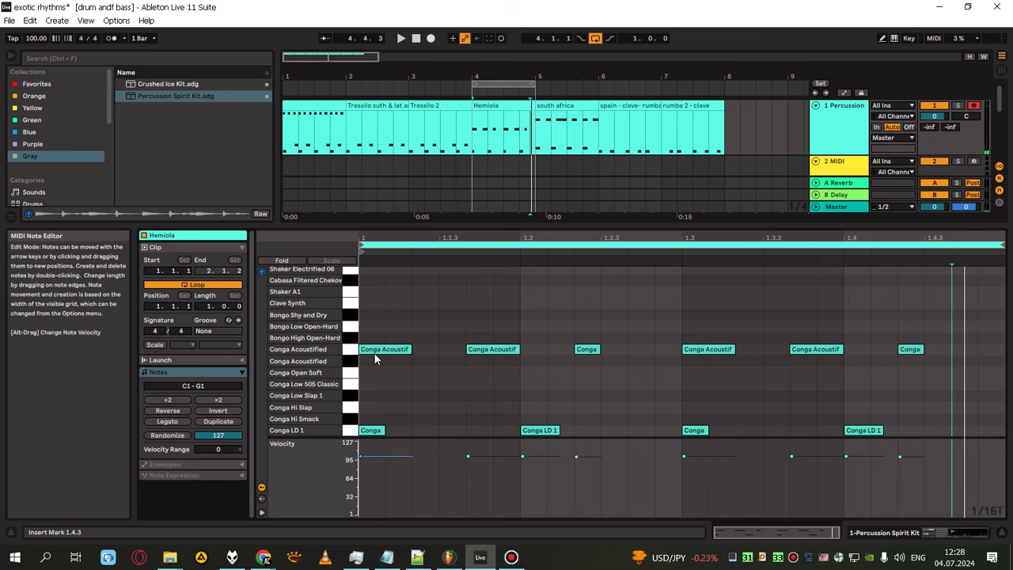
Add Conga Hi Slap notes at 1.1.3, 1.2.3, 1.3.3 and 1.4.3 in the Hemiola clip and play the loop
double_click(441, 407)
double_click(607, 408)
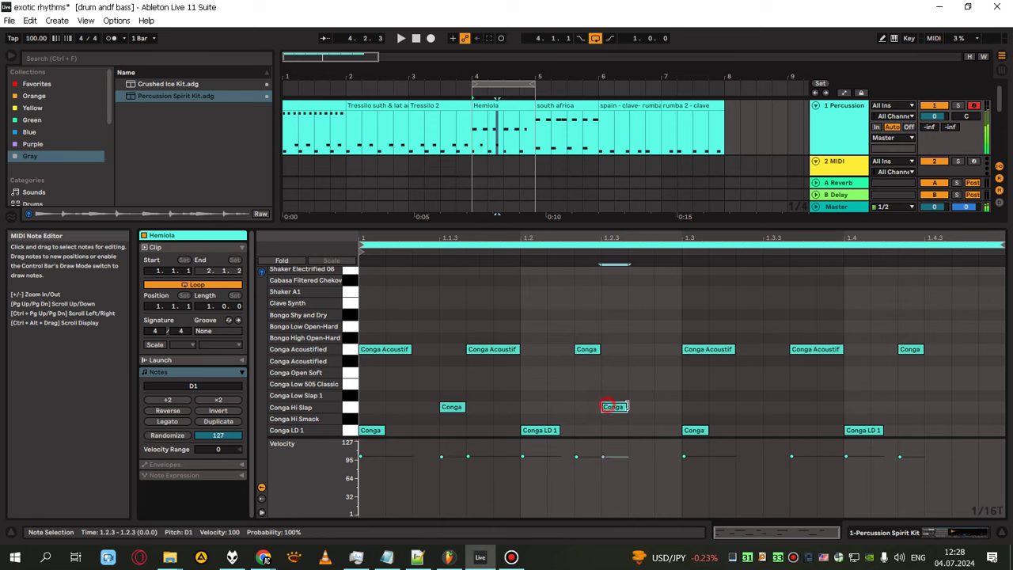
double_click(768, 407)
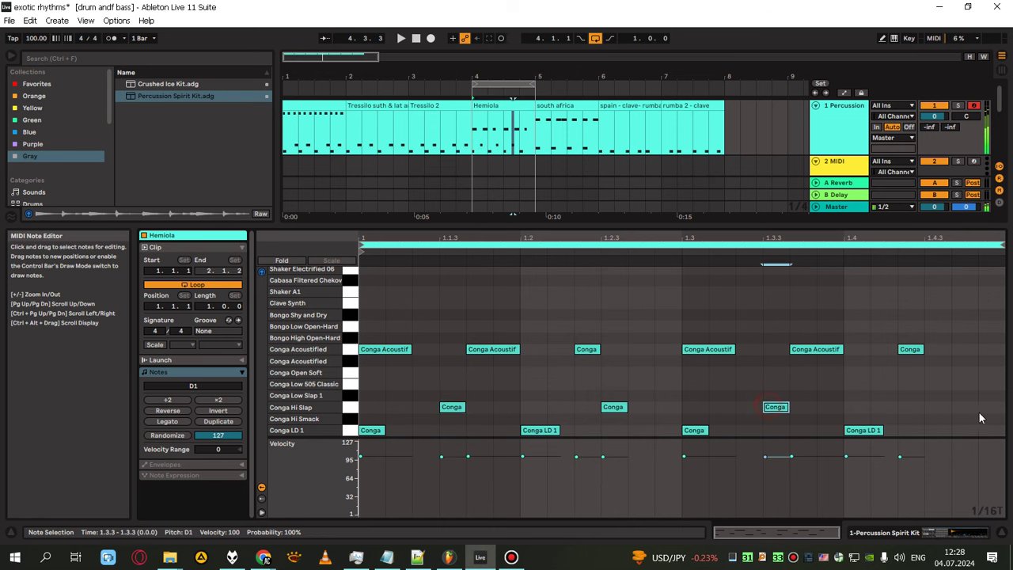
double_click(934, 407)
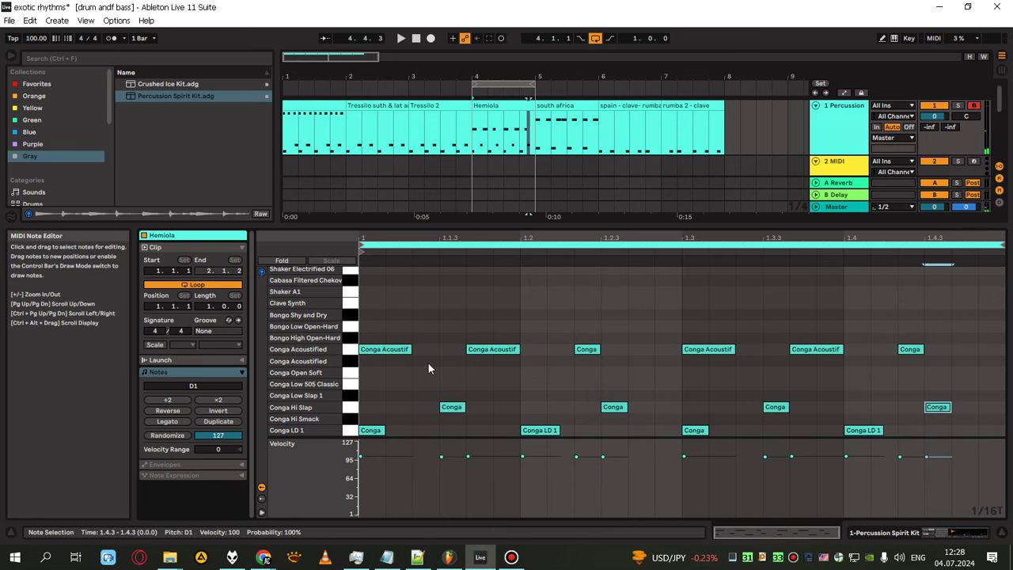
key(space)
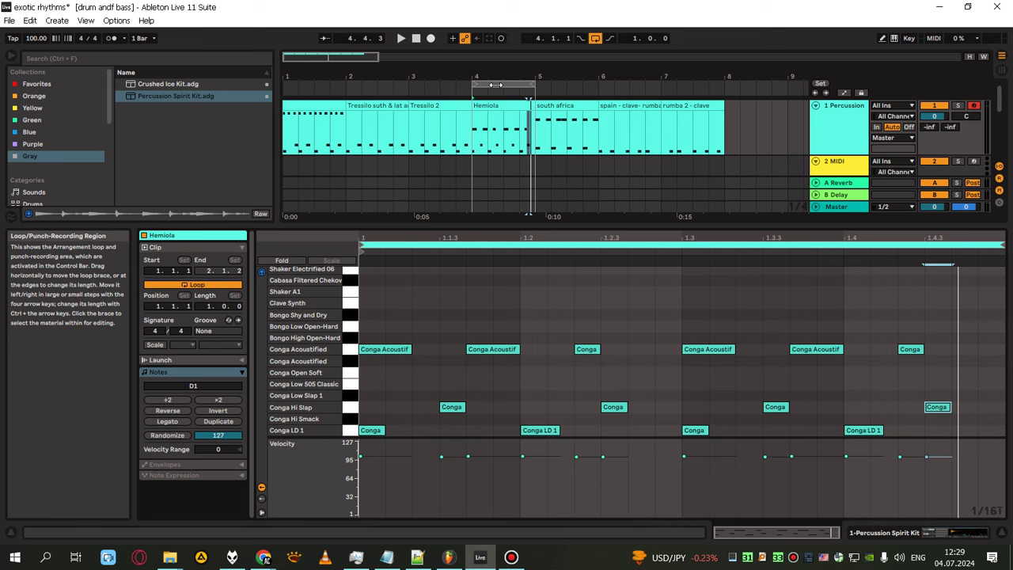
Move the loop to bar 5, open the south africa clip and play it
drag(488, 86, 567, 82)
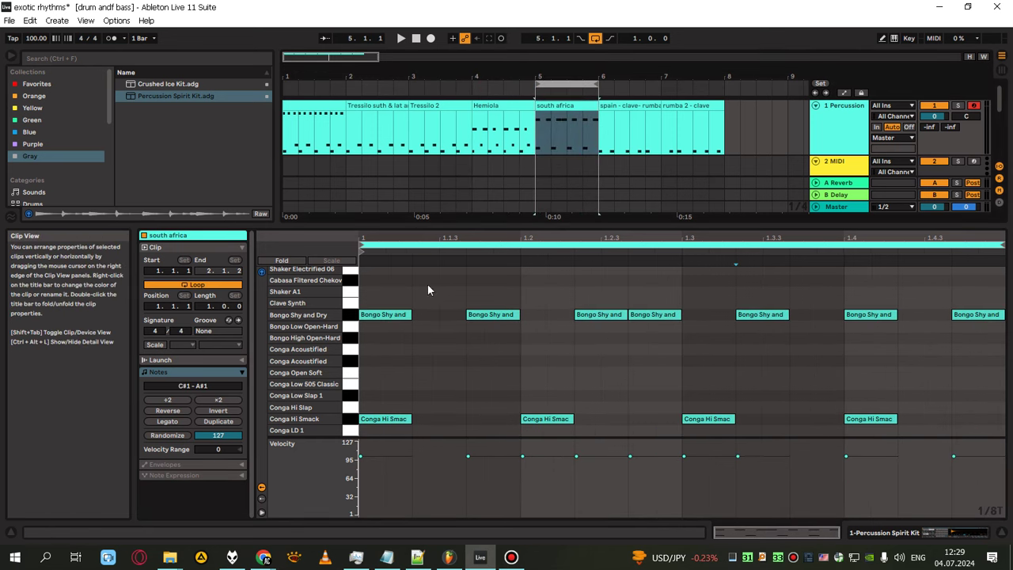
key(space)
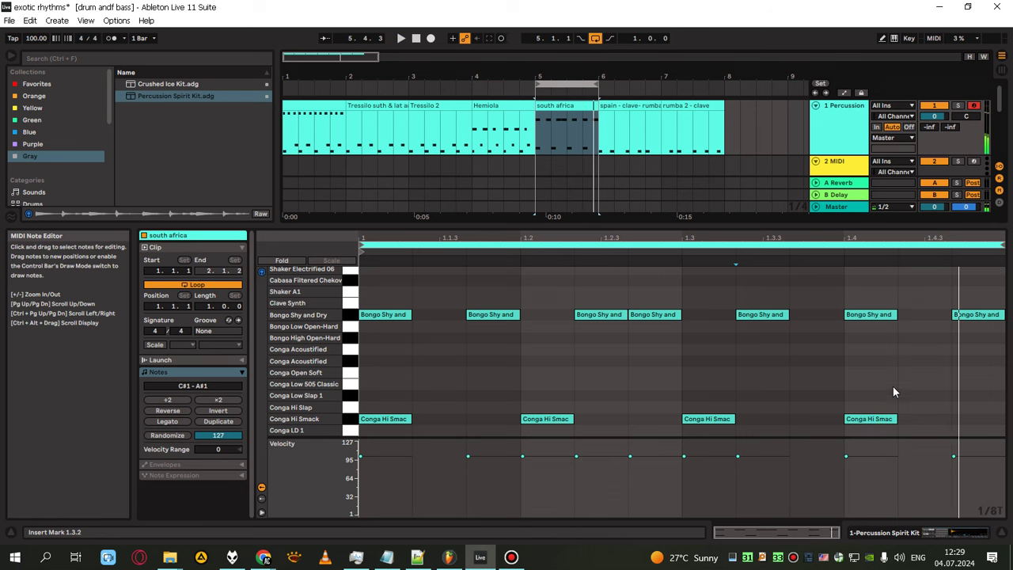
Delete all Conga Hi Smack notes from the south africa clip and play it with the Bongo Shy and Dry notes selected
drag(895, 394, 361, 434)
key(Delete)
key(space)
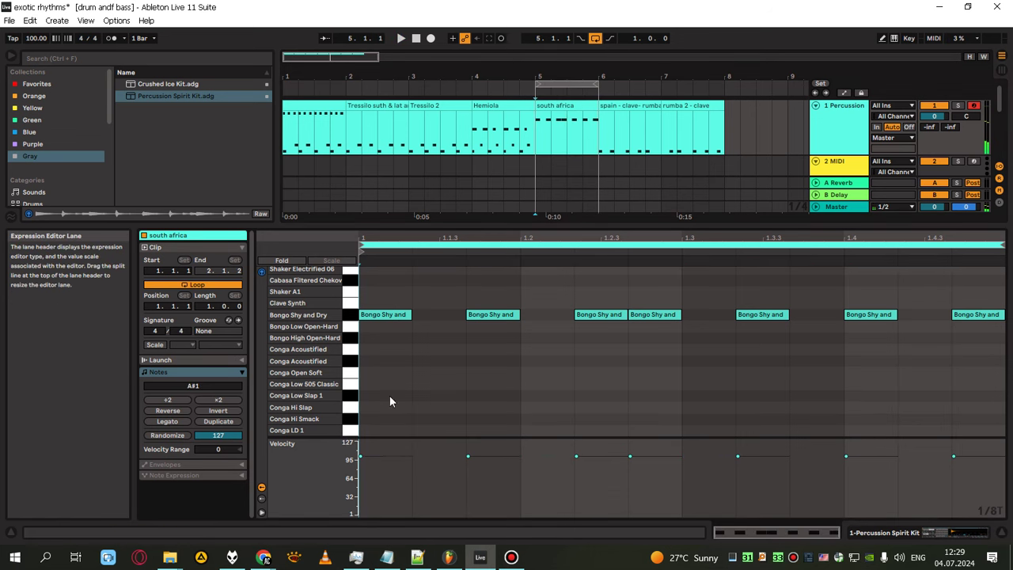
drag(384, 277, 987, 367)
key(space)
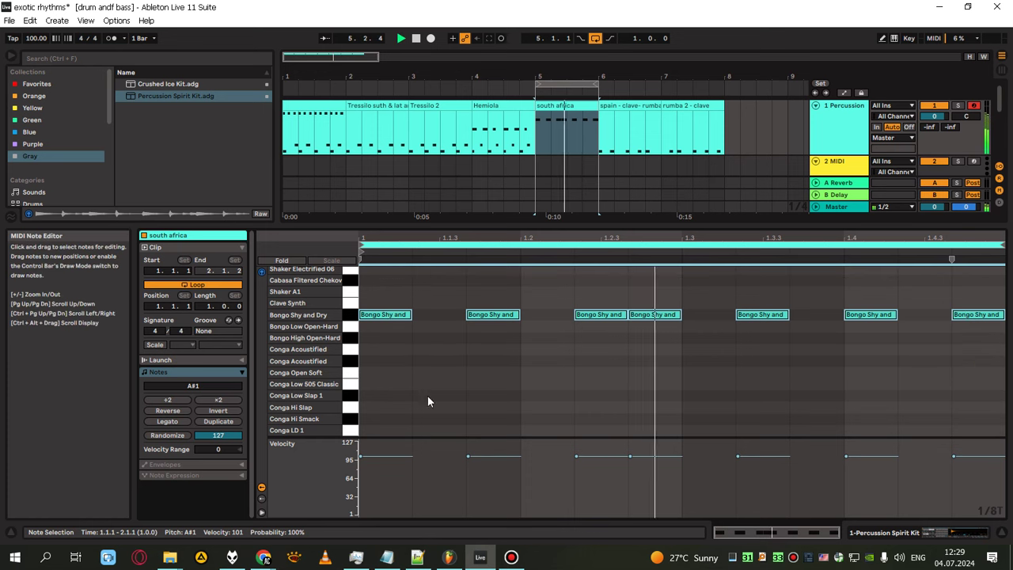
Add Conga LD 1 notes at 1.1, 1.2, 1.3 and 1.4 in the south africa clip and play the loop
right_click(578, 344)
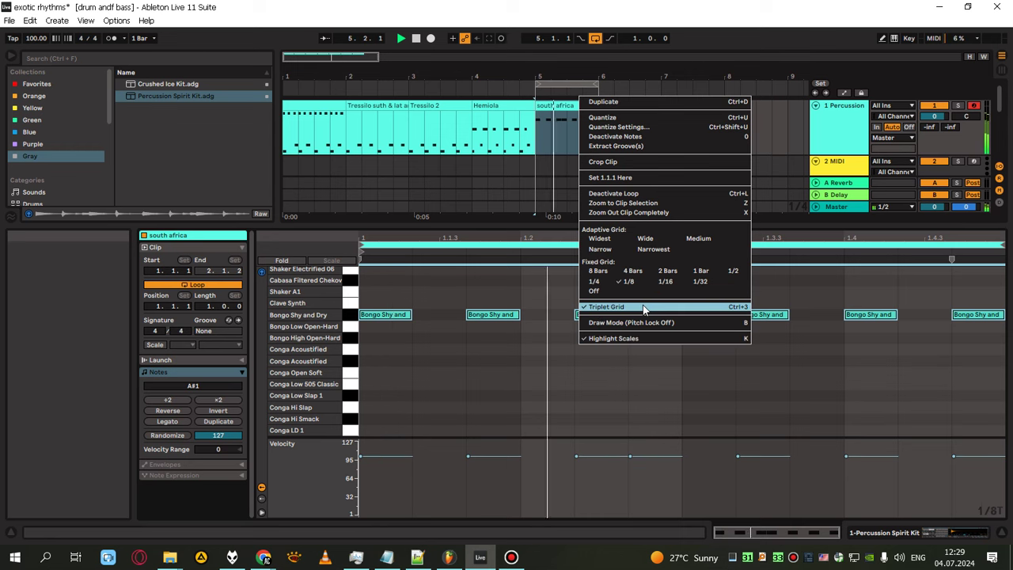
click(643, 383)
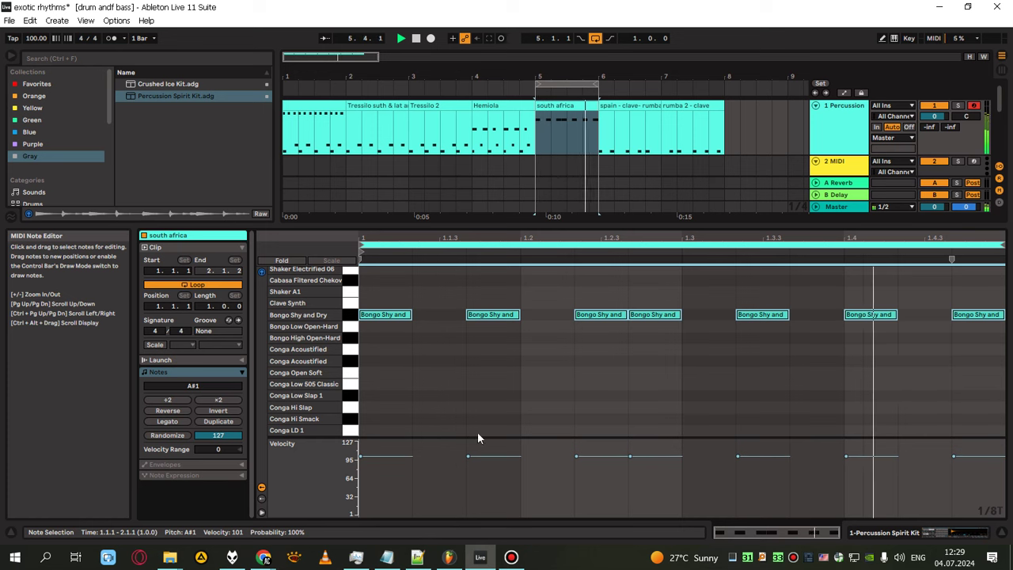
double_click(379, 432)
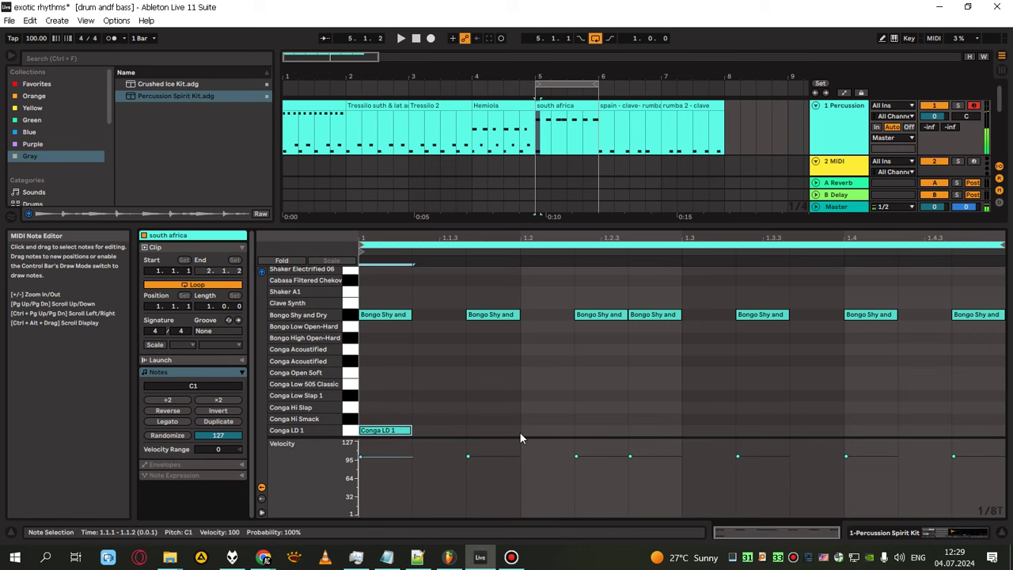
double_click(523, 432)
double_click(696, 431)
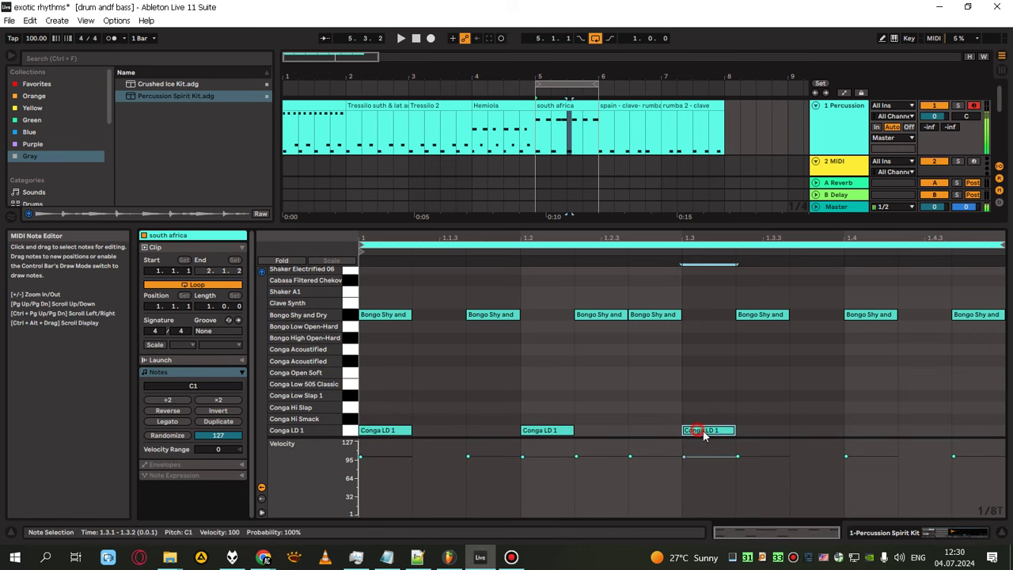
double_click(856, 430)
key(space)
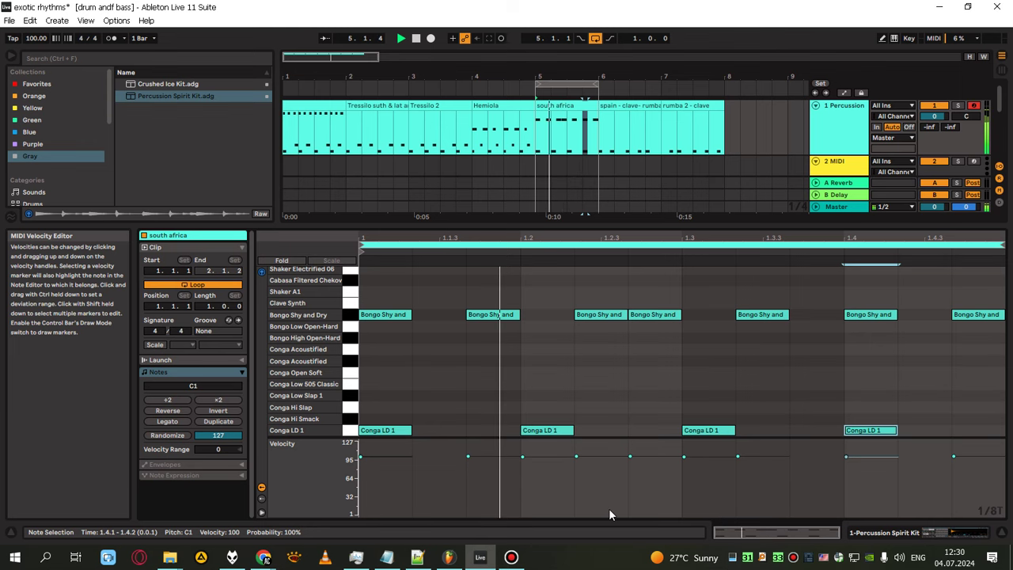
Add Conga Hi Slap notes at 1.2 and 1.4 during playback, and stop the loop
double_click(525, 407)
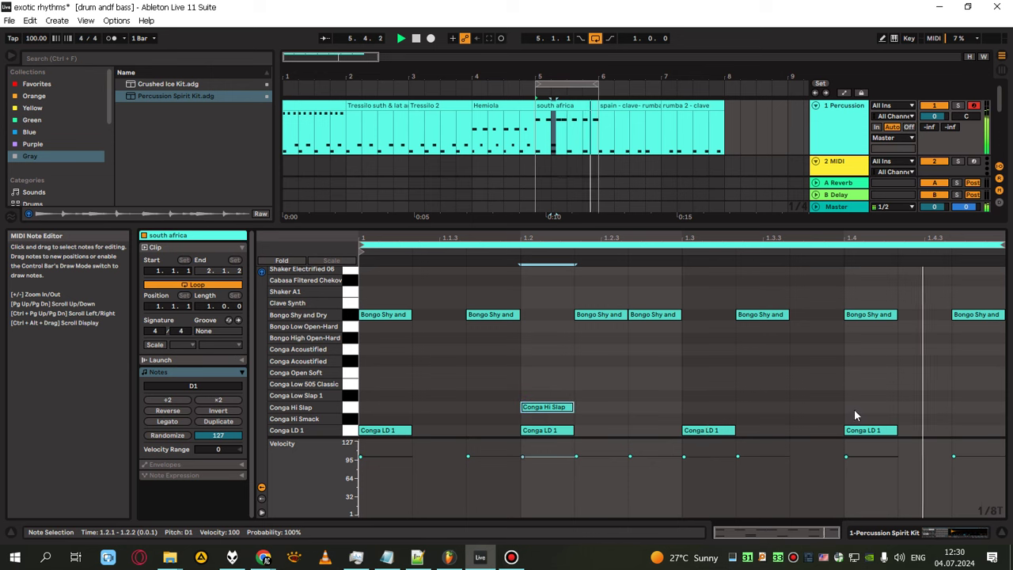
double_click(855, 407)
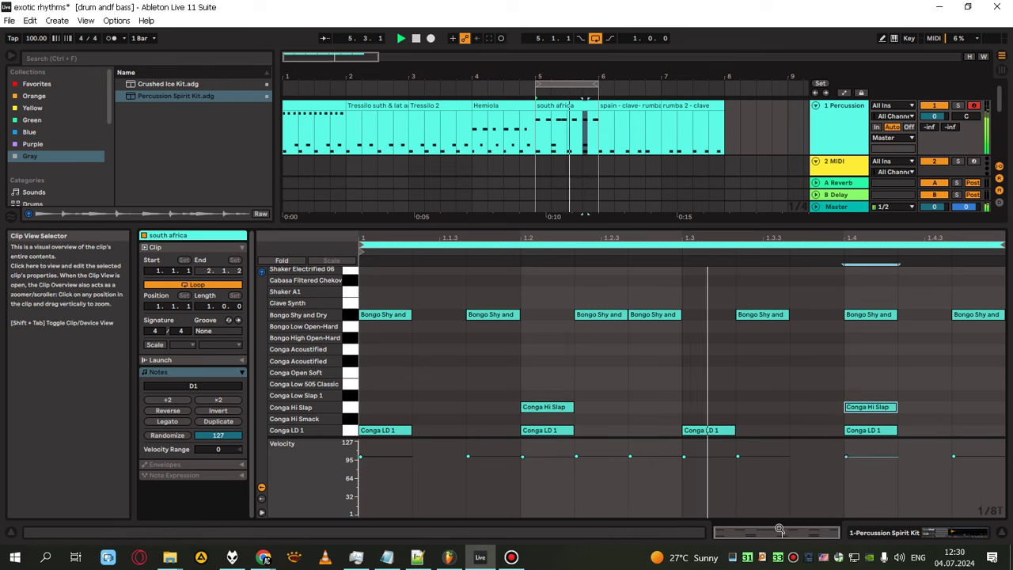
key(space)
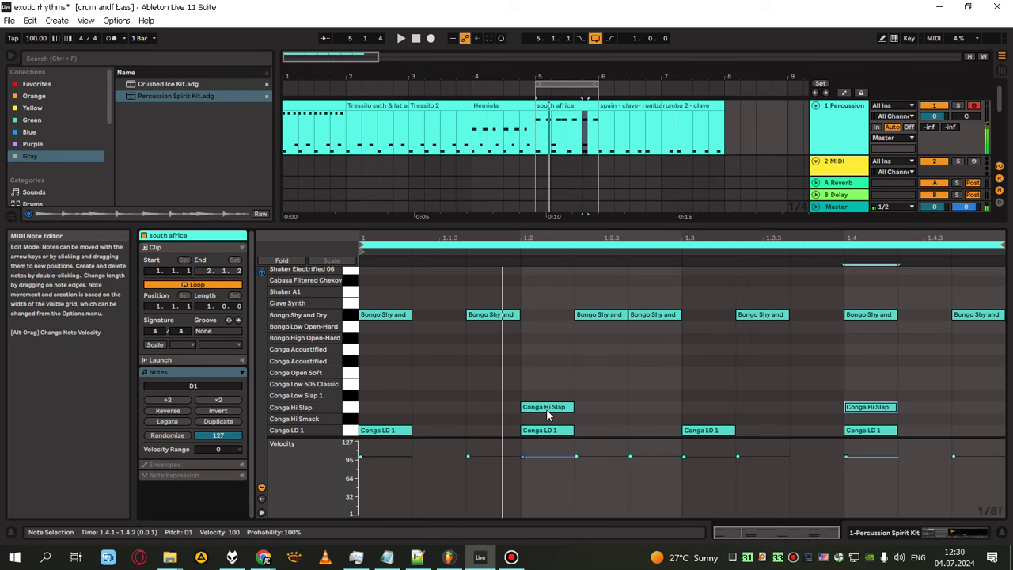
Move the Conga Hi Slap note at 1.2 to Shaker A1, completing Shaker A1 hits at 1.1.2, 1.2, 1.3, 1.3.3 and 1.4.2, and play the loop
drag(546, 410, 388, 300)
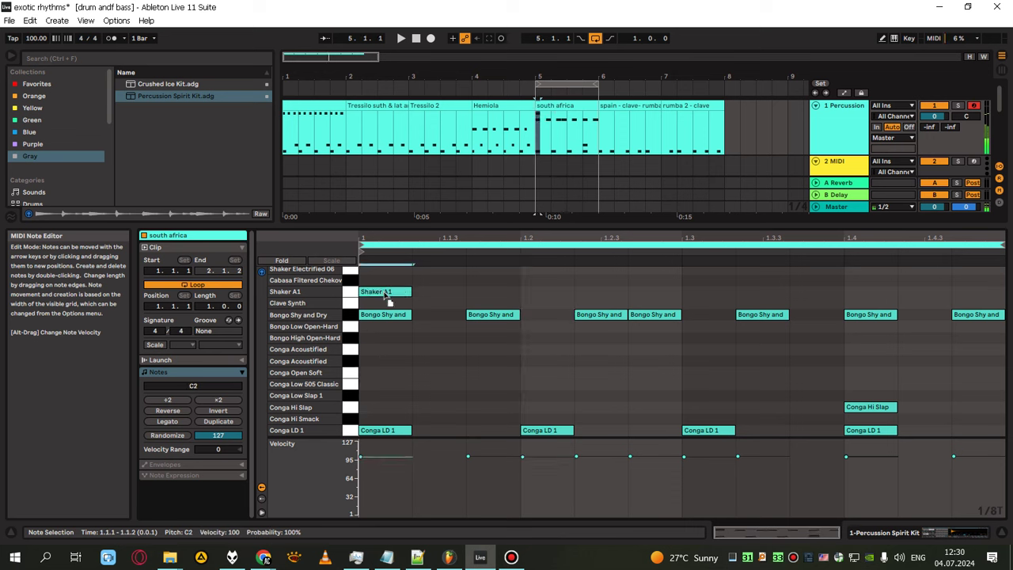
double_click(473, 291)
drag(392, 297, 621, 293)
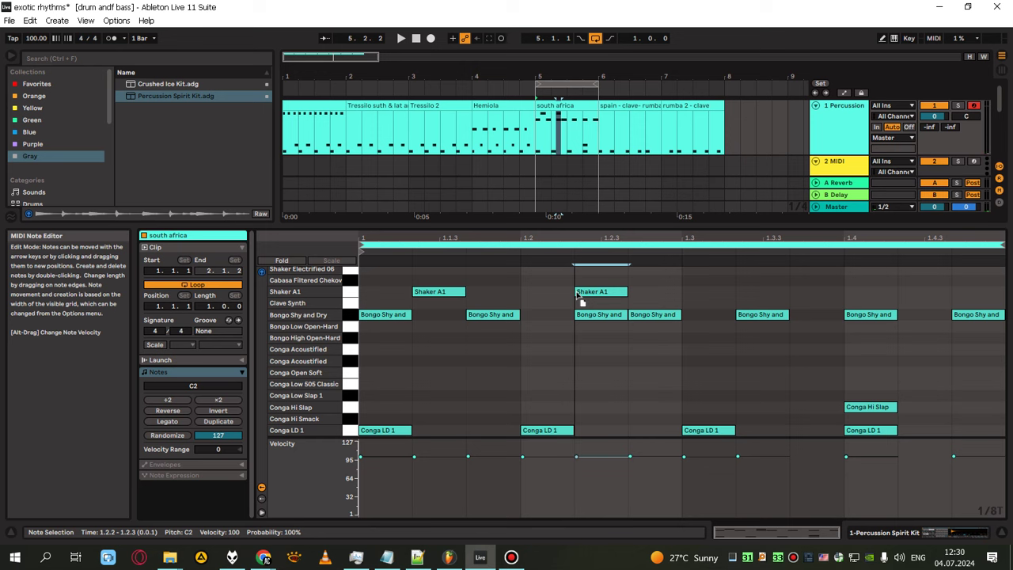
drag(580, 300, 525, 295)
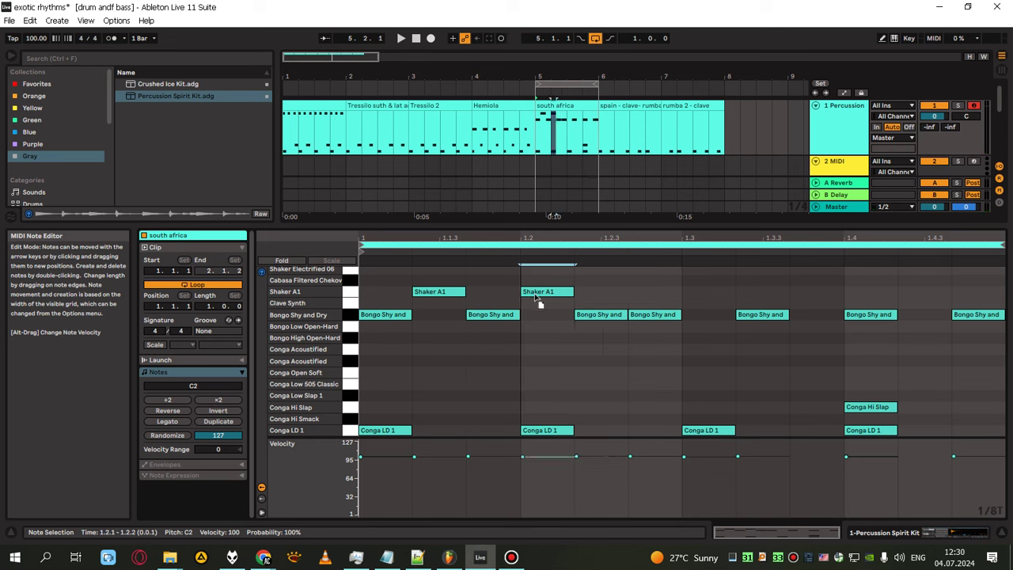
double_click(684, 291)
double_click(788, 293)
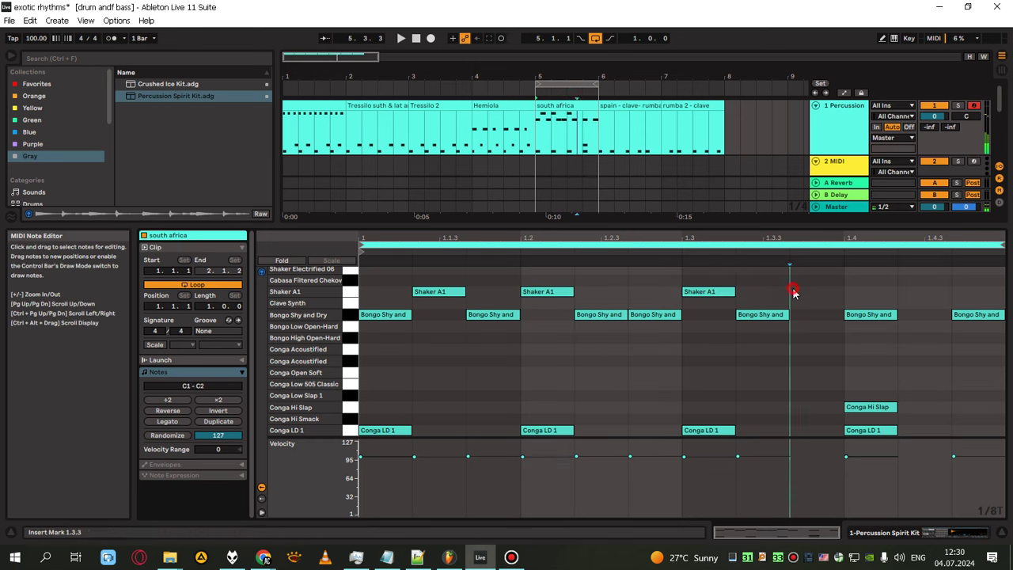
double_click(914, 291)
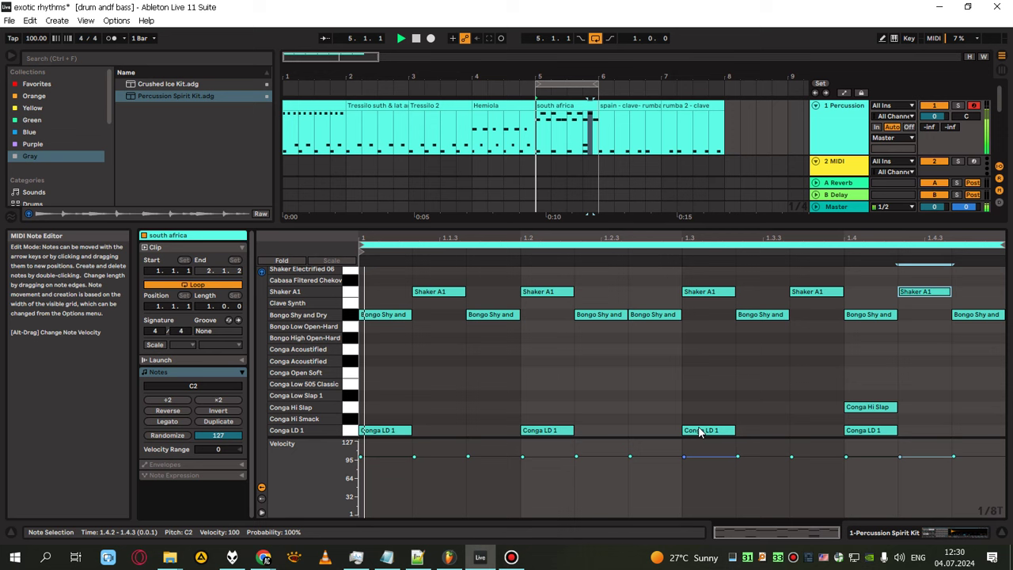
key(space)
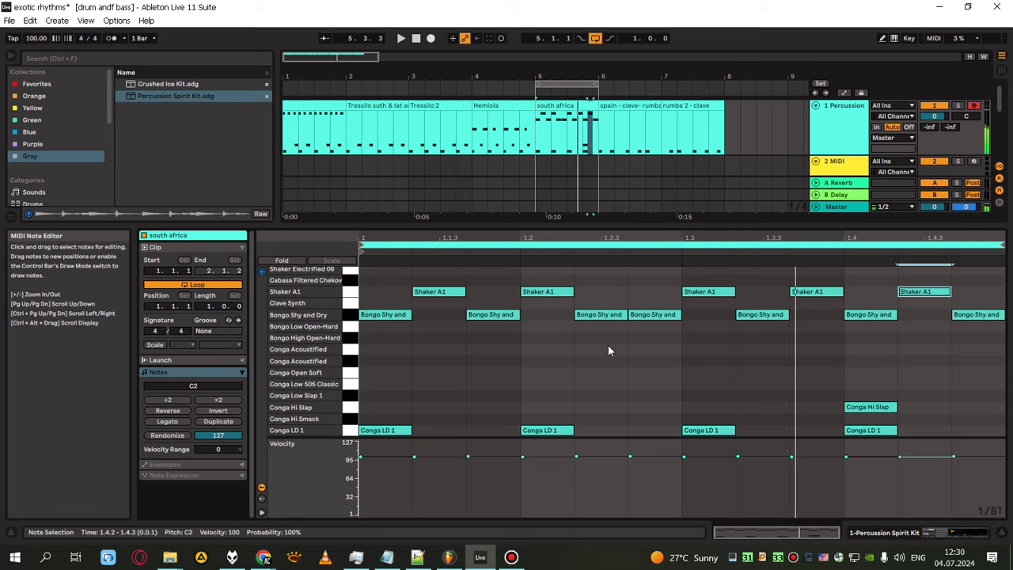
Turn off the triplet grid for the south africa clip and audition the upper Conga Acoustified sound
right_click(608, 346)
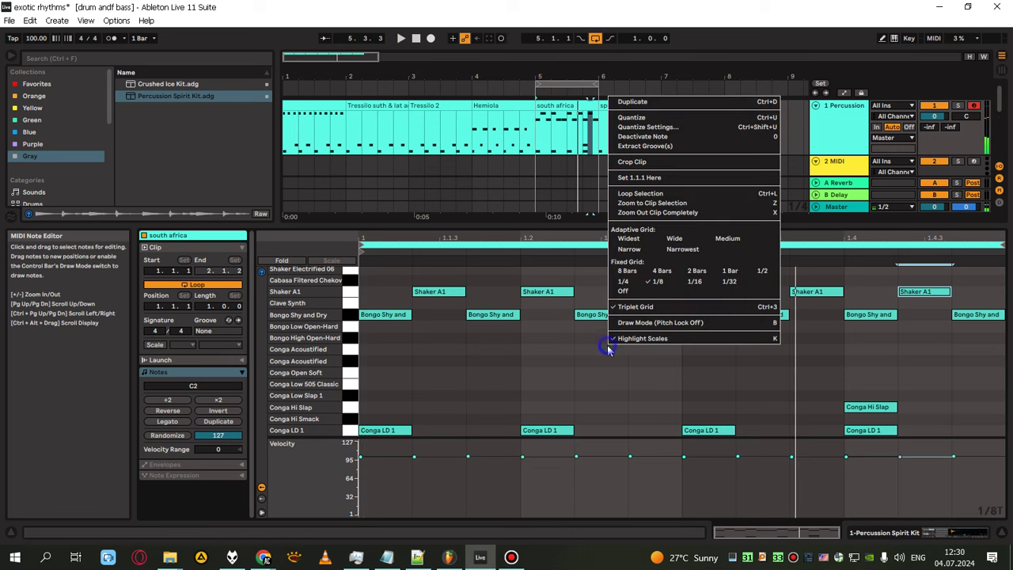
click(648, 307)
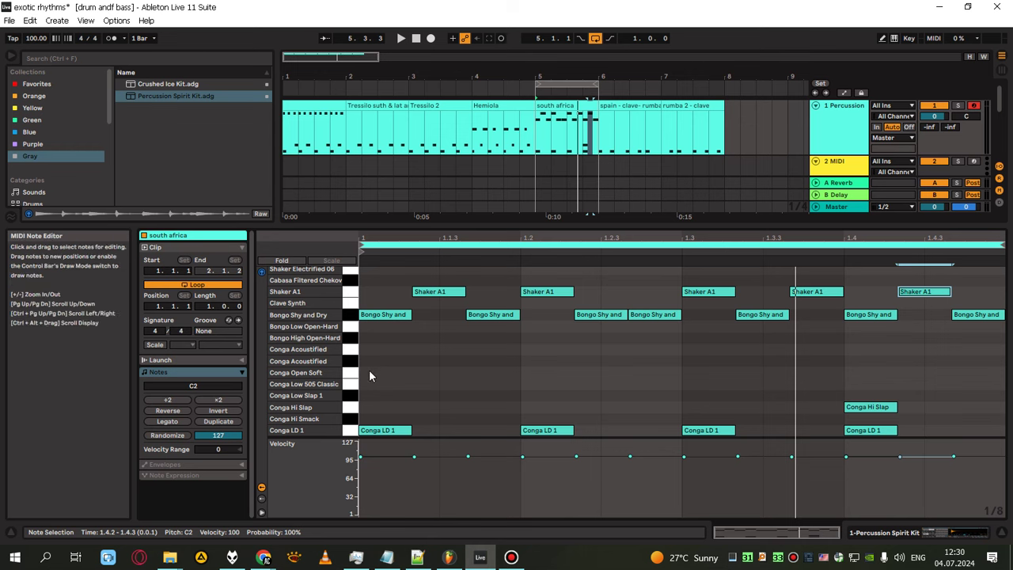
click(352, 353)
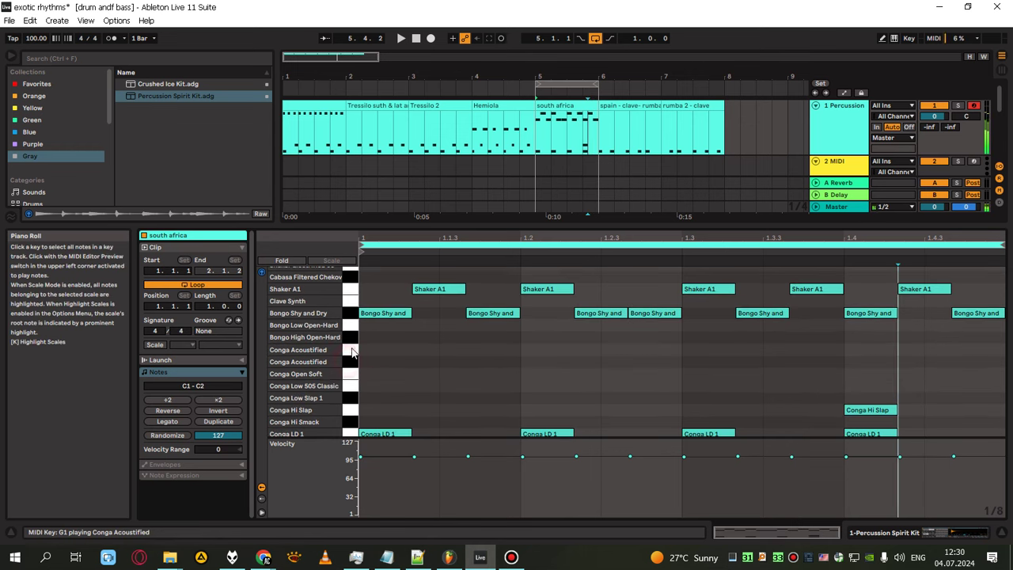
click(356, 354)
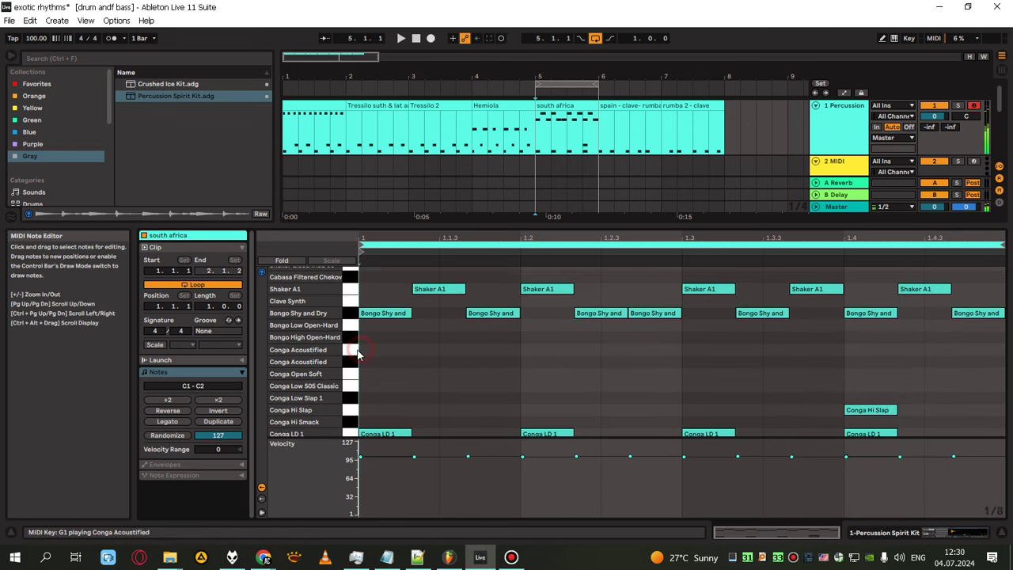
click(366, 351)
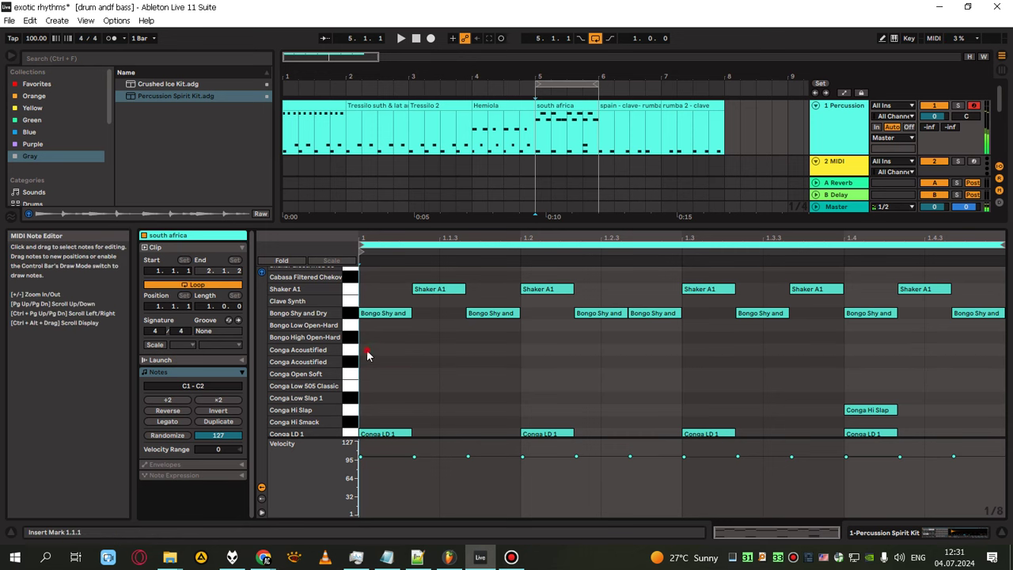
Add 1/8 notes across the whole bar, alternating between the upper and lower Conga Acoustified rows, and play the loop
double_click(367, 350)
double_click(444, 365)
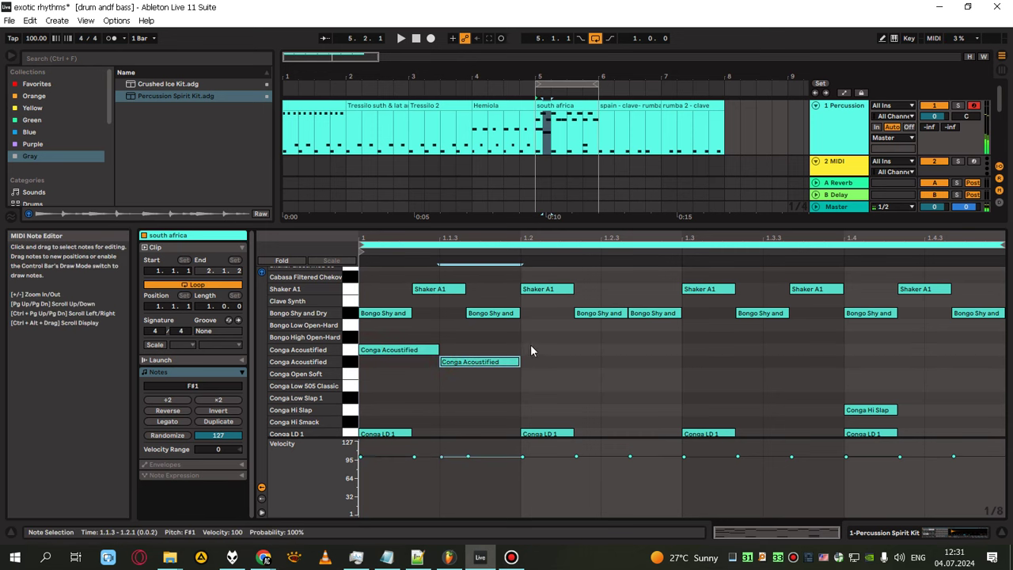
double_click(524, 350)
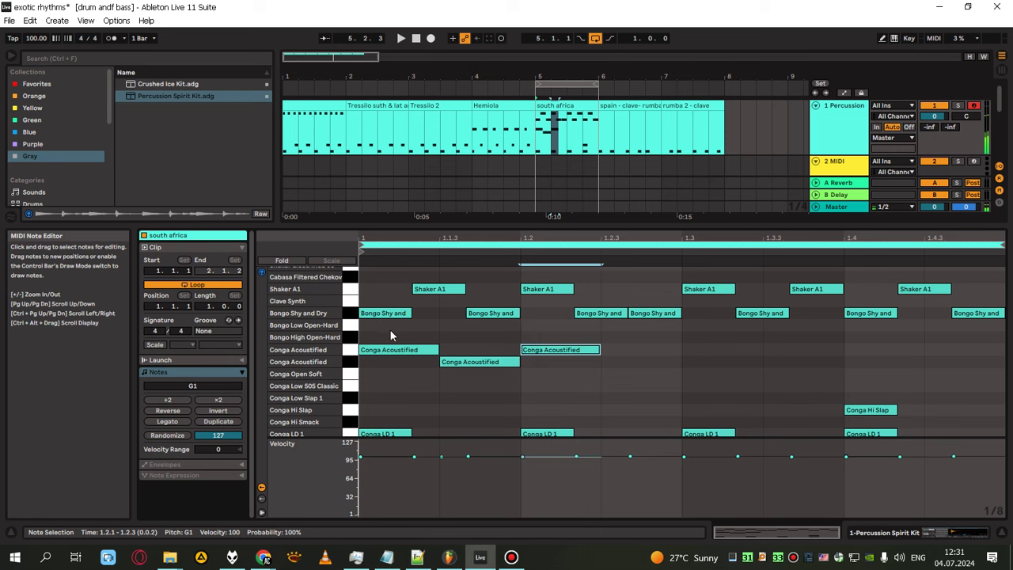
double_click(603, 363)
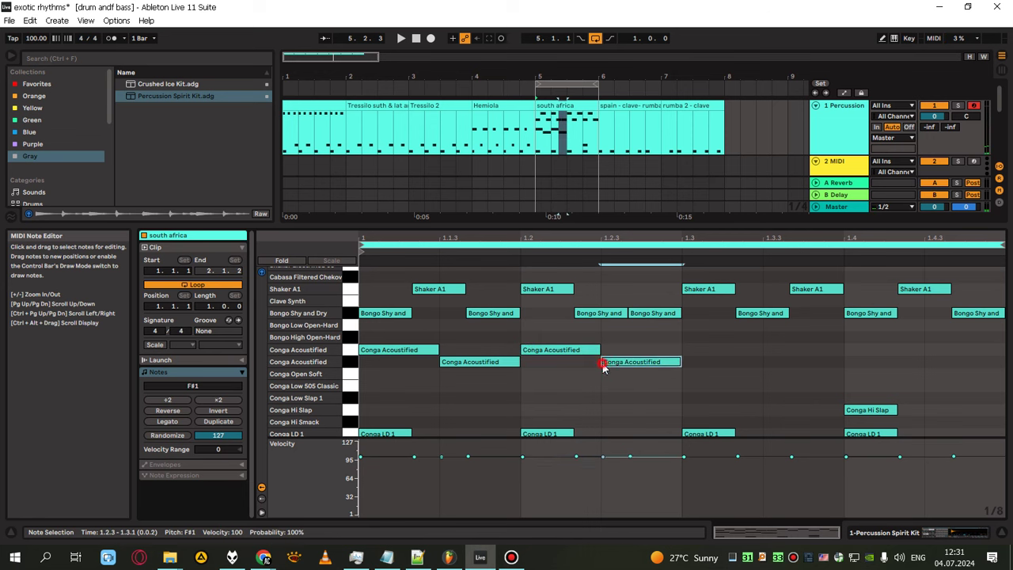
double_click(686, 351)
double_click(764, 364)
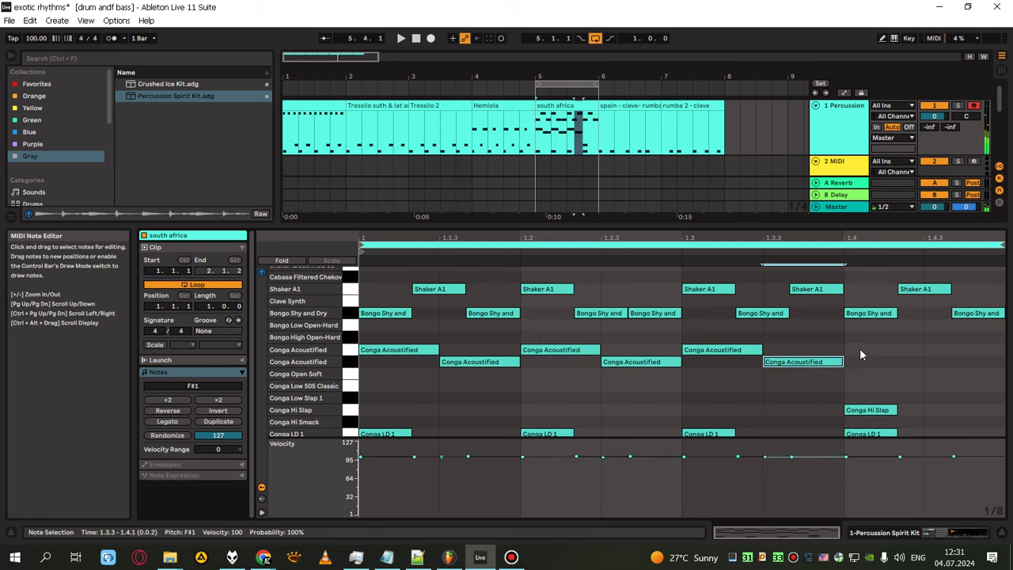
double_click(847, 351)
double_click(928, 364)
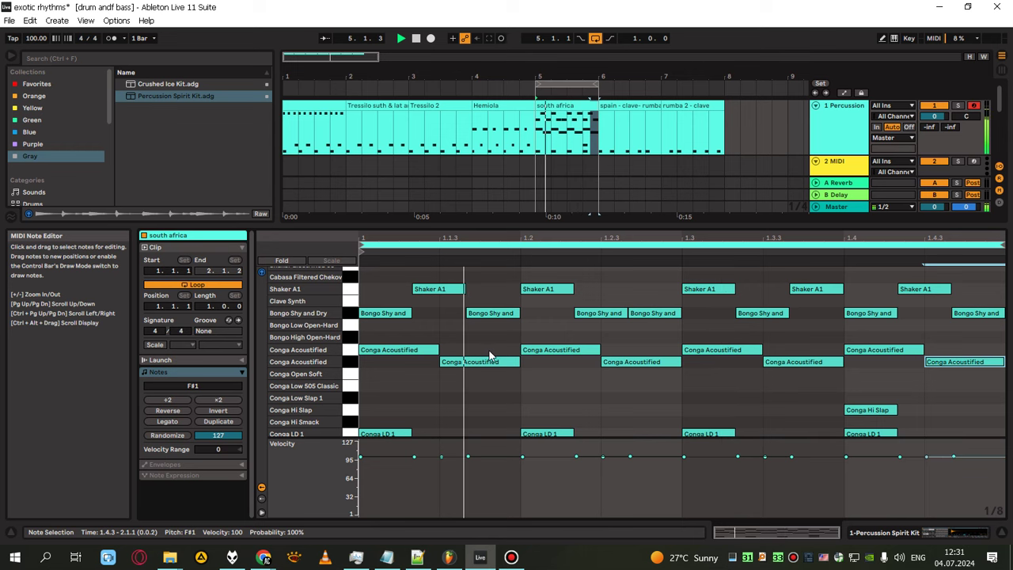
Set the grid to 1/16 and rework beat 1 into four 1/16 notes alternating between the two Conga Acoustified rows
right_click(555, 380)
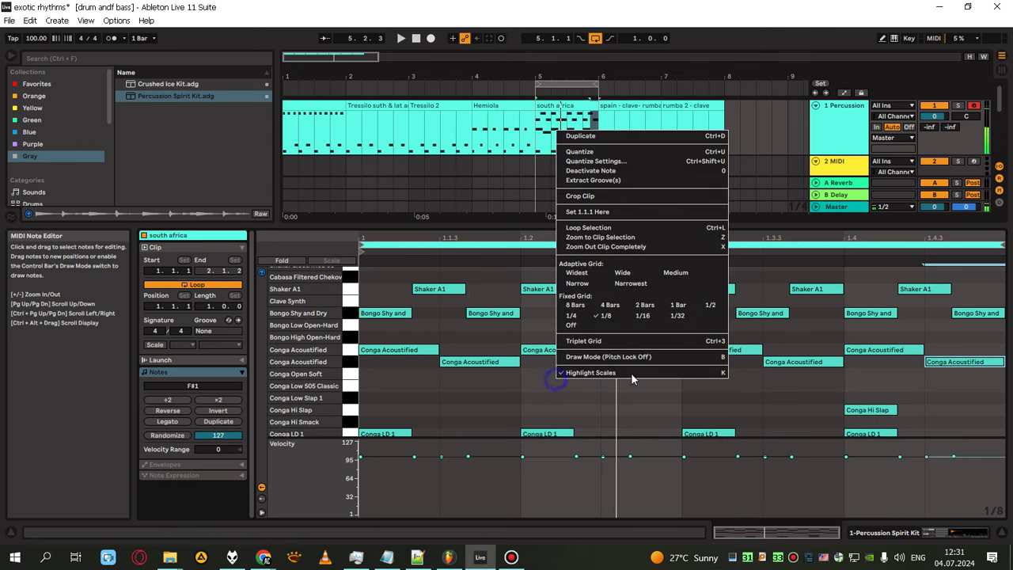
click(647, 325)
drag(439, 349, 389, 349)
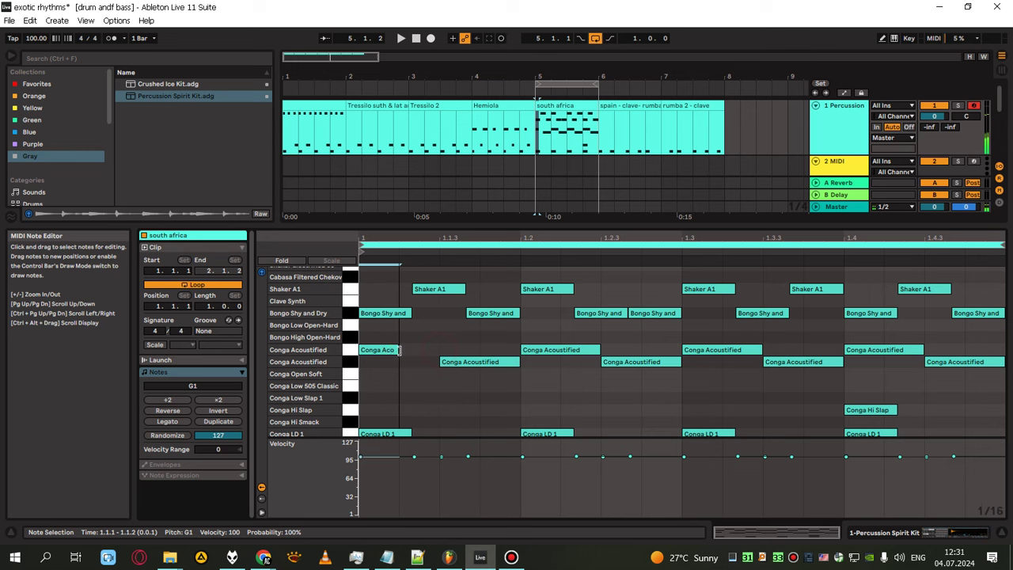
drag(452, 369, 441, 362)
double_click(444, 351)
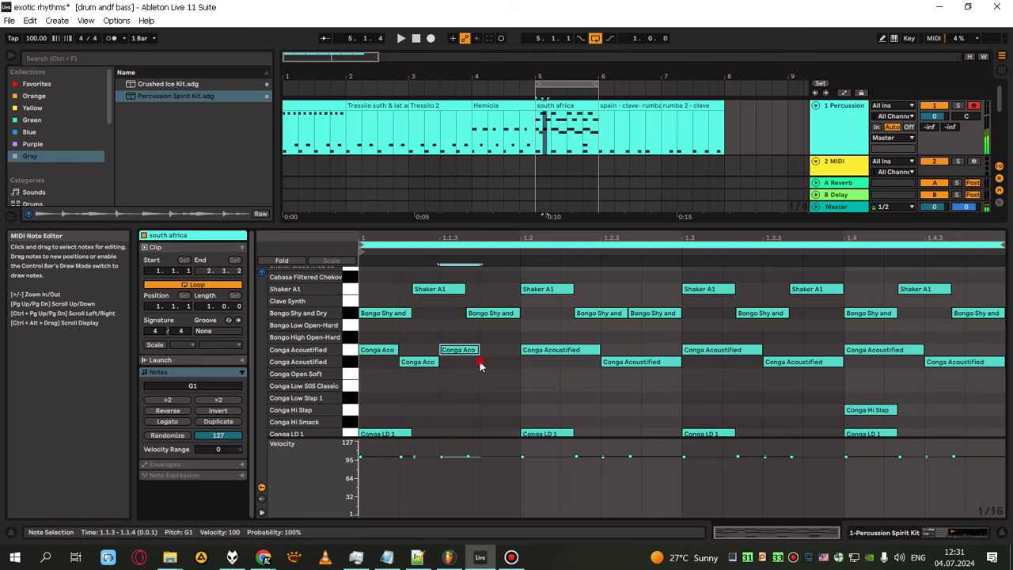
double_click(504, 364)
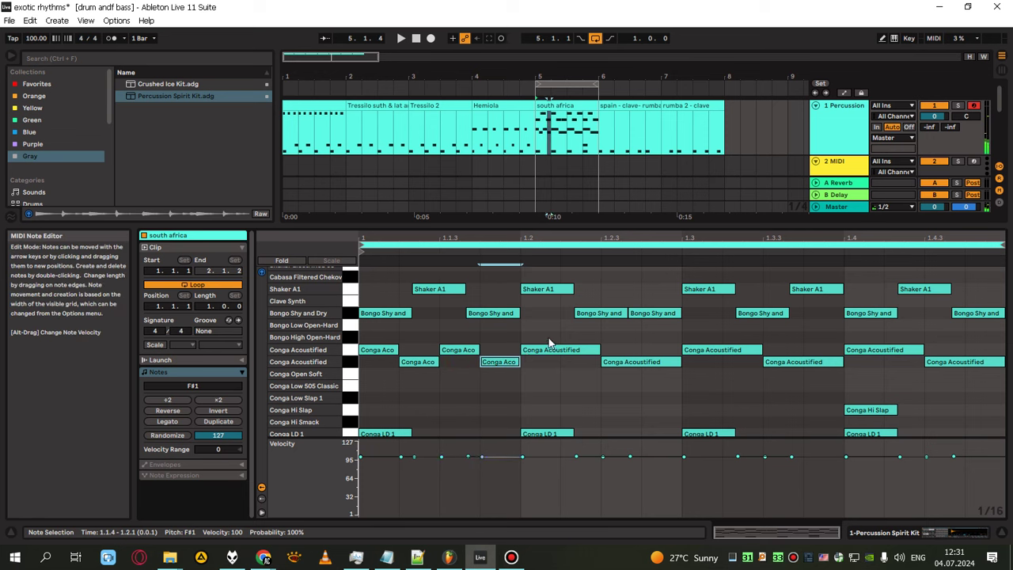
Delete the Conga Acoustified notes from 1.2 onward, duplicate the first beat's four-note pattern across the other three beats, and play from 1.1.1
drag(550, 342, 899, 379)
key(Delete)
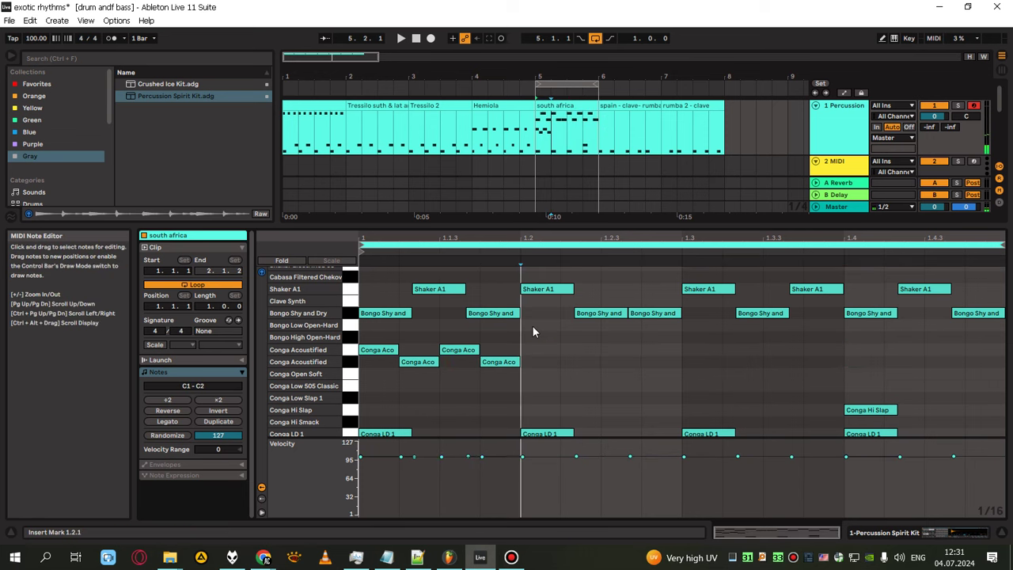
drag(540, 334, 365, 404)
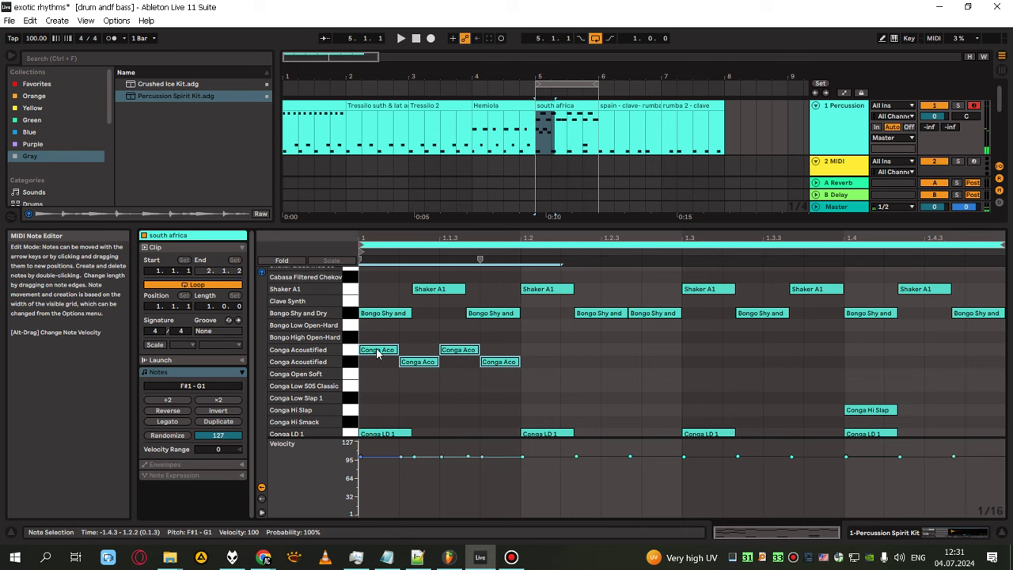
key(ctrl+d)
key(ctrl+d)
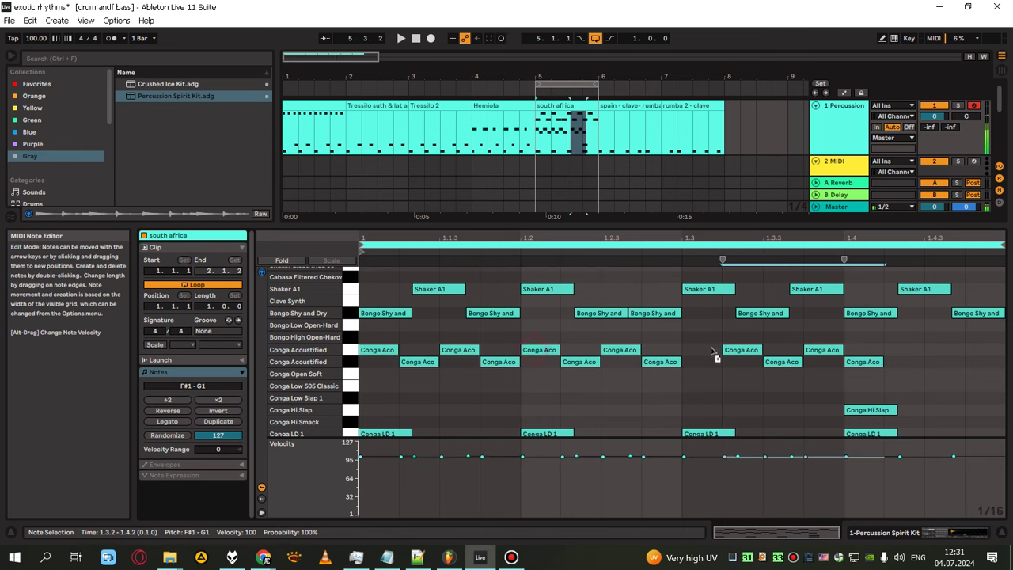
key(ctrl+d)
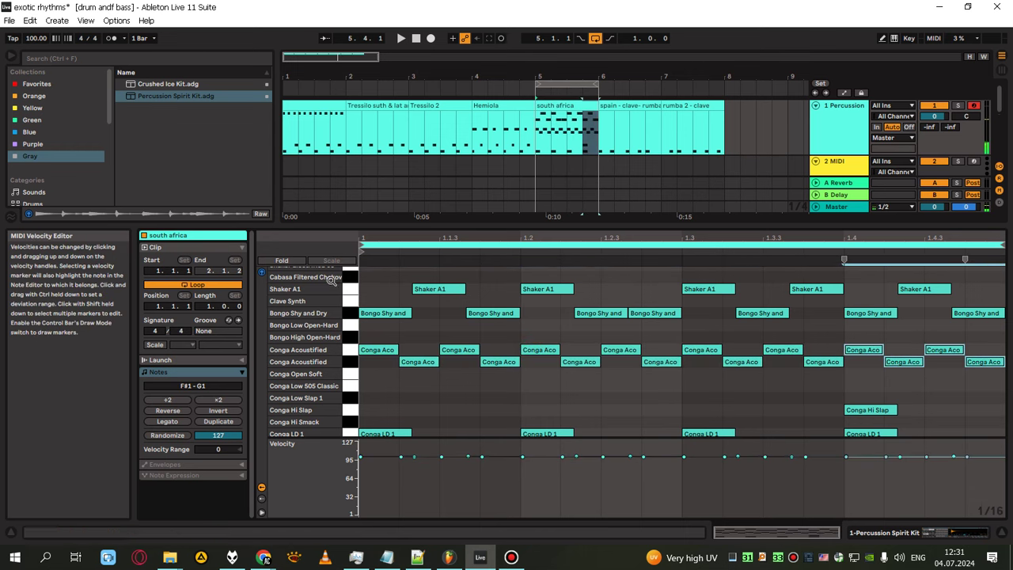
click(362, 261)
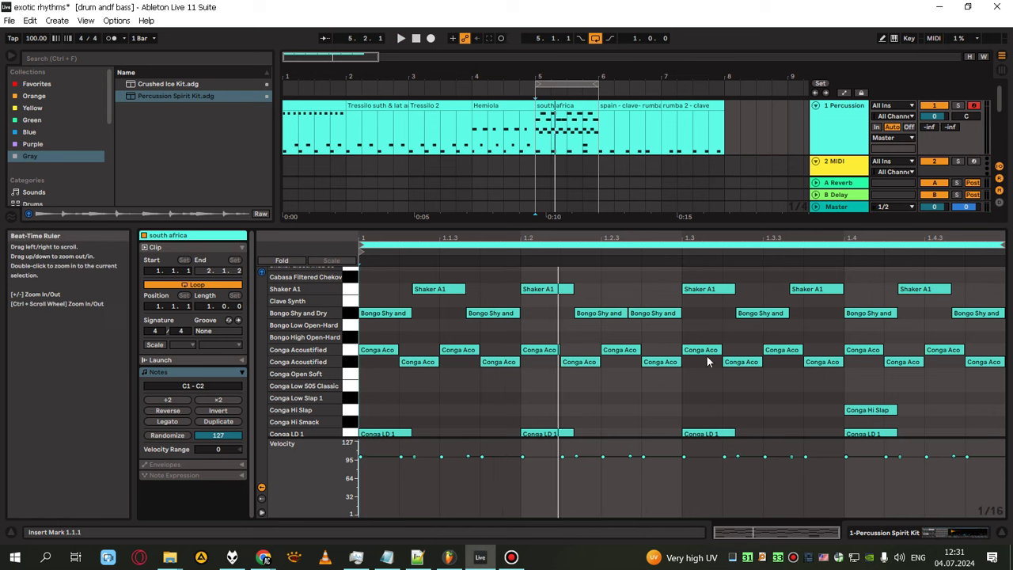
Load the Crushed Ice Kit onto the Percussion track in place of the current kit
click(168, 84)
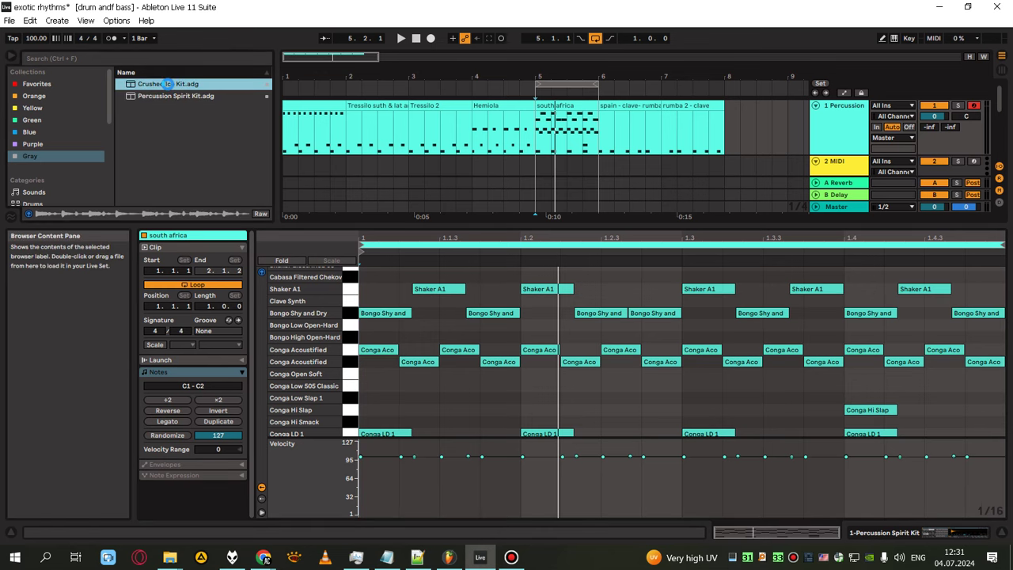
key(Return)
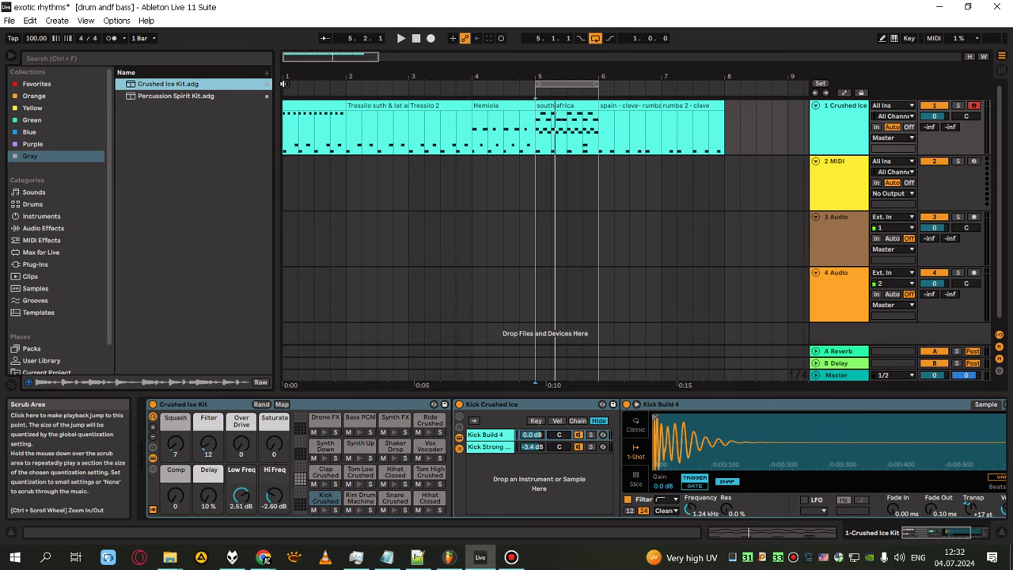
Audition the south africa clip with the Crushed Ice Kit, and load the Percussion Spirit Kit back onto the track
click(577, 109)
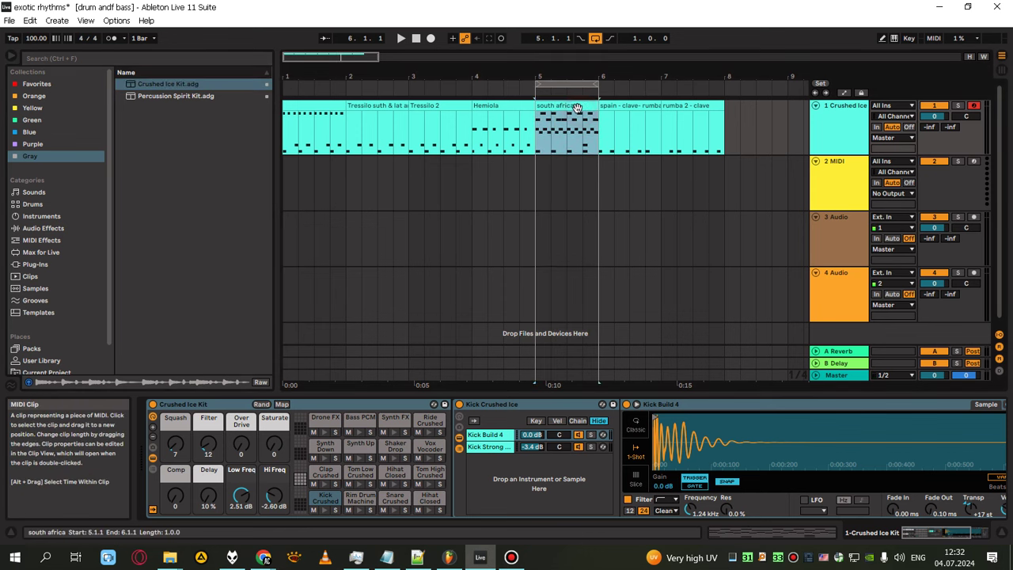
double_click(572, 107)
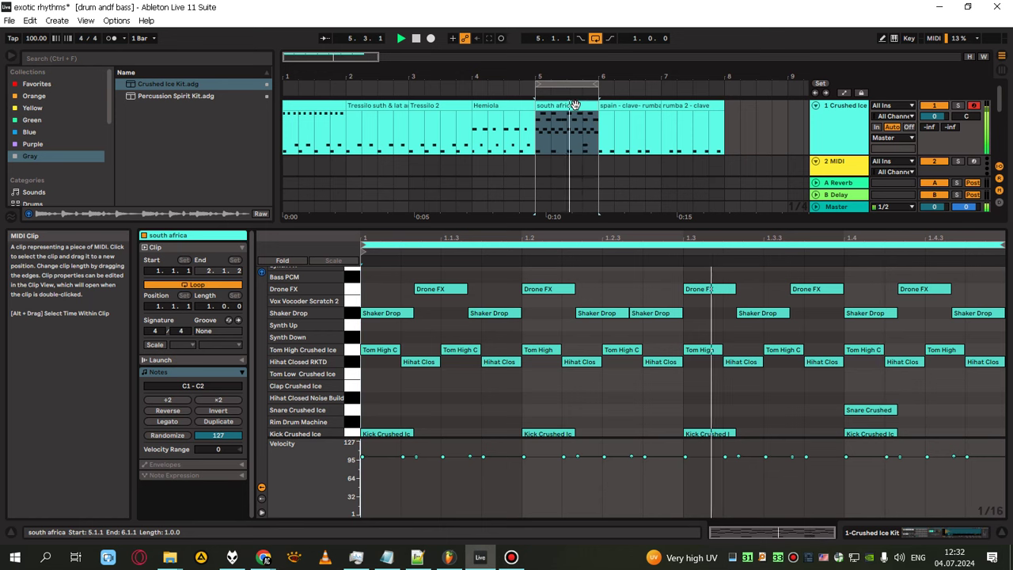
click(183, 96)
double_click(183, 96)
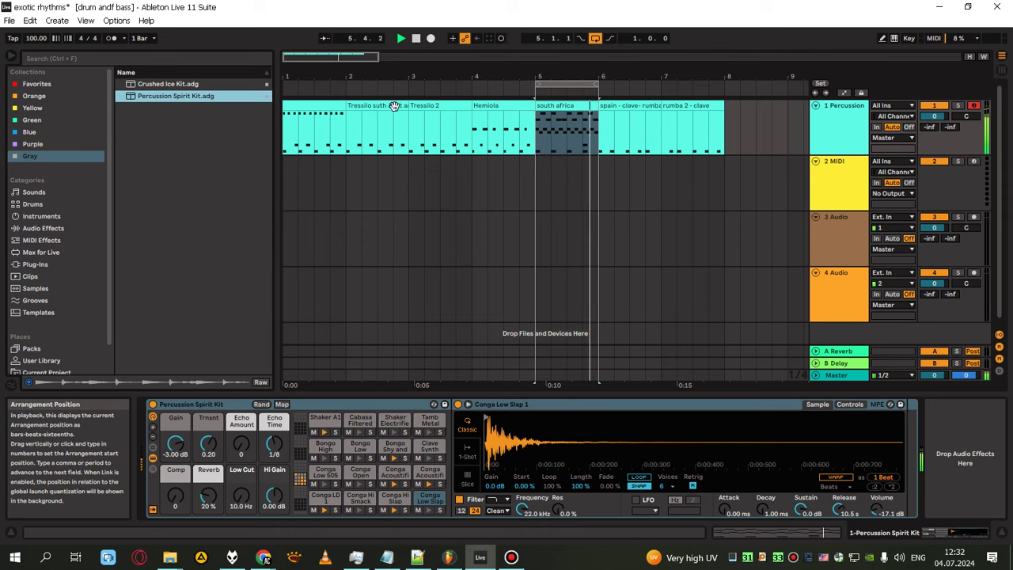
double_click(564, 106)
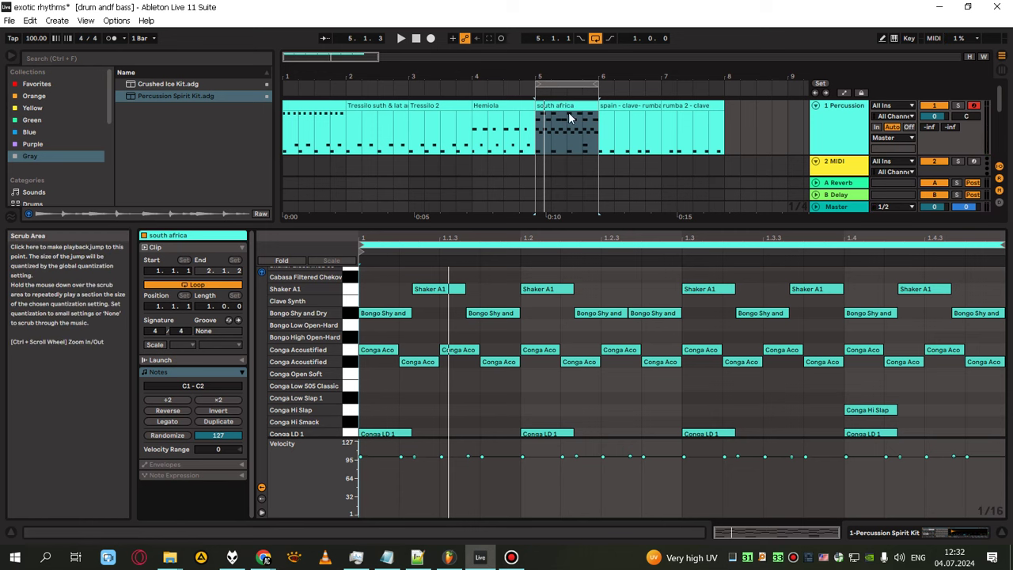
Move the one-bar loop to bar 6 over the spain - clave- rumba clip and play its Conga LD 1 pattern
drag(559, 82, 622, 82)
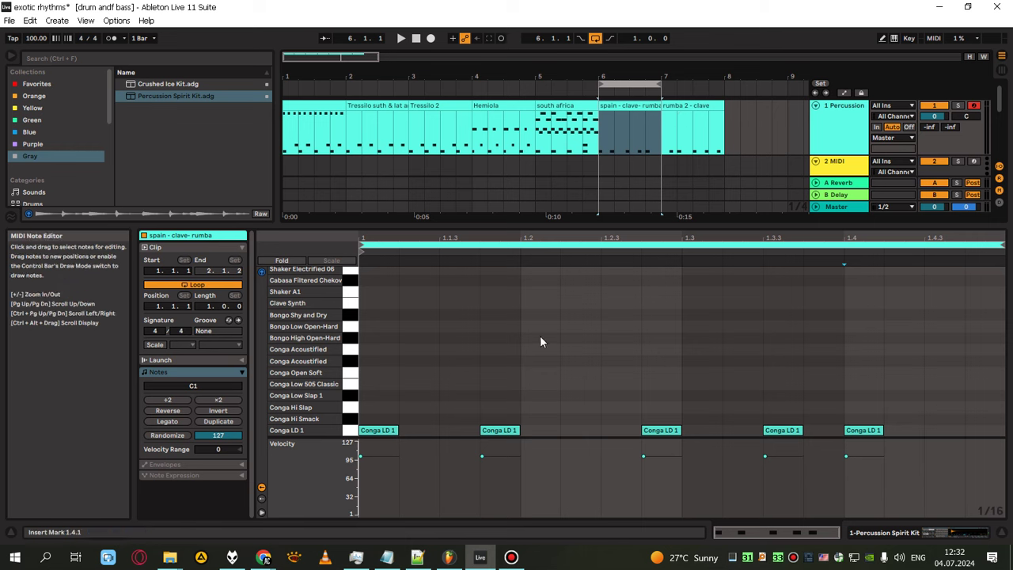
key(space)
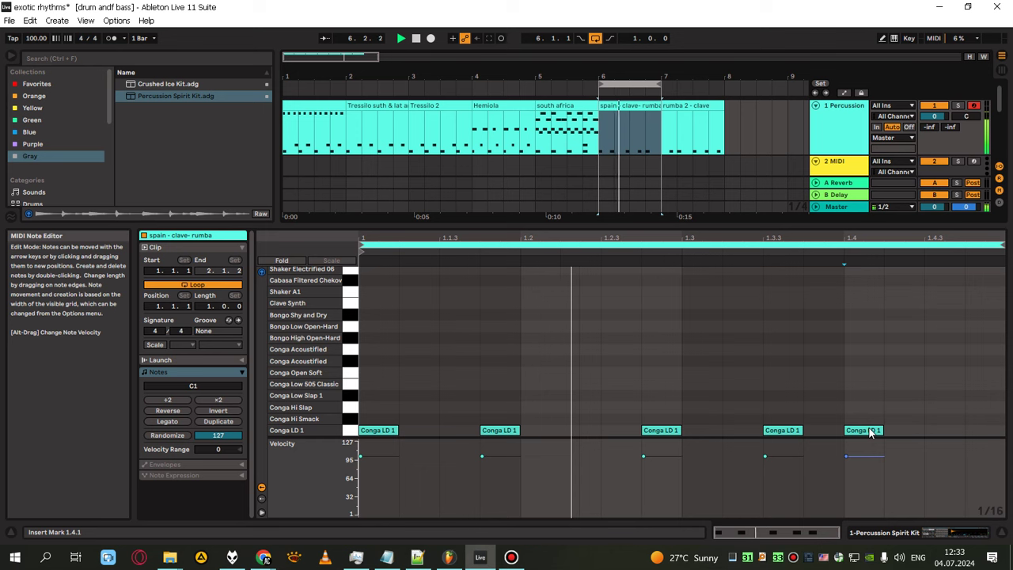
key(space)
right_click(586, 330)
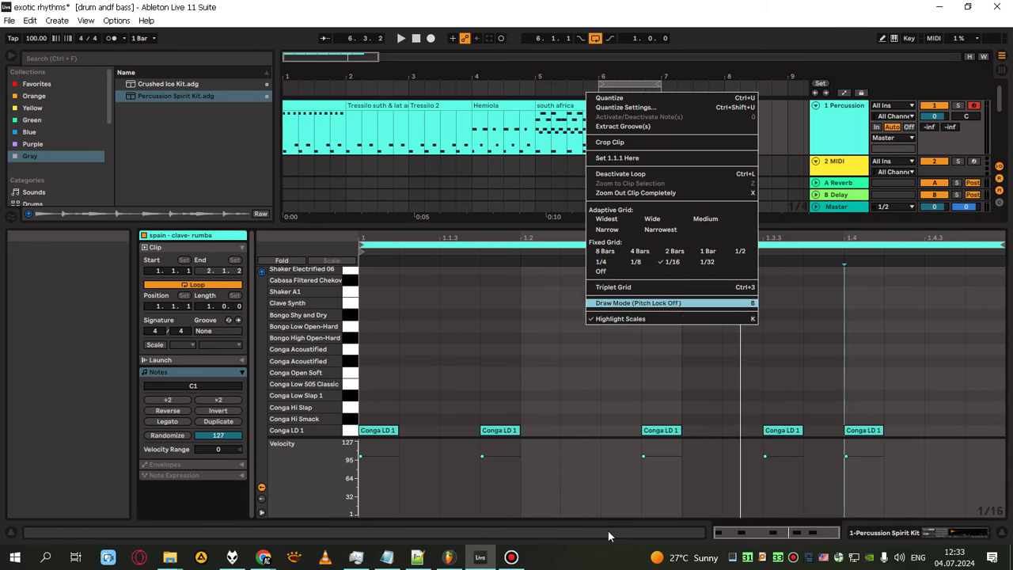
key(Escape)
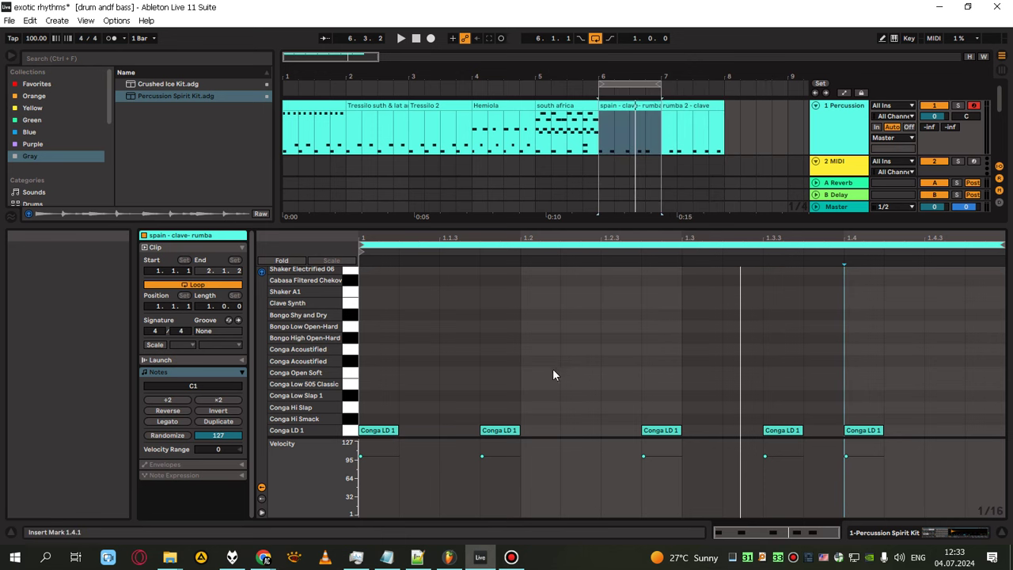
Point out the Conga LD 1 notes at 1.1.4 and 1.2.4 and replay the spain - clave- rumba loop
mouse_move(496, 432)
mouse_down()
mouse_move(537, 438)
mouse_move(507, 430)
mouse_up()
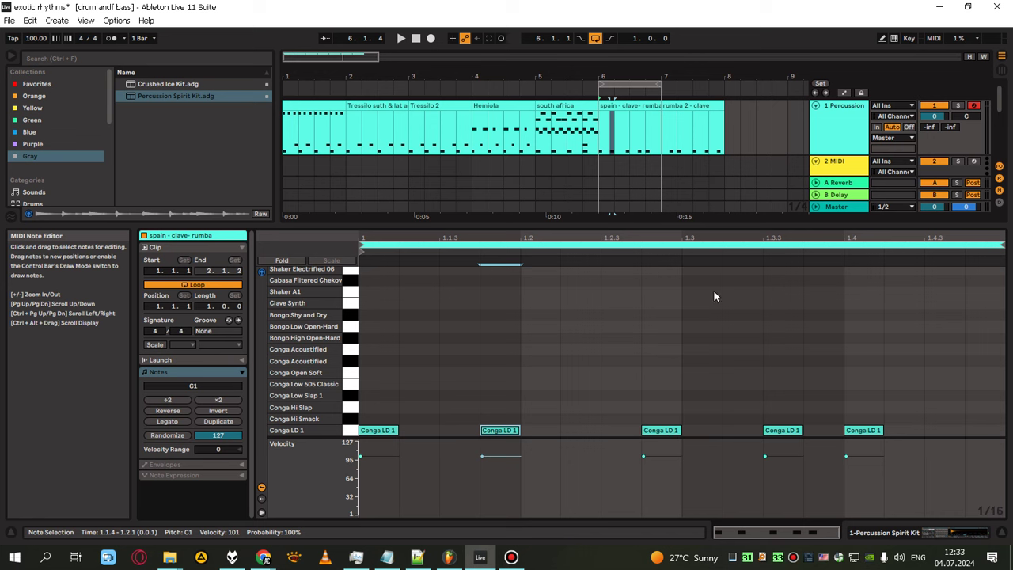
click(663, 433)
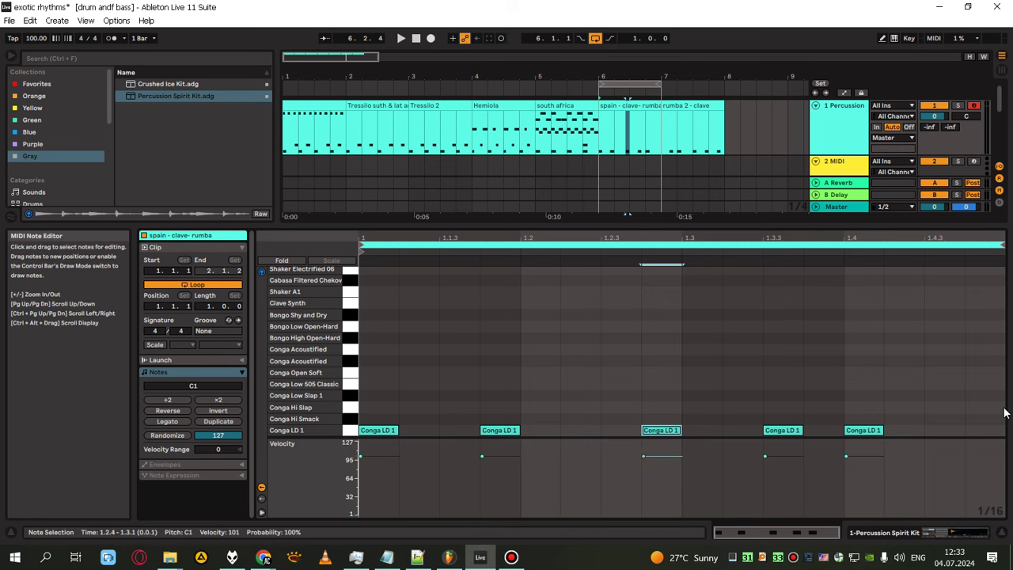
key(space)
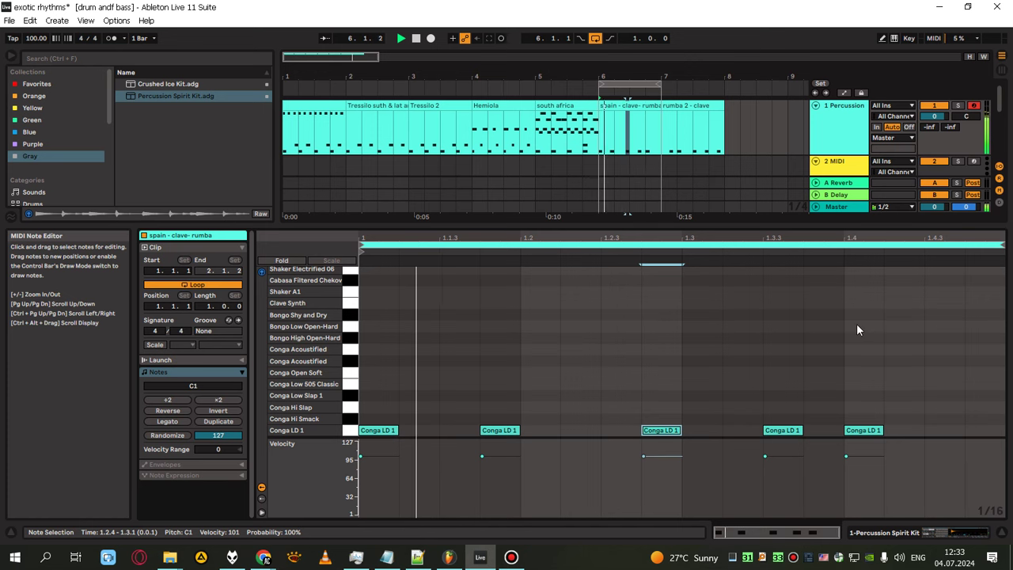
key(space)
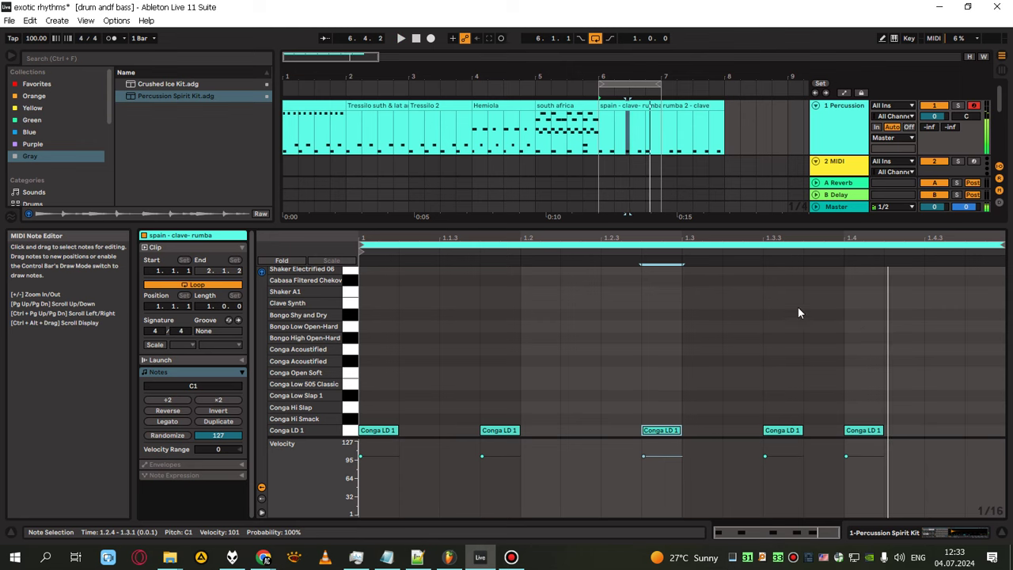
Switch to FL Studio and play Pattern 4 and Pattern 5 of the other exotic rythms project
mouse_move(450, 560)
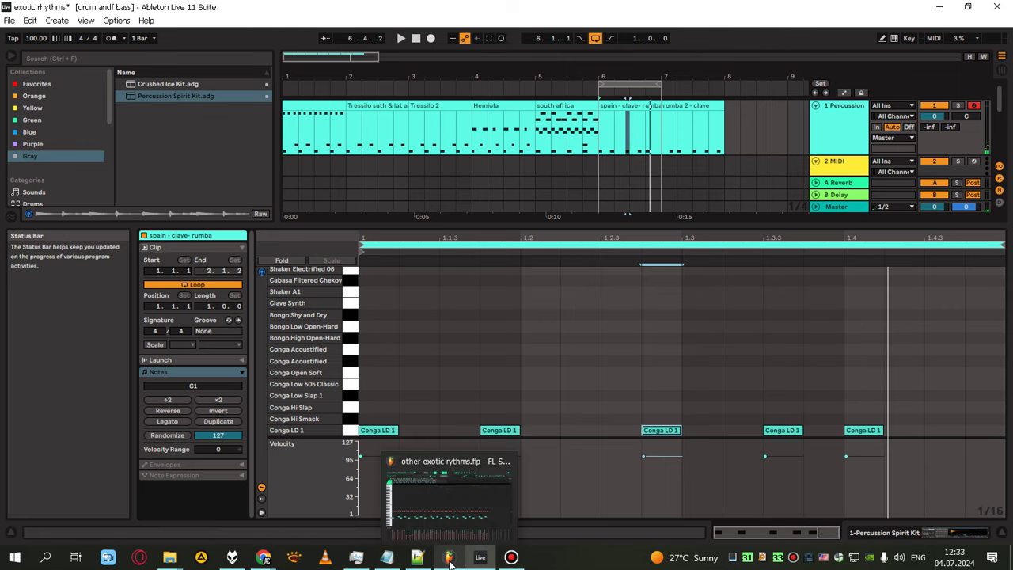
click(451, 559)
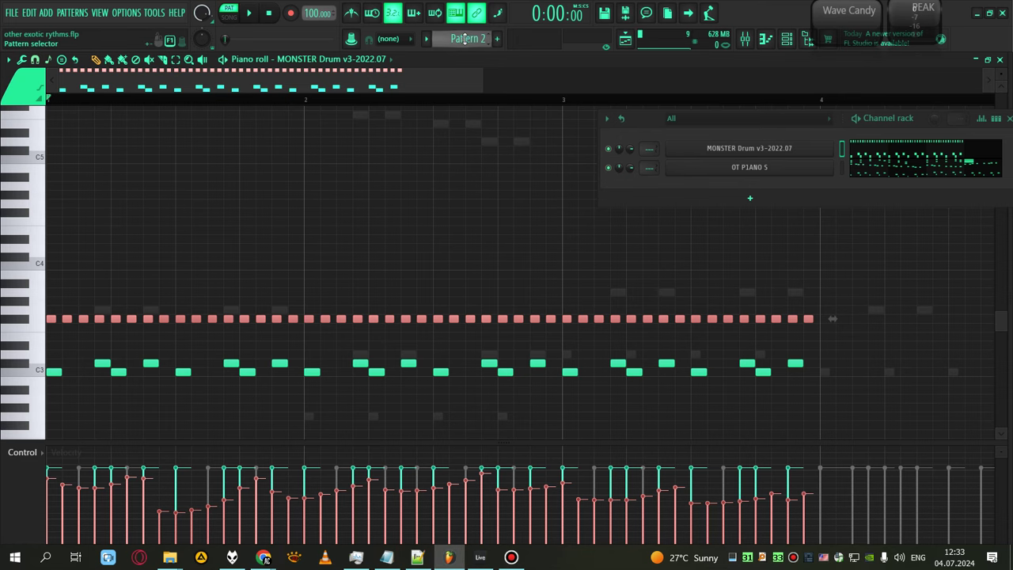
scroll(465, 39, down, 2)
key(space)
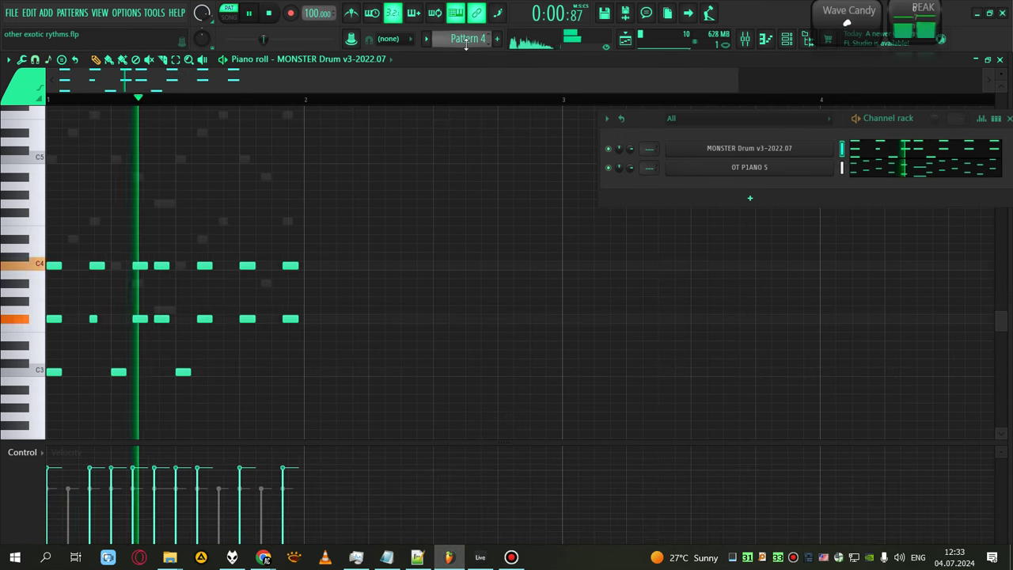
scroll(466, 41, down, 1)
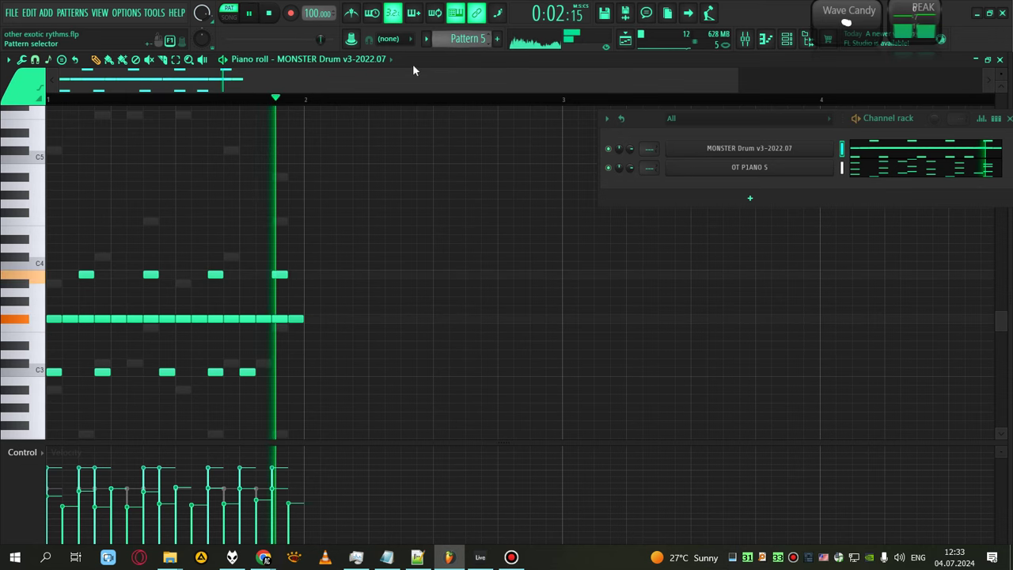
Stop Pattern 5, audition the MONSTER Drum v3-2022.07 sounds from the piano-roll keys, and examine its drum notes up close
click(391, 59)
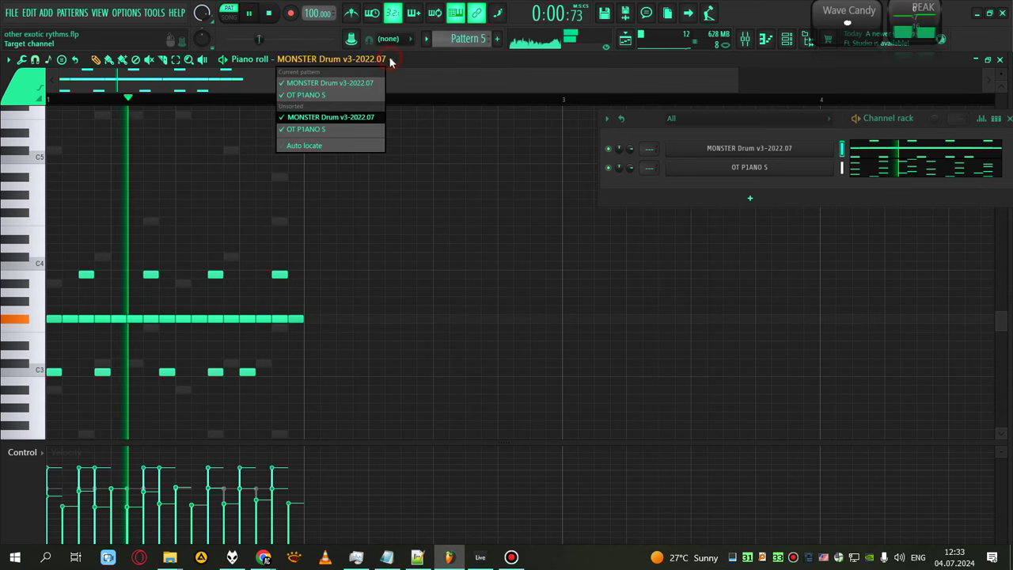
click(341, 117)
key(space)
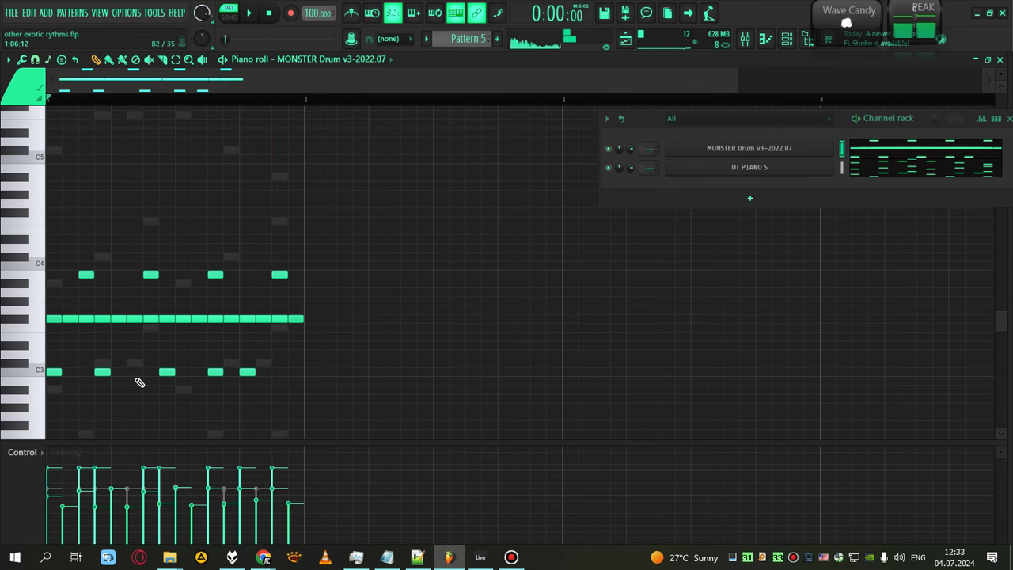
scroll(125, 322, down, 1)
click(36, 347)
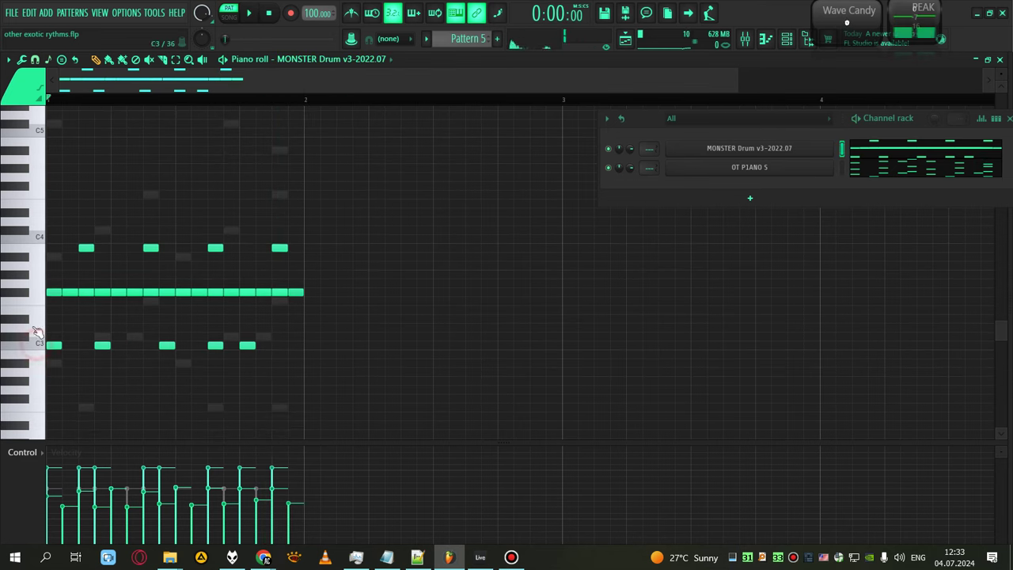
click(44, 255)
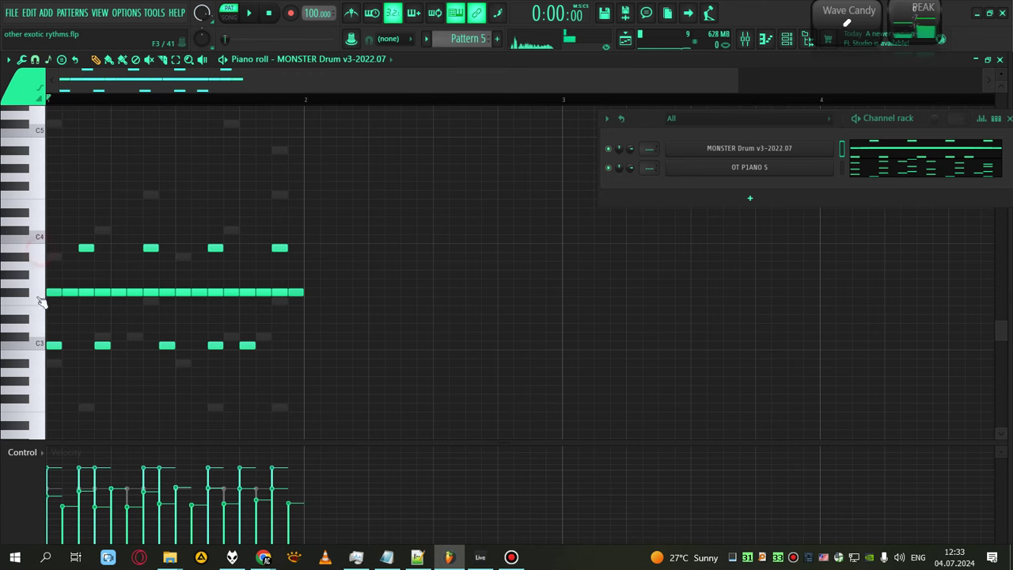
scroll(133, 303, up, 3)
drag(262, 76, 2, 74)
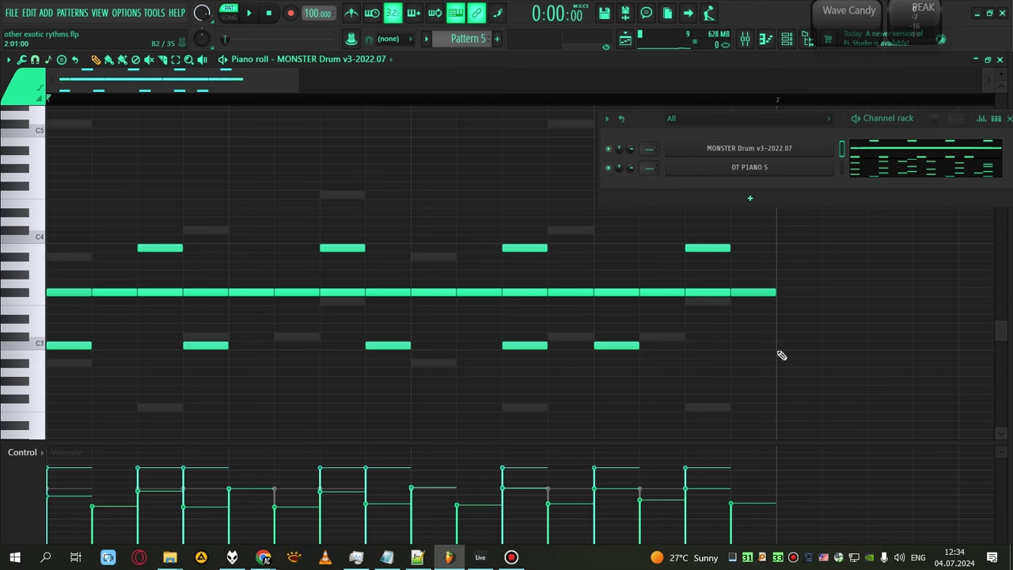
Show the OT P1ANO S notes of Pattern 5 in the piano roll and play the pattern
drag(656, 117, 581, 115)
click(805, 172)
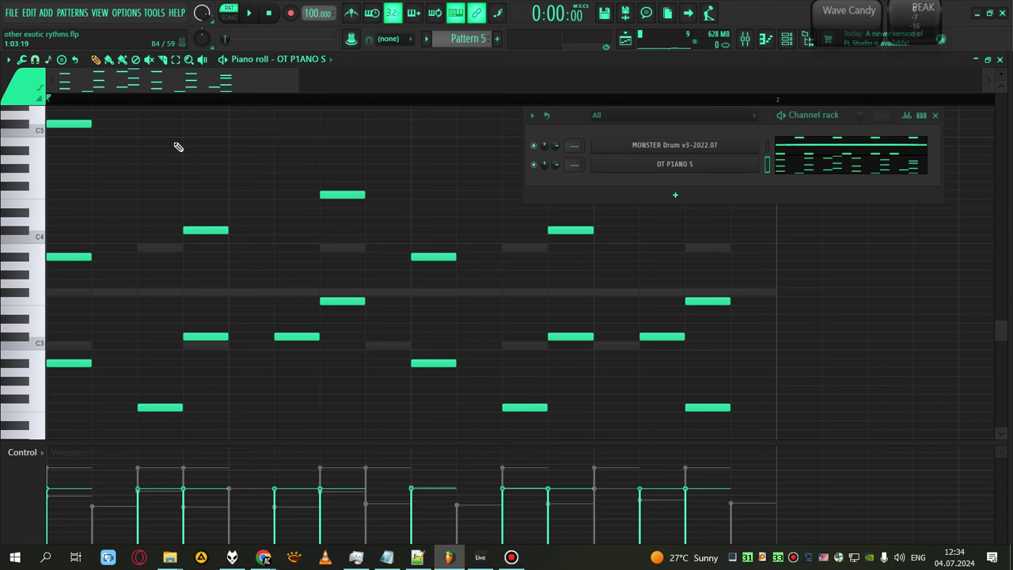
key(space)
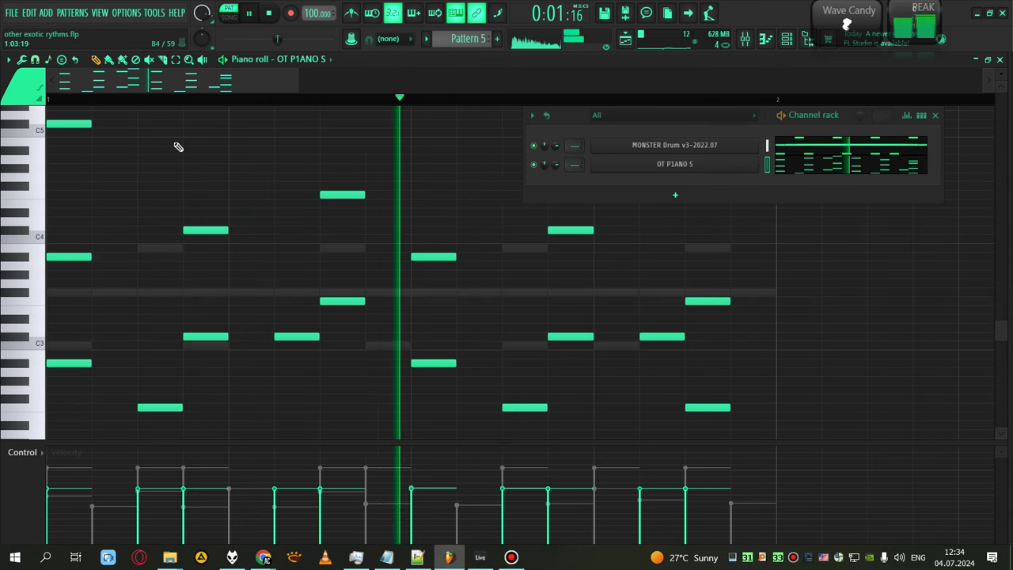
key(space)
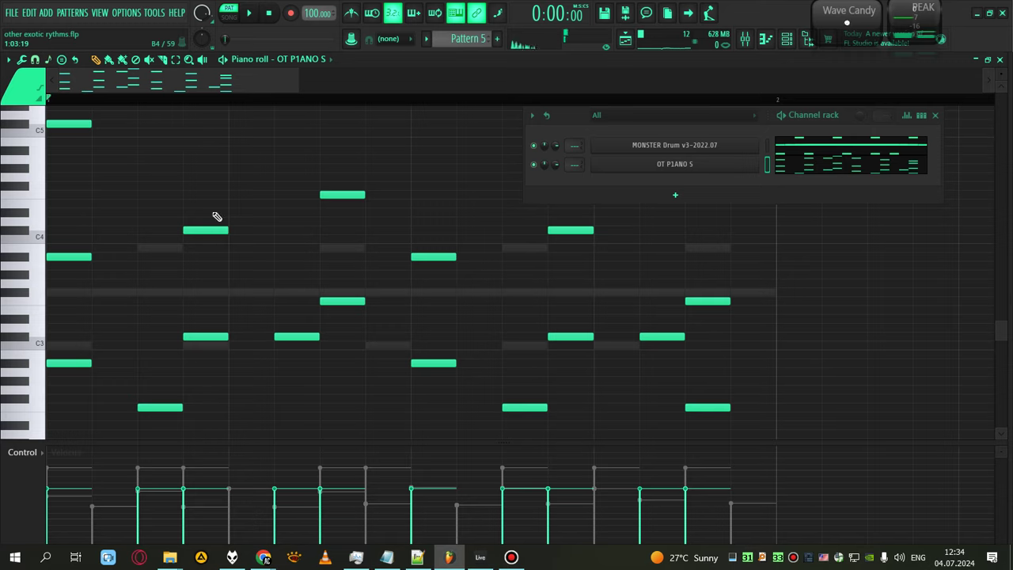
Switch back to Ableton Live, move the Conga LD 1 note at 1.4 up to Conga Hi Slap, and add a Conga Hi Slap note at 1.2
click(480, 558)
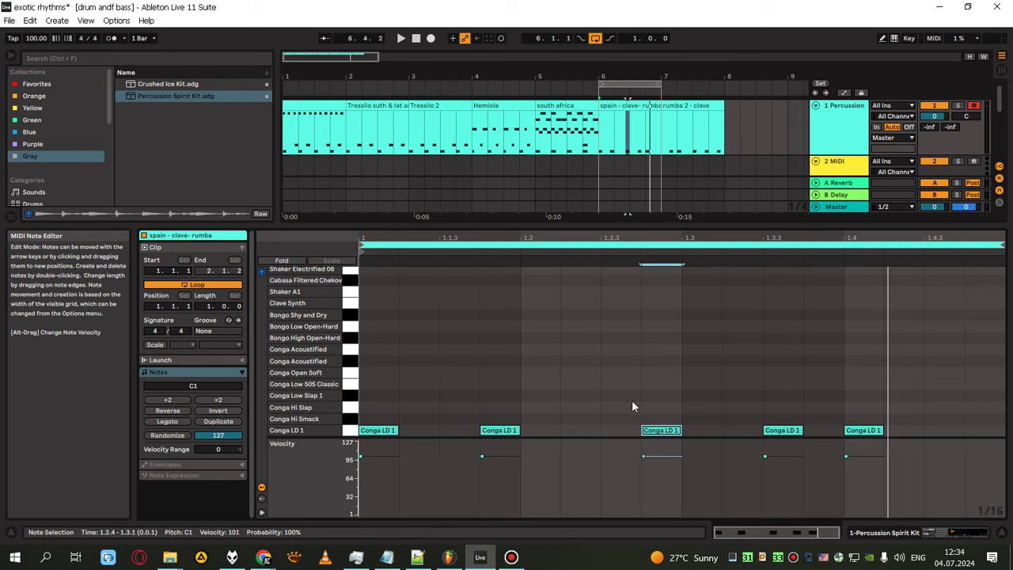
click(857, 430)
drag(857, 430, 864, 413)
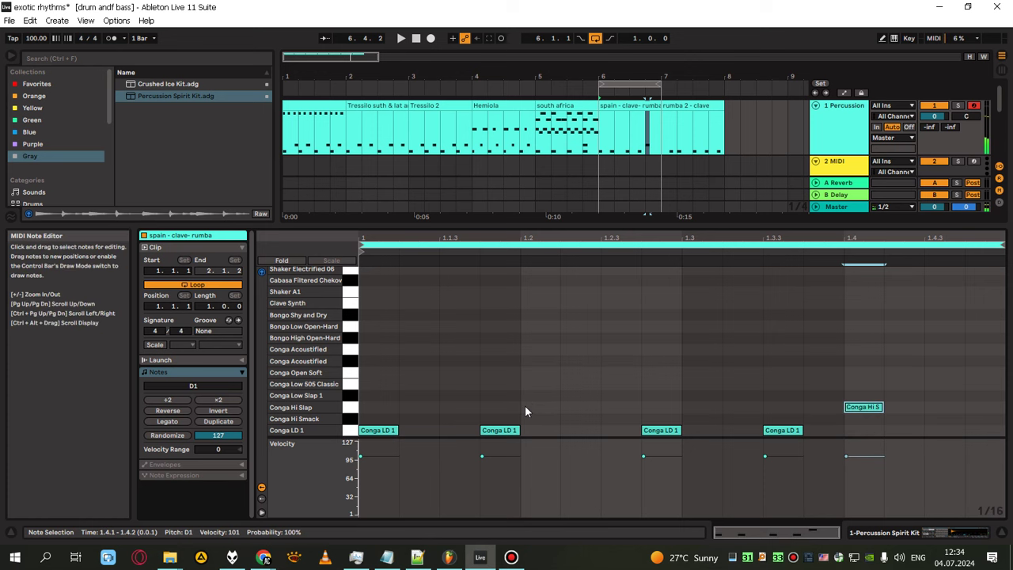
double_click(525, 407)
mouse_move(660, 564)
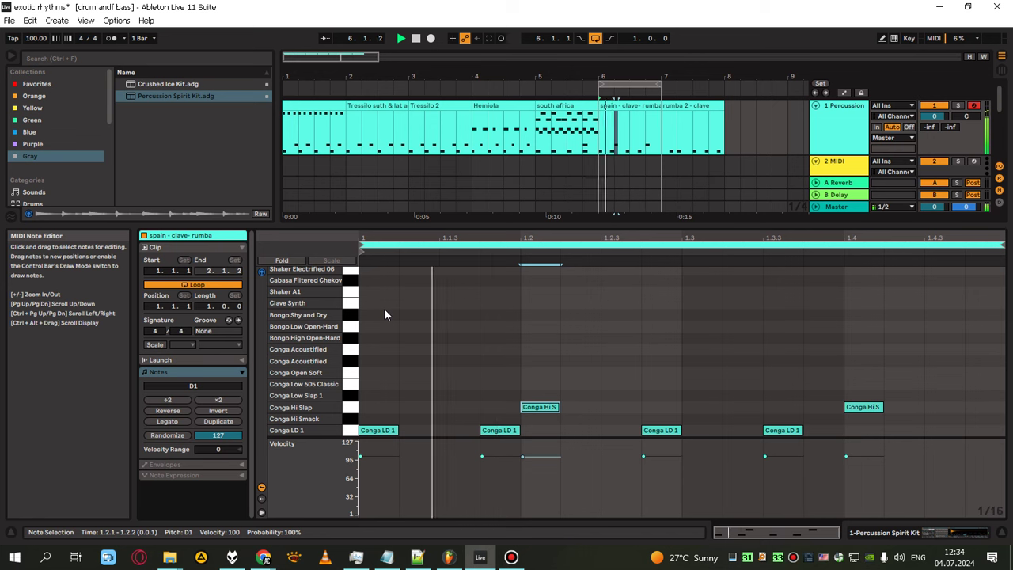
Fill beat 1 of the spain - clave- rumba clip with four 1/16 notes alternating between the two Conga Acoustified rows
double_click(367, 349)
double_click(401, 361)
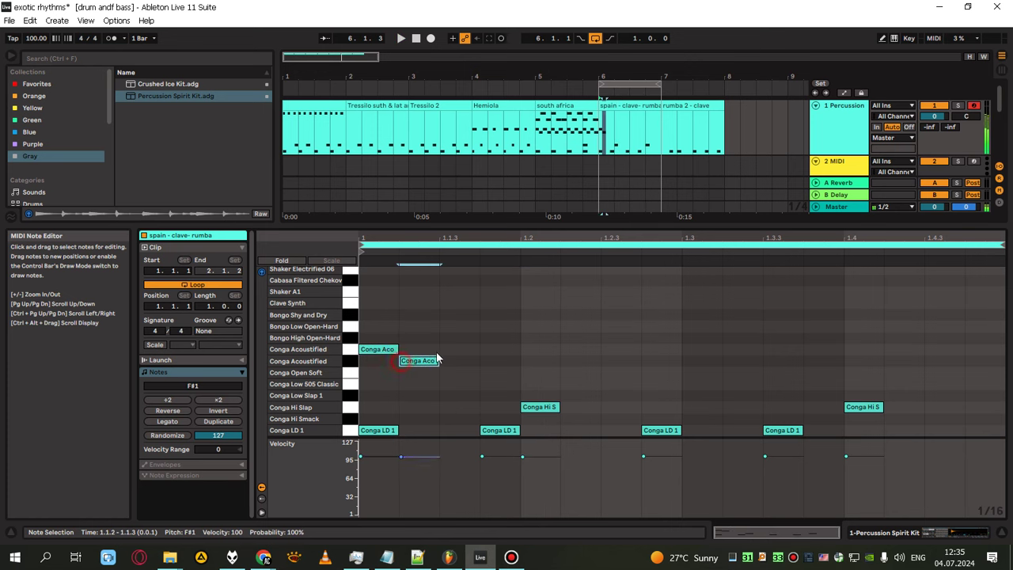
double_click(448, 349)
double_click(483, 361)
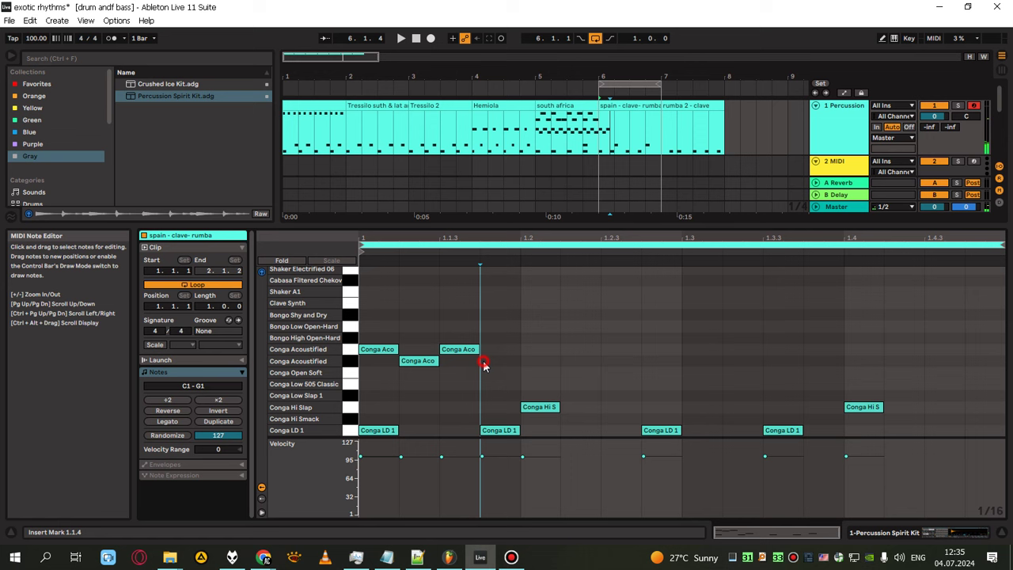
Duplicate the four-note Conga Acoustified pattern across the other three beats and play the clip from its start
drag(509, 323, 376, 354)
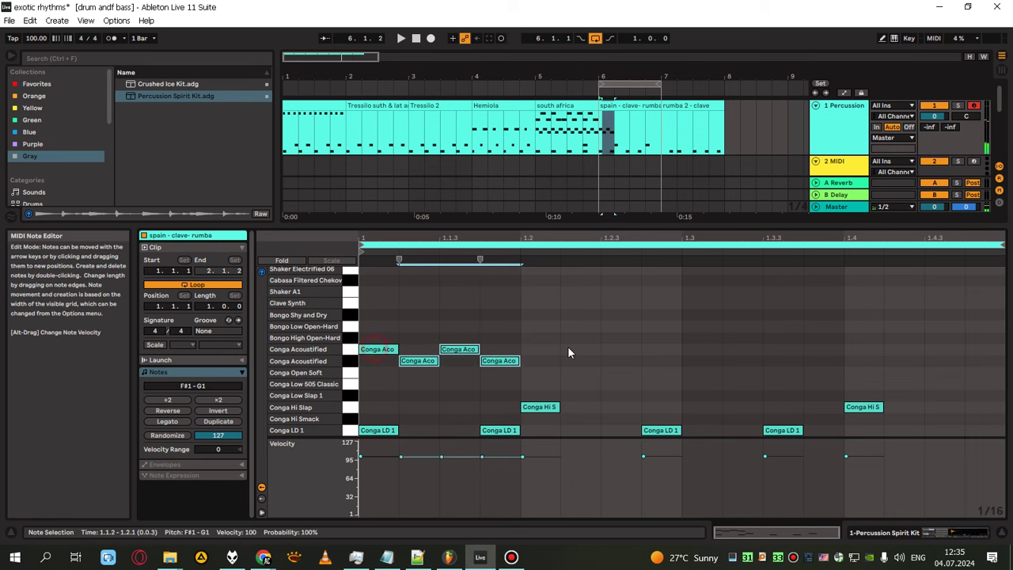
drag(528, 323, 845, 357)
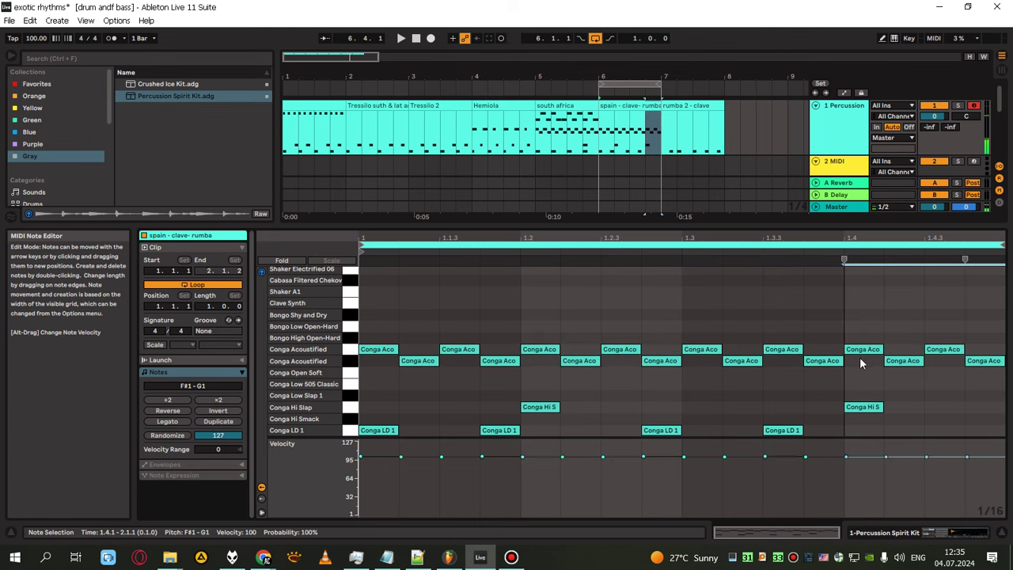
click(362, 265)
key(space)
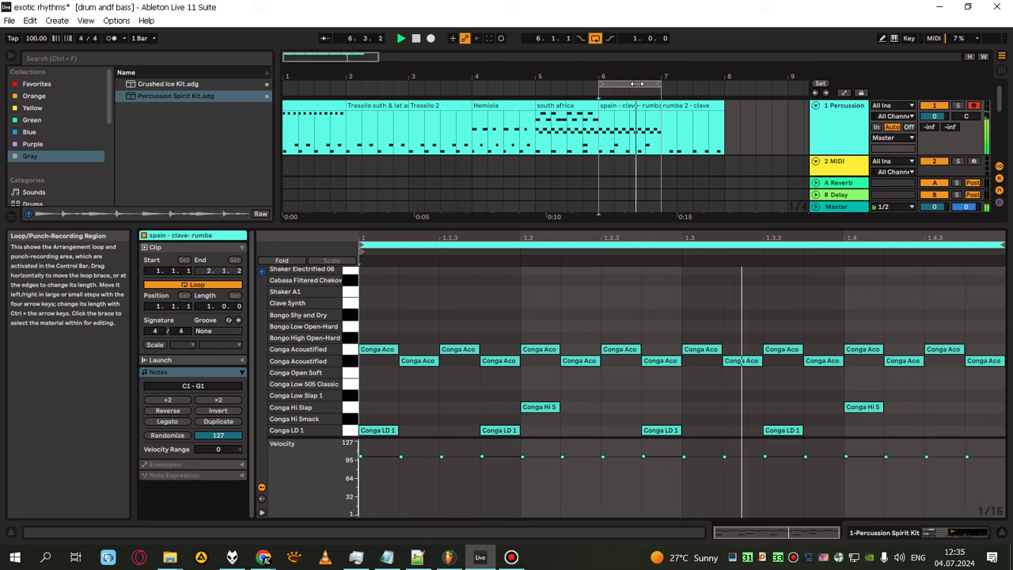
Compare the rhythms by looping the south africa clip at bar 5, return the loop to bar 6, and stop playback
drag(637, 84, 578, 85)
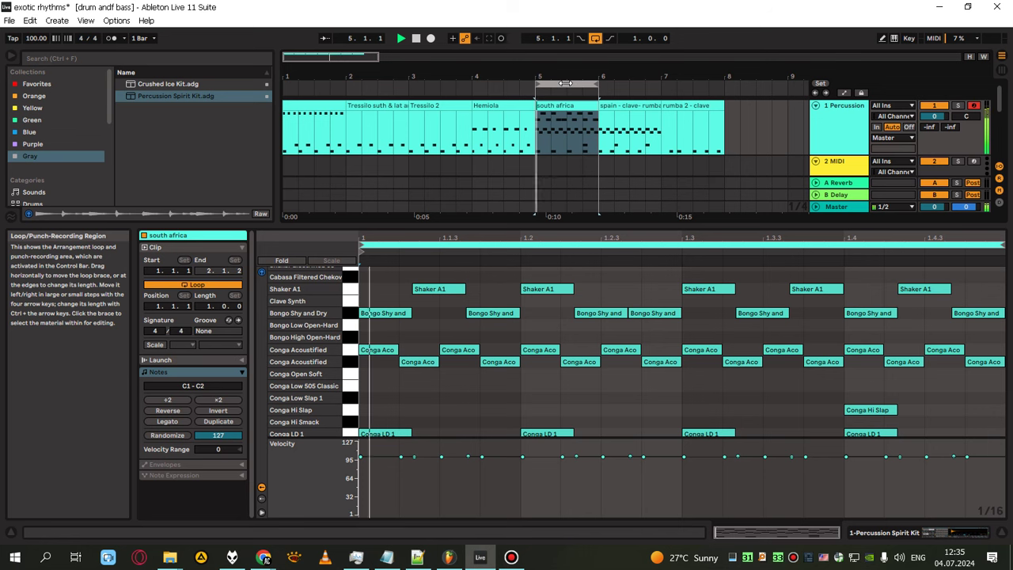
drag(564, 83, 636, 82)
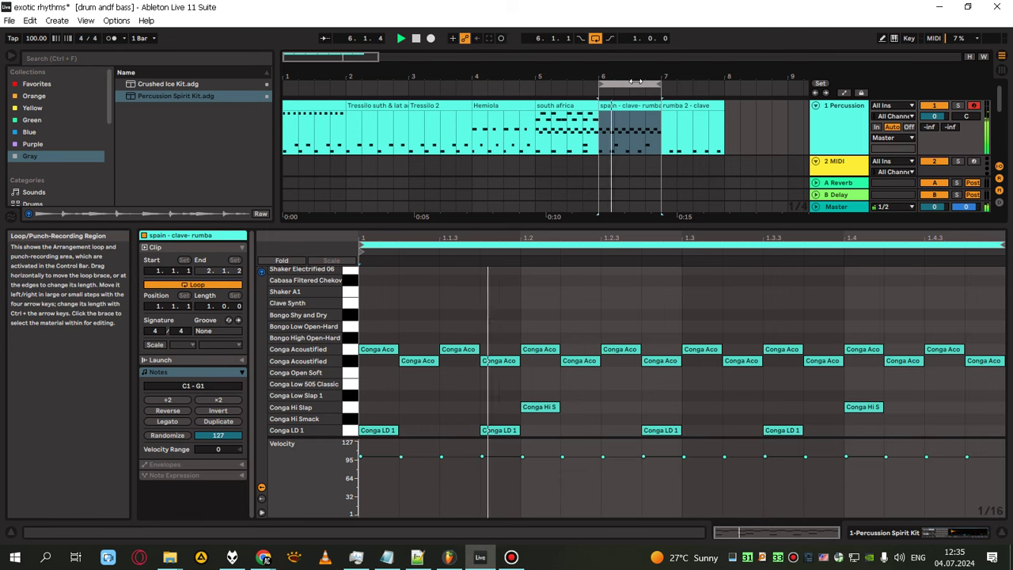
key(space)
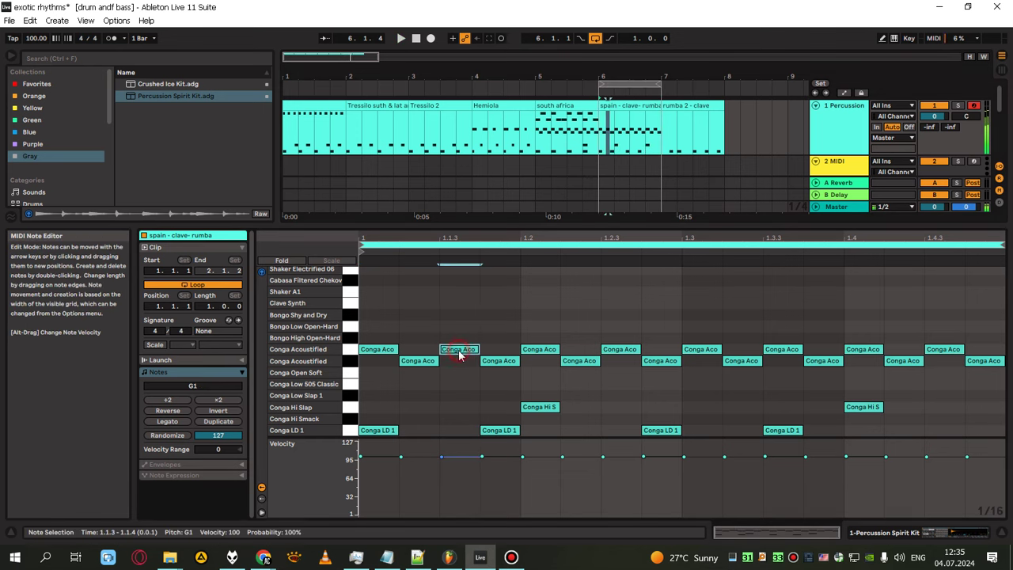
Delete the upper-row Conga Acoustified notes at 1.1.3, 1.2.3, 1.3.3 and 1.4.3 in the spain - clave- rumba clip and play it
double_click(458, 351)
double_click(630, 353)
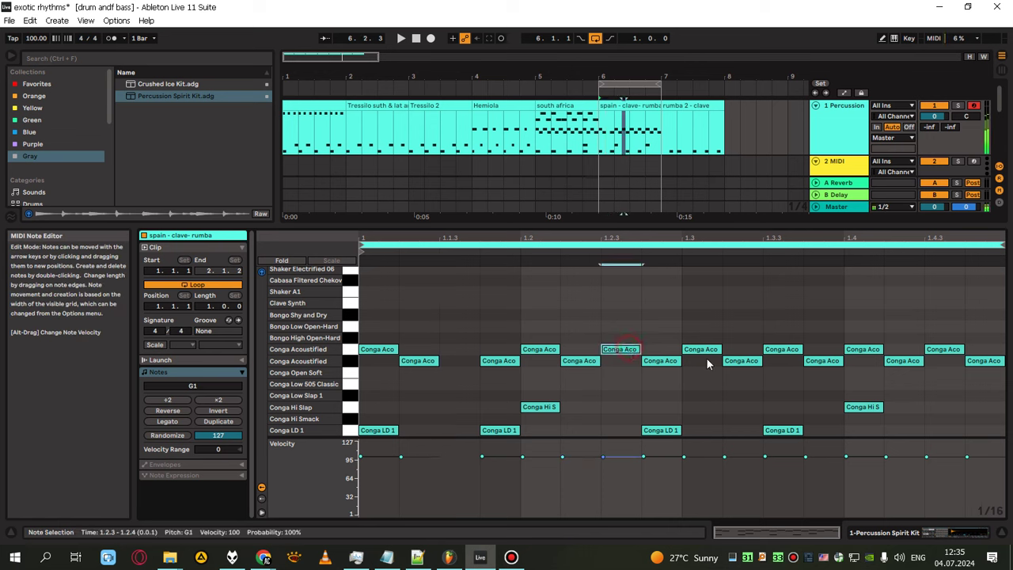
double_click(798, 352)
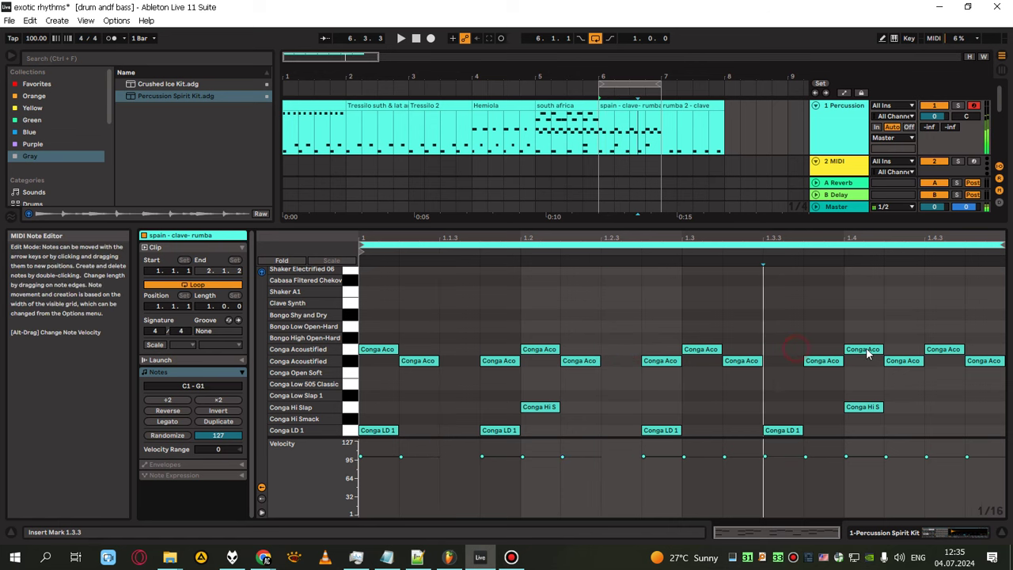
double_click(941, 352)
key(space)
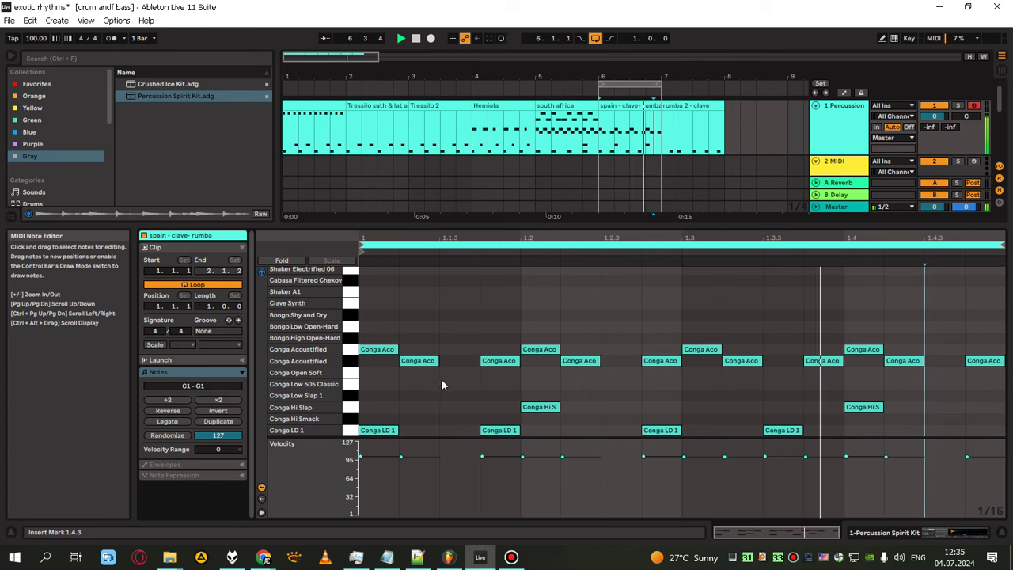
Stop playback and delete the lower-row Conga Acoustified notes at 1.1.4, 1.2.2, 1.3.2 and 1.4.2
click(424, 360)
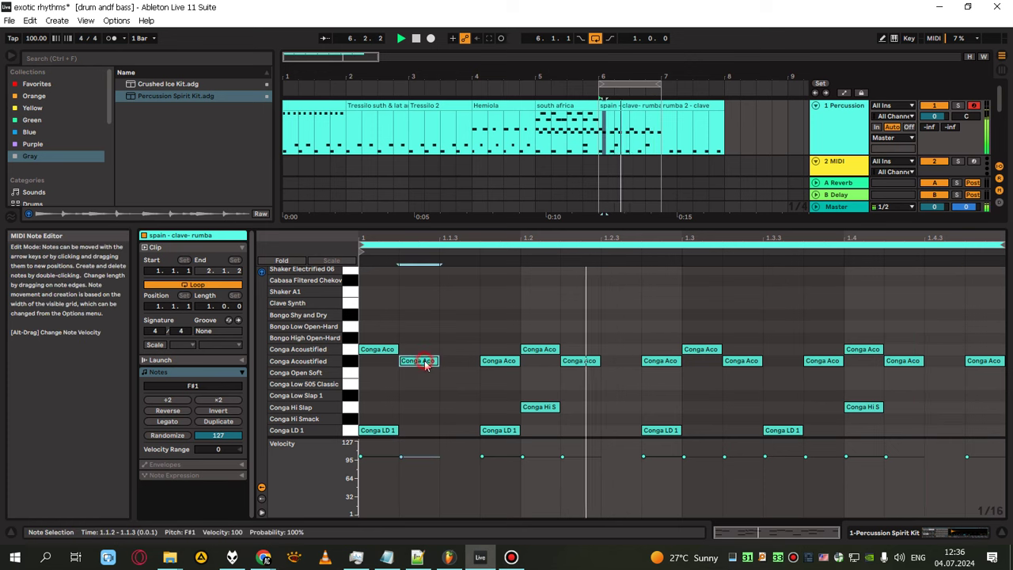
double_click(509, 365)
key(space)
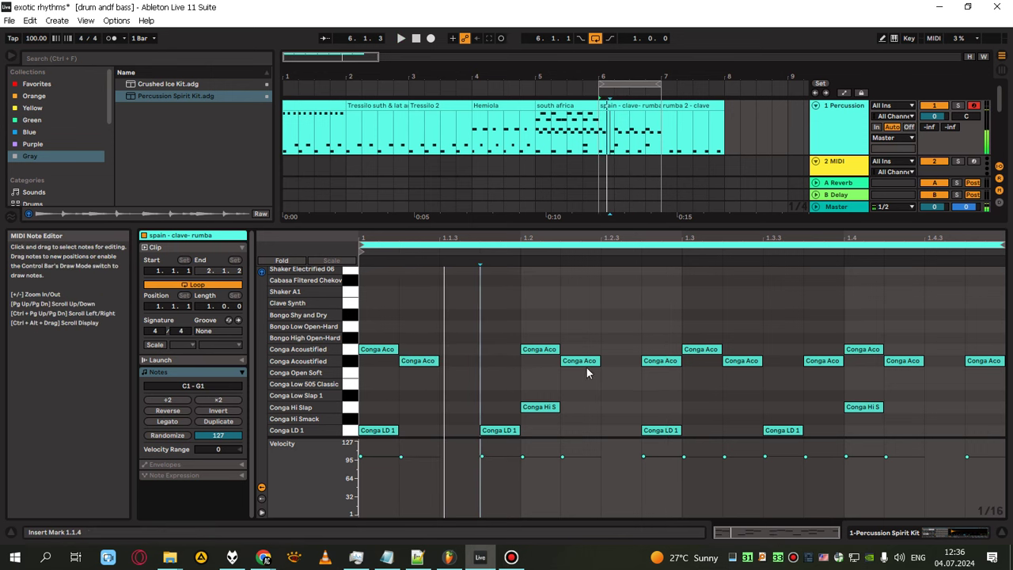
drag(588, 373, 910, 359)
double_click(897, 358)
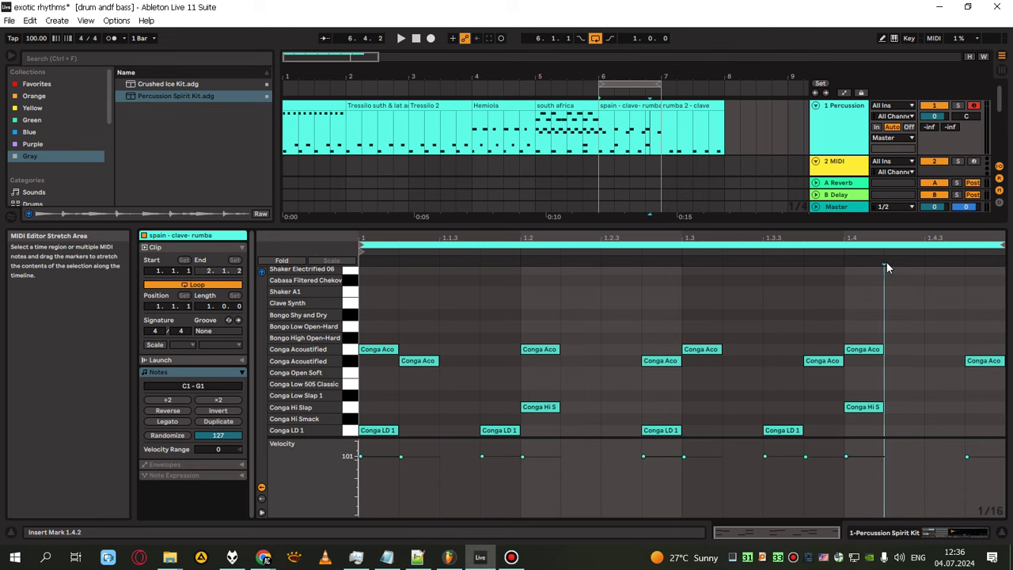
Return the playback start to 1.1.1 of the spain - clave- rumba clip, listen to the thinned pattern, and stop playback
drag(886, 262, 920, 269)
click(427, 264)
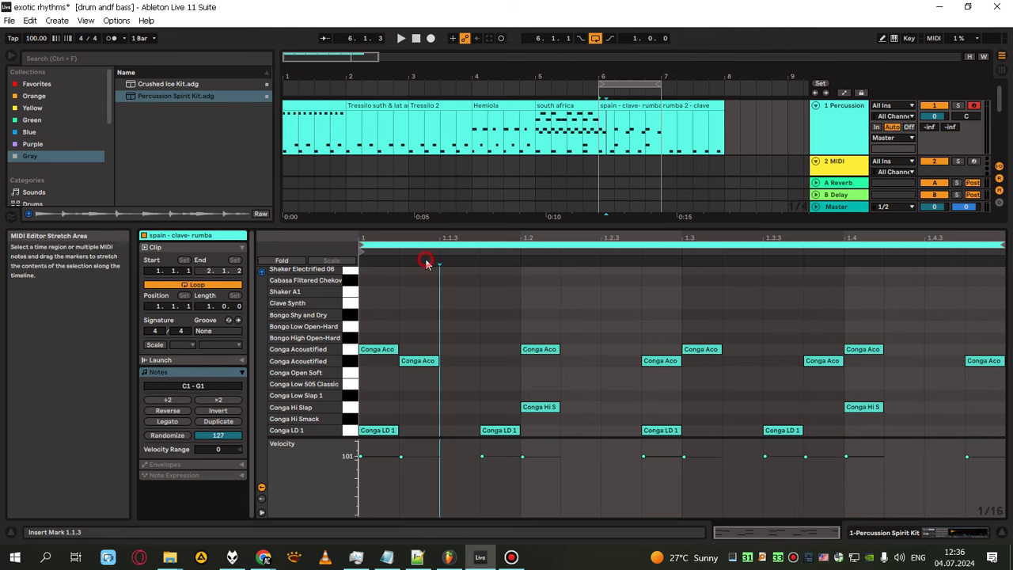
click(376, 264)
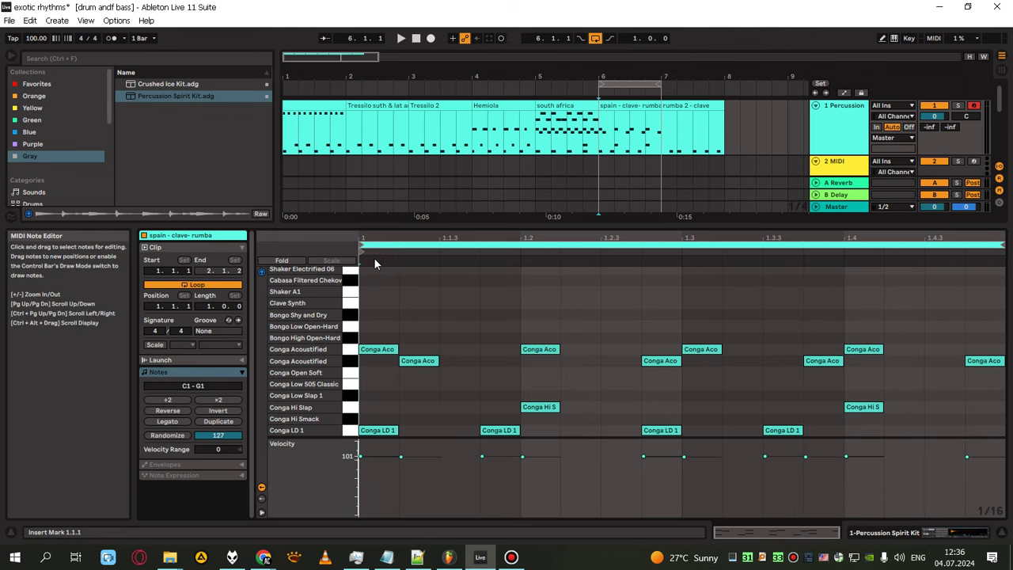
key(space)
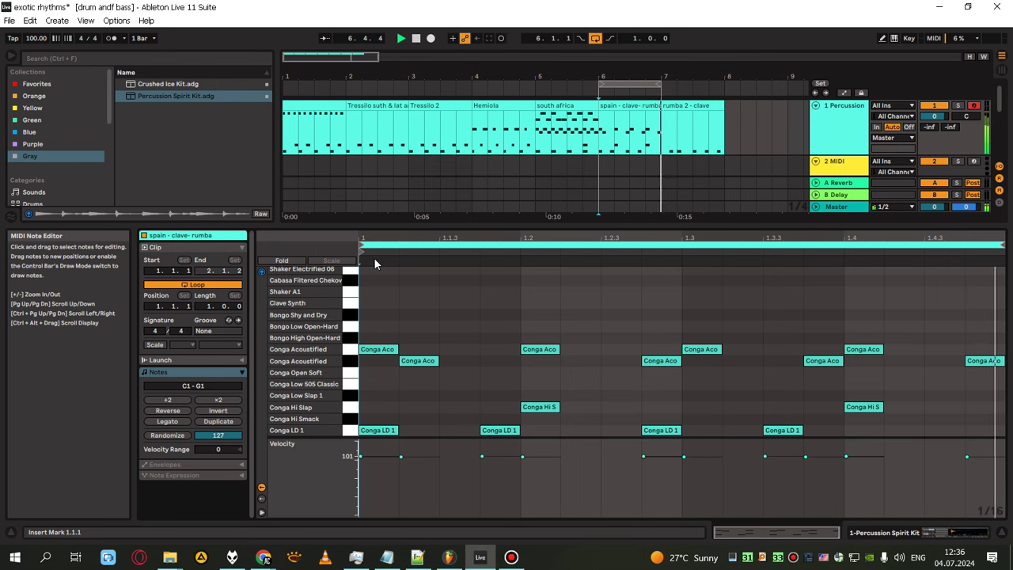
key(space)
Load Crushed Ice Kit.adg on the percussion track, start playback, and reopen the spain - clave- rumba clip
click(189, 83)
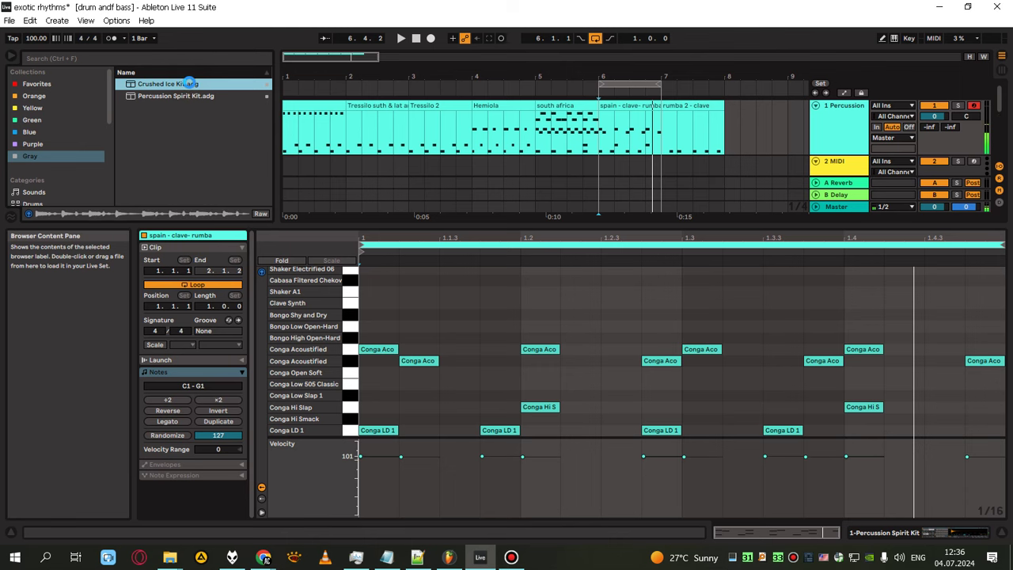
double_click(189, 83)
key(space)
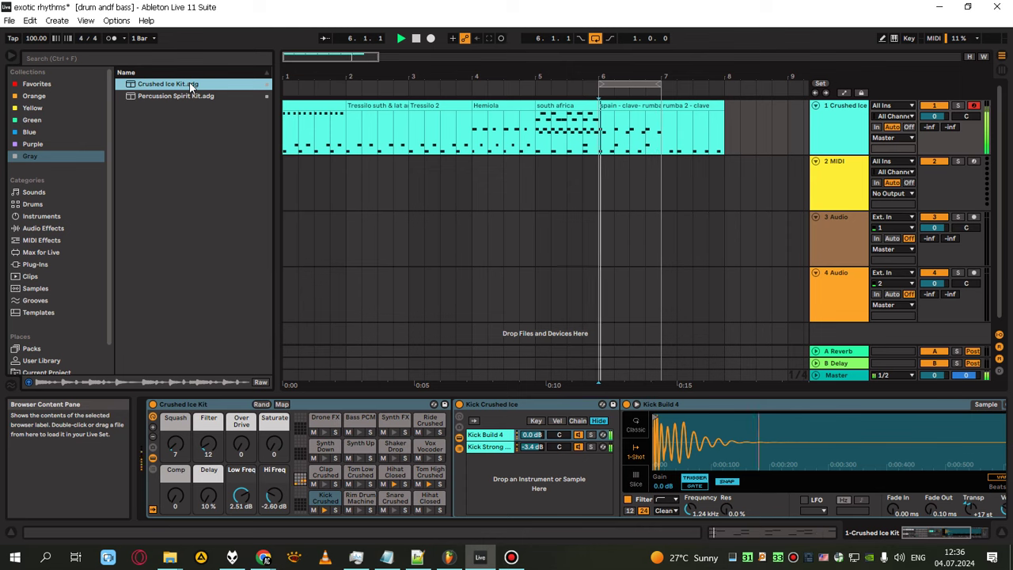
double_click(638, 104)
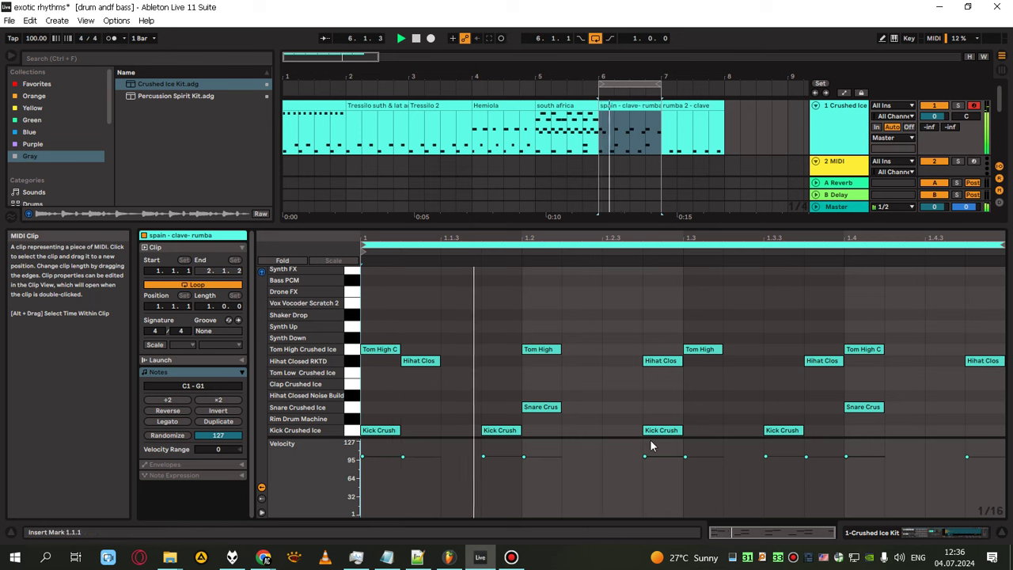
Rearrange the Snare Crushed Ice notes to 1.1.3, 1.2.2, 1.3 and 1.4.2, and add a Kick Crushed Ice note at 1.4
double_click(448, 408)
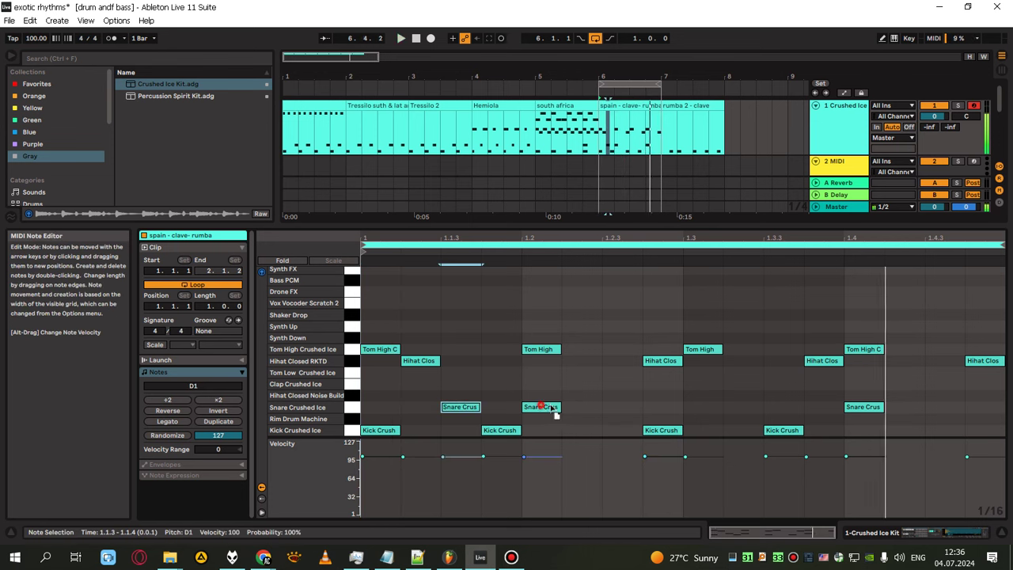
key(space)
double_click(582, 407)
double_click(691, 407)
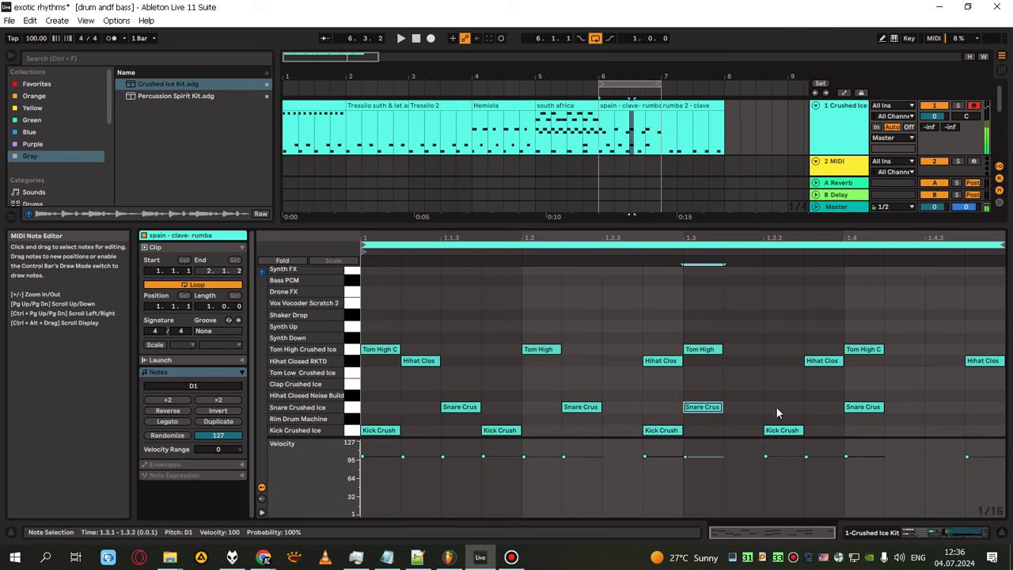
double_click(887, 407)
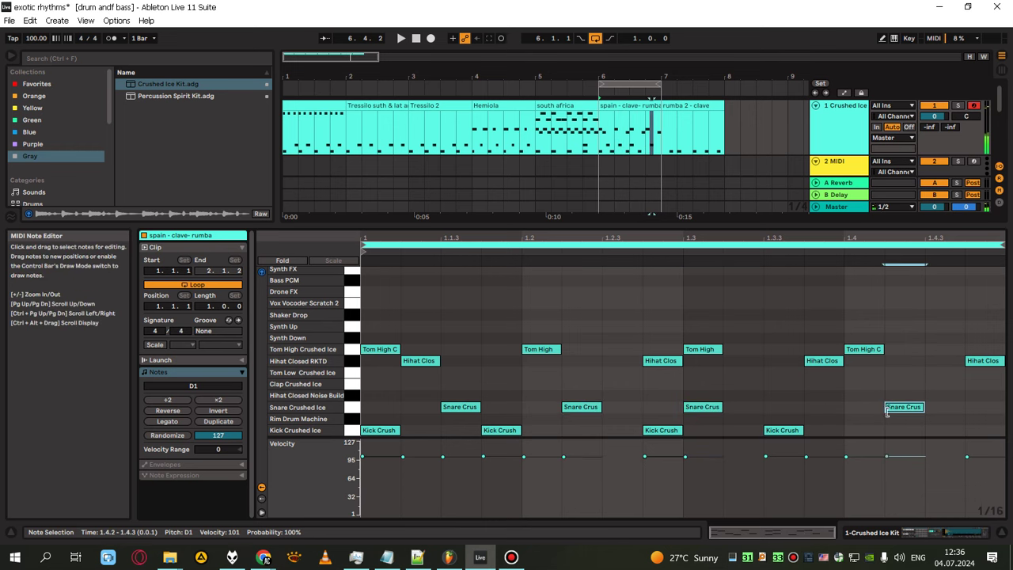
double_click(848, 432)
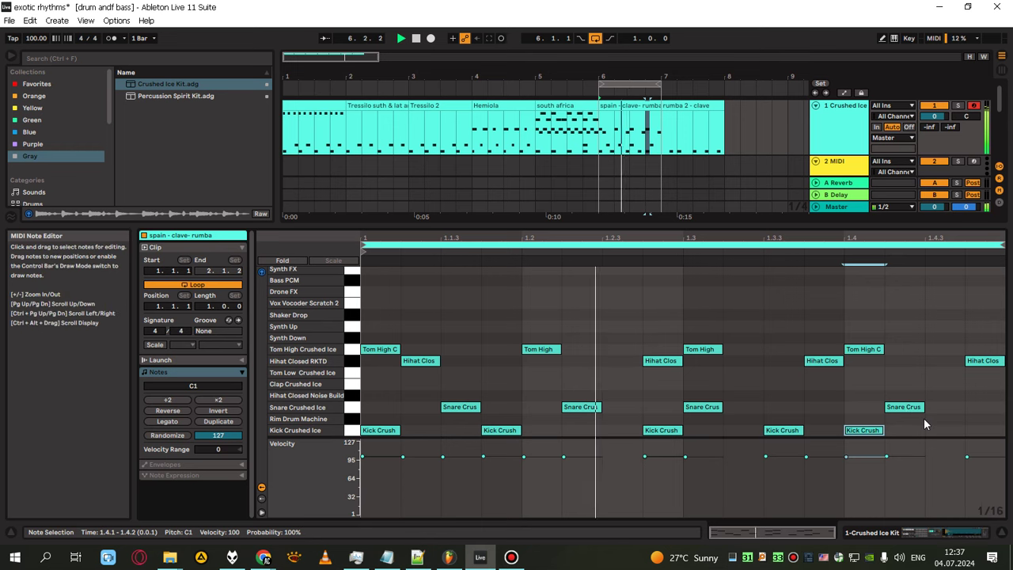
Load Percussion Spirit Kit.adg back onto the track and reopen the spain - clave- rumba clip
key(space)
click(211, 96)
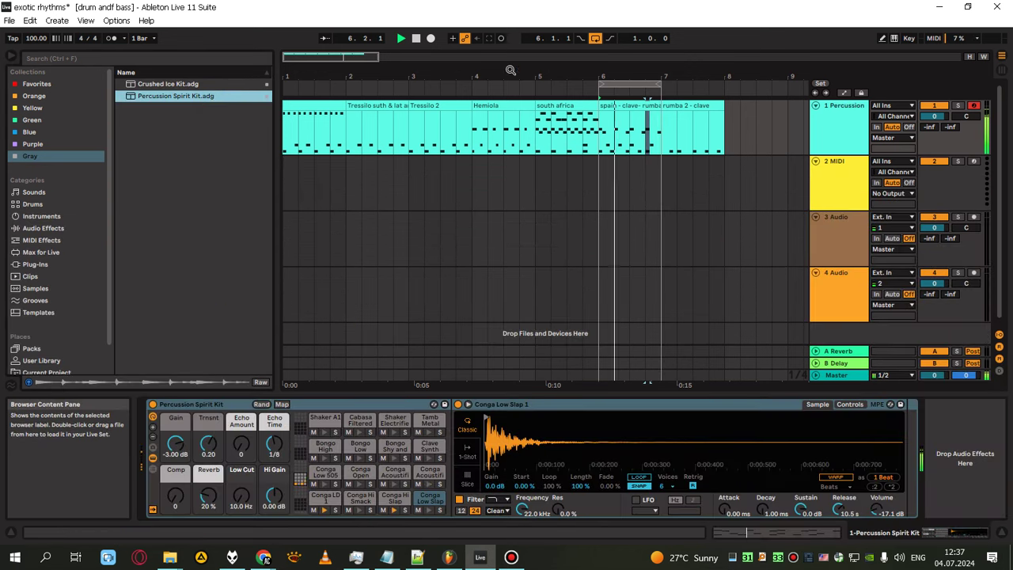
double_click(616, 110)
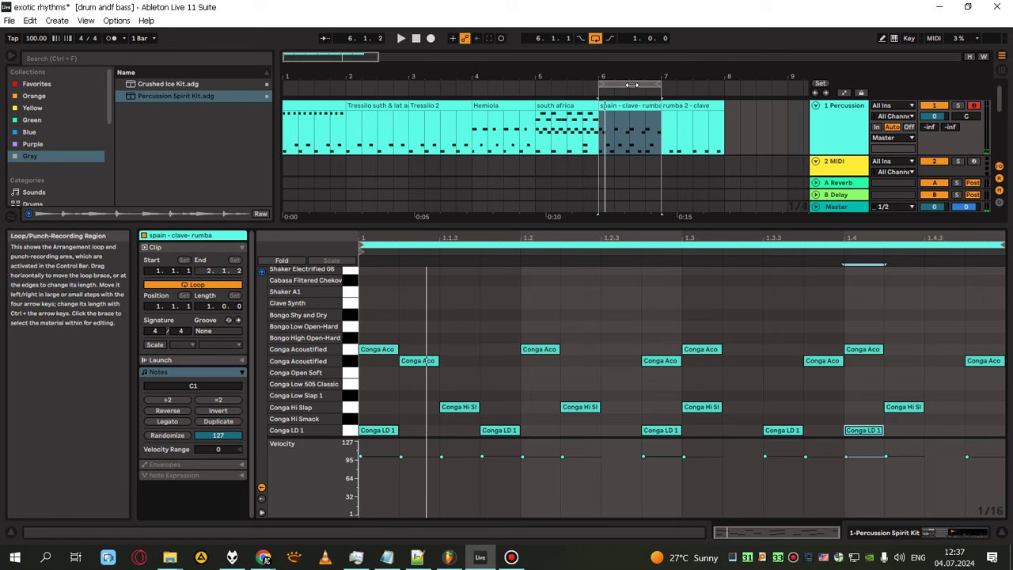
Move the arrangement loop to bar 7 and play the rumba 2 - clave clip
drag(630, 84, 694, 85)
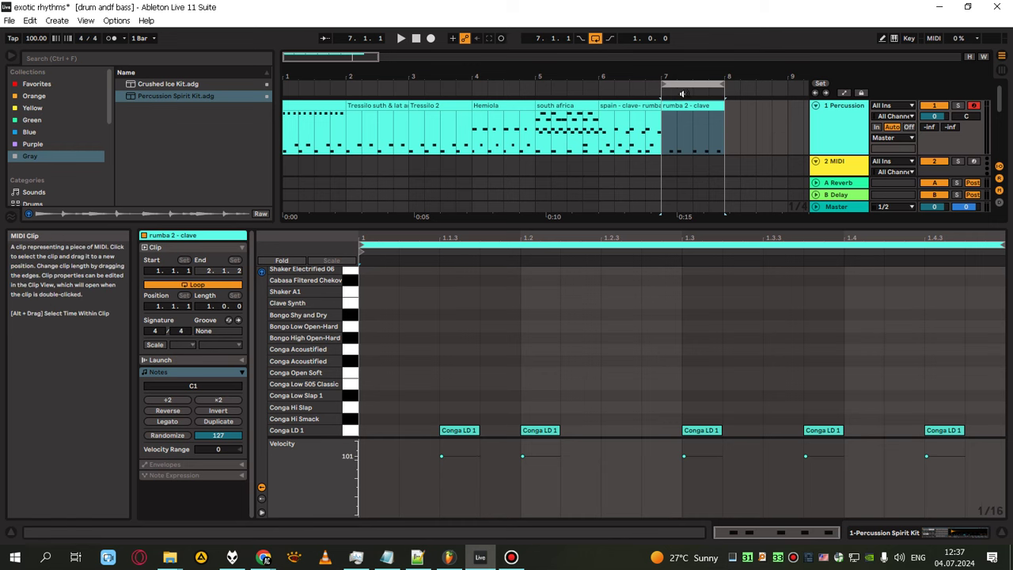
drag(685, 82, 623, 81)
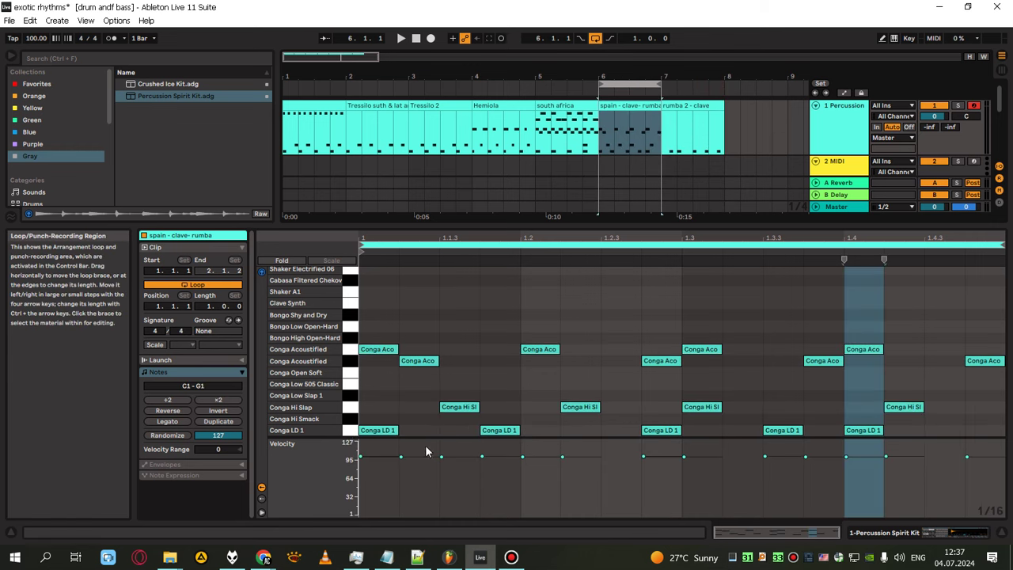
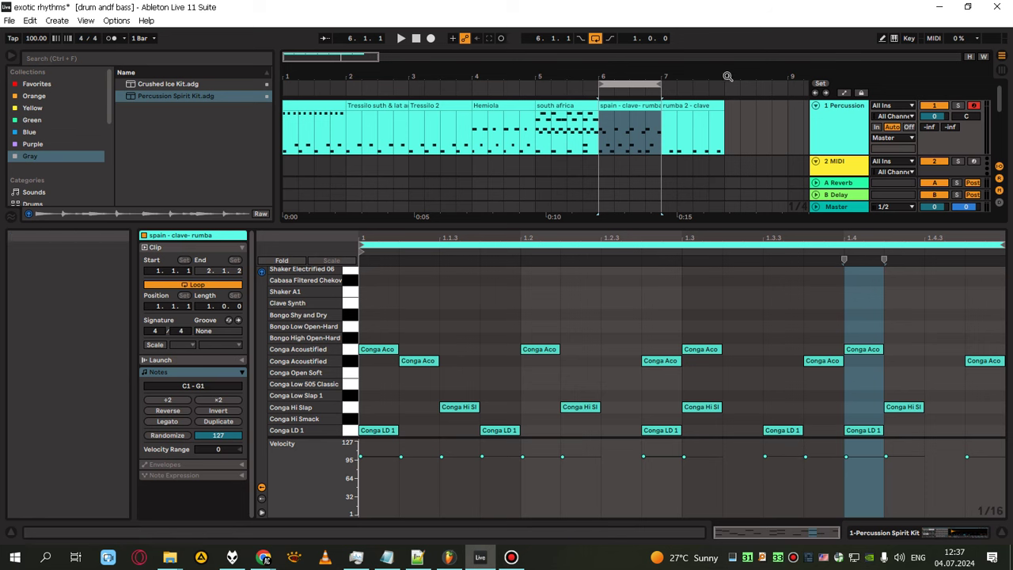
drag(628, 83, 695, 80)
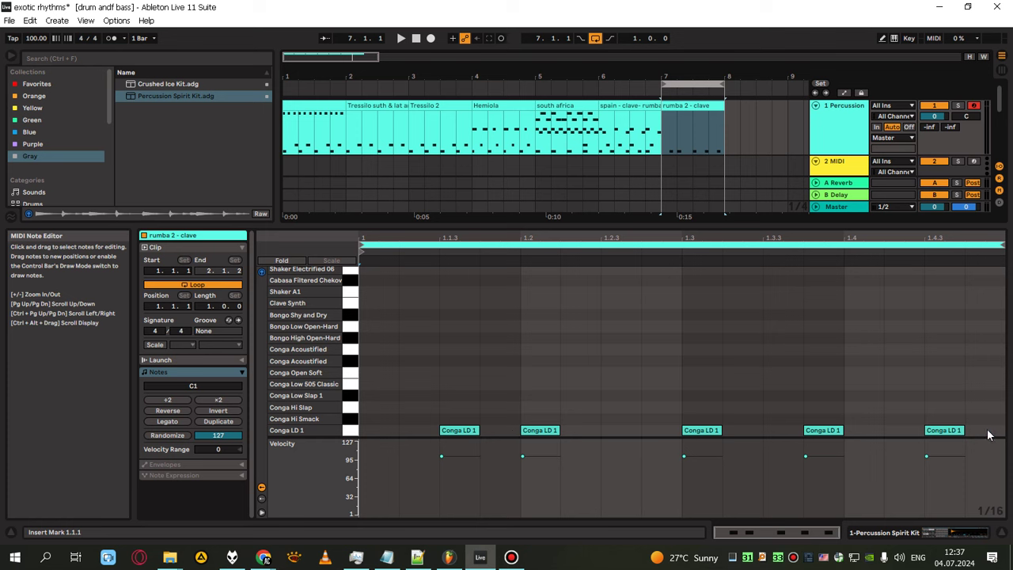
key(space)
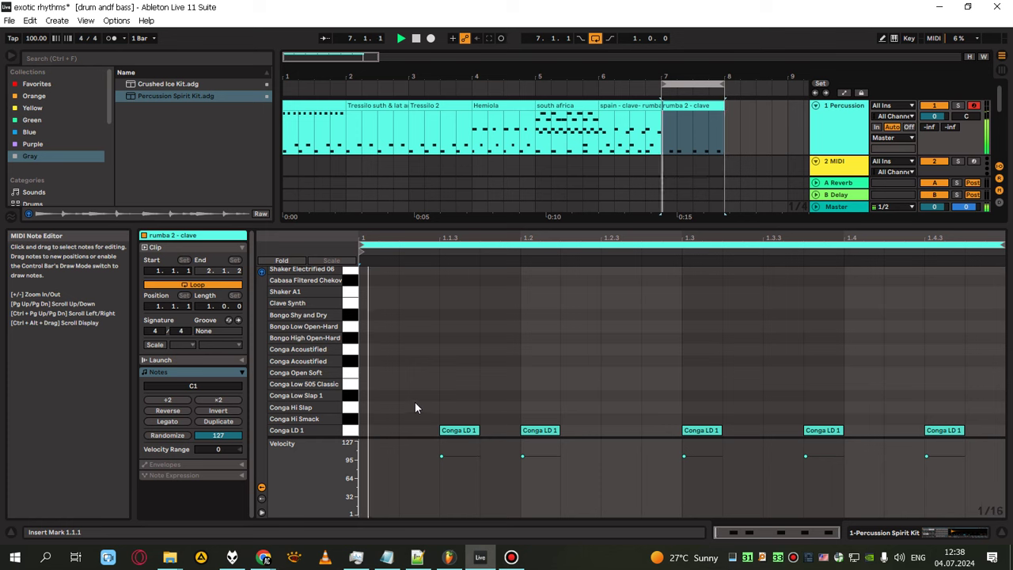
Add an upper-row Conga Acoustified note at 1.1 and a Conga Open Soft note at 1.1.3 in the rumba 2 - clave clip
double_click(369, 349)
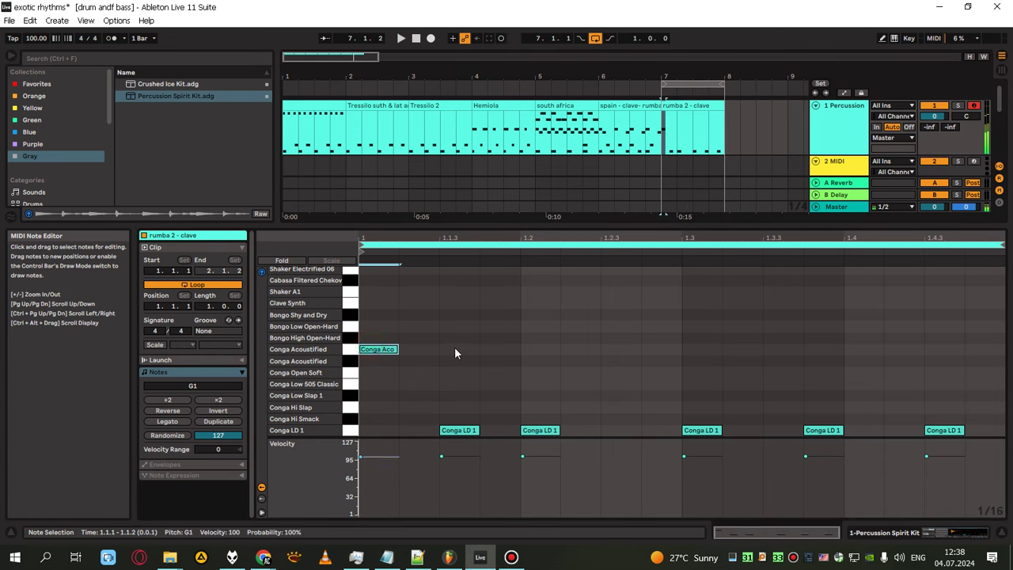
double_click(455, 349)
drag(455, 349, 455, 375)
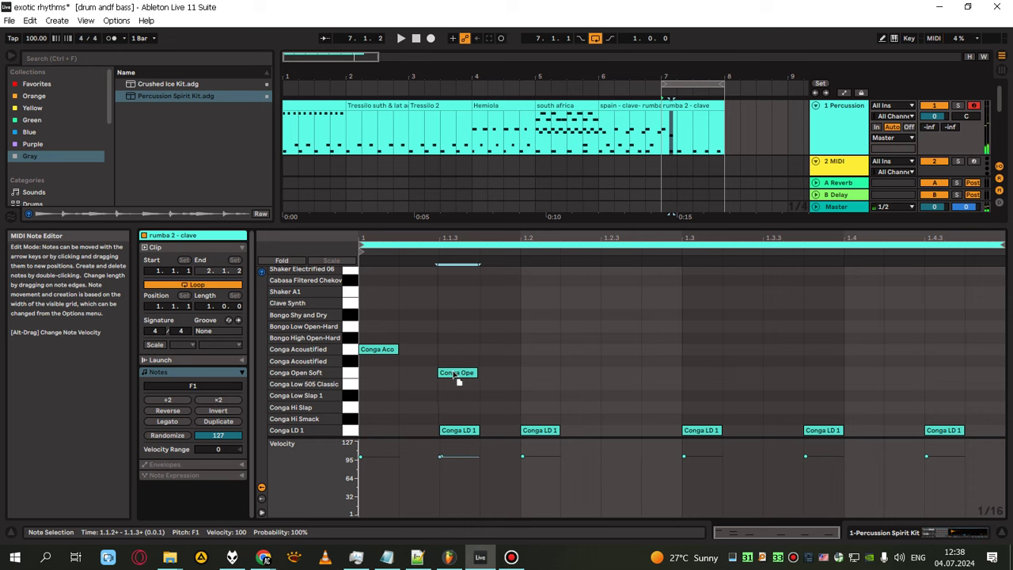
click(465, 374)
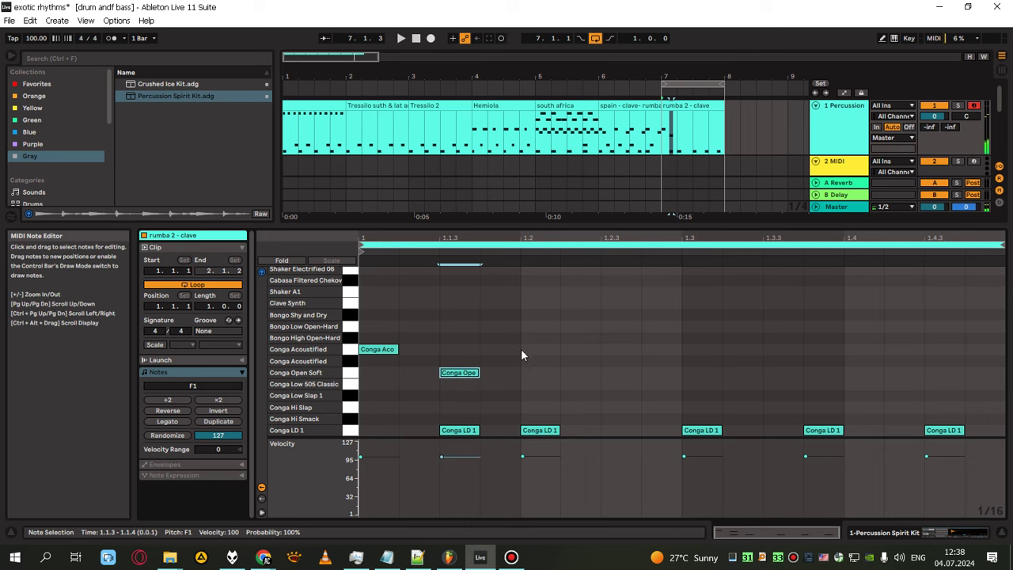
Add Conga Acoustified notes at 1.2, 1.3 and 1.4 and Conga Open Soft notes at 1.2.3, 1.3.3 and 1.4.3, and preview the clip
click(523, 349)
double_click(525, 351)
double_click(611, 374)
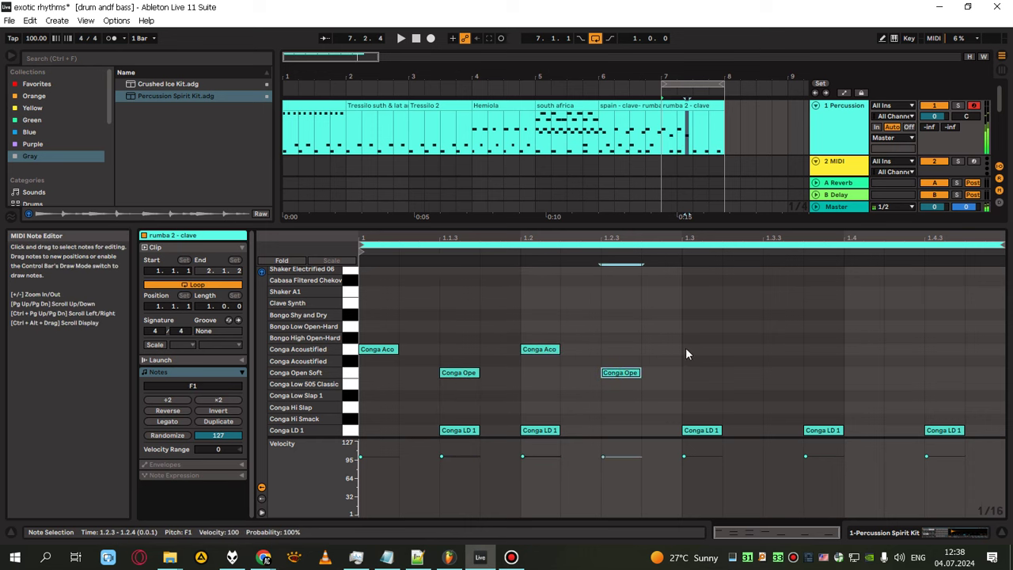
double_click(685, 349)
double_click(768, 373)
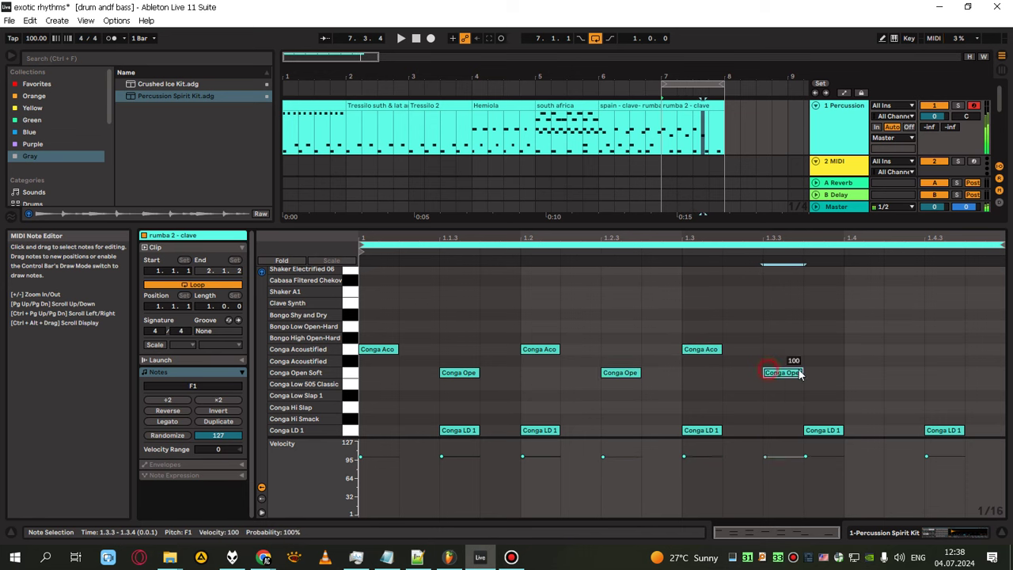
double_click(847, 349)
double_click(934, 373)
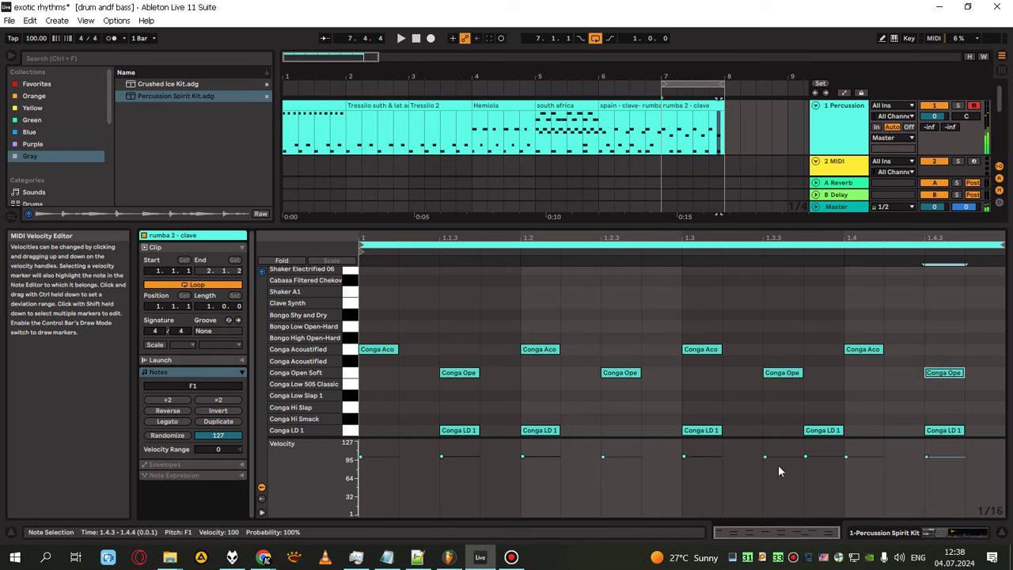
key(space)
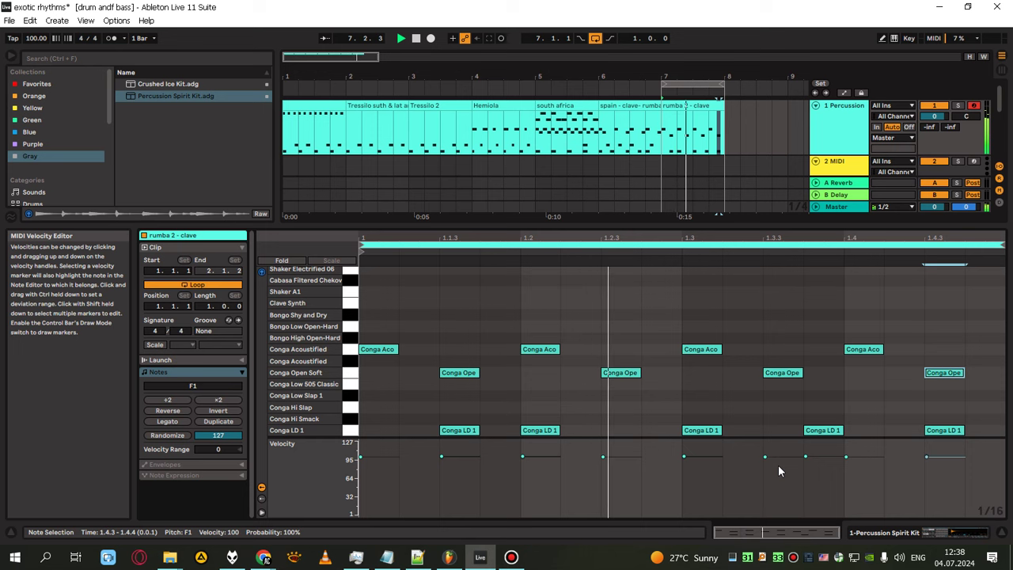
key(space)
Shift the Conga Open Soft notes to 1.1.2, 1.2.4, 1.3.2 and 1.4.4, and preview the syncopated rumba 2 - clave pattern
drag(451, 378, 412, 380)
double_click(625, 377)
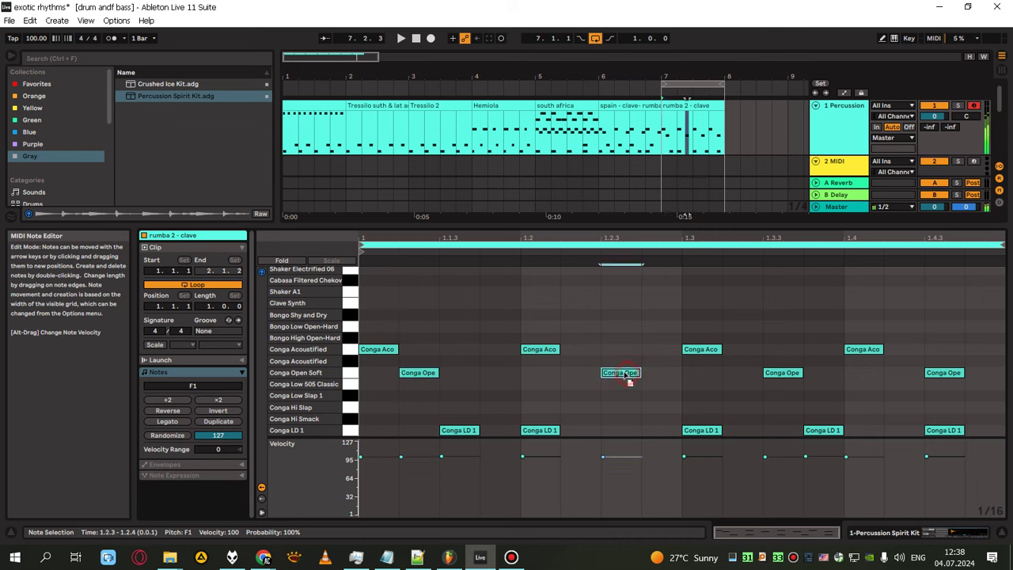
drag(641, 375, 667, 377)
drag(791, 373, 756, 378)
double_click(977, 373)
key(space)
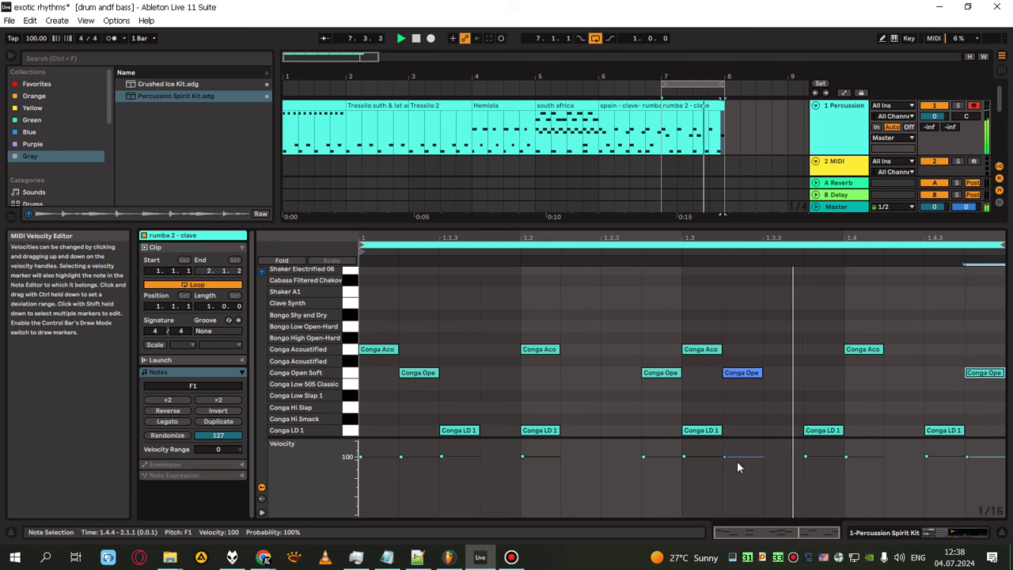
key(space)
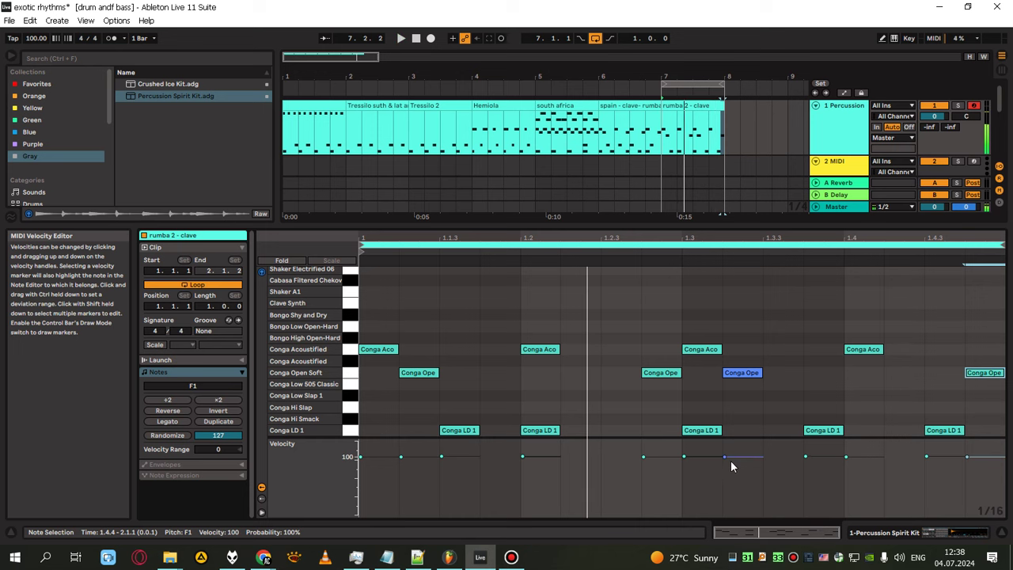
click(731, 460)
Switch to FL Studio and display Pattern 6 in the OT PIANO S piano roll
click(449, 558)
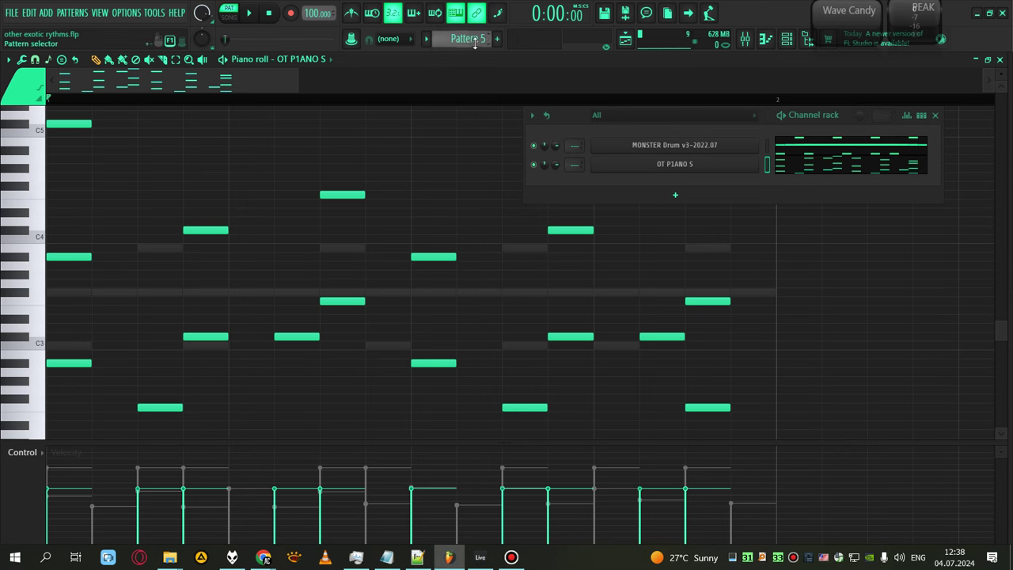
scroll(475, 39, down, 1)
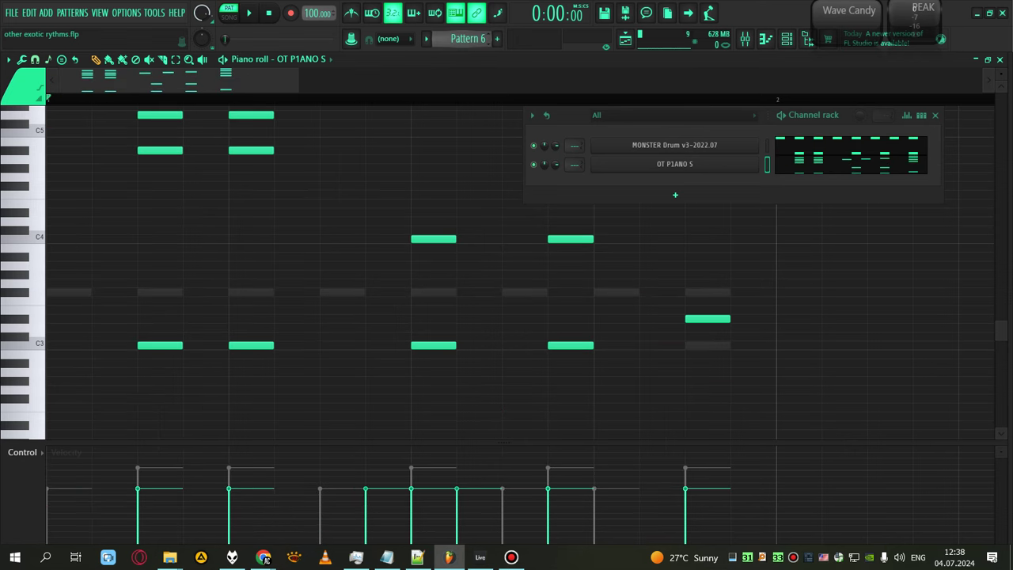
Mute OT PIANO S, show Pattern 6's MONSTER Drum v3-2022.07 notes in the piano roll, and play the drum part
click(534, 146)
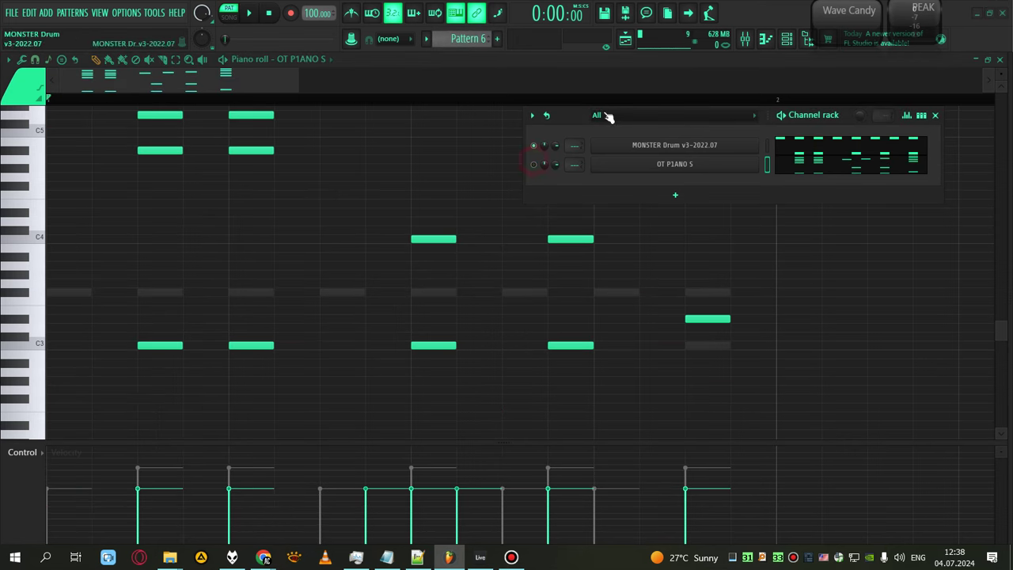
scroll(288, 118, up, 2)
drag(297, 81, 438, 81)
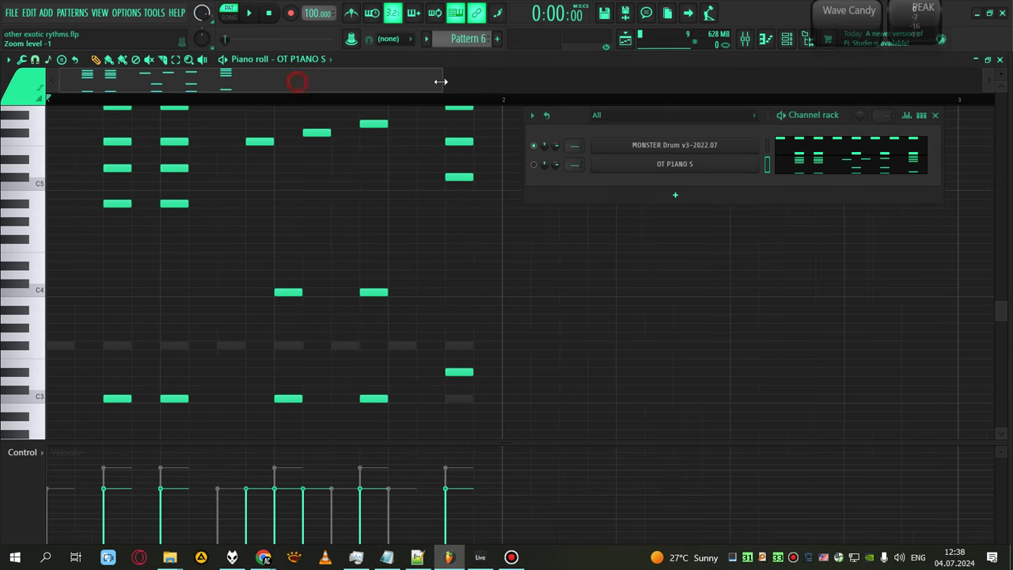
click(327, 60)
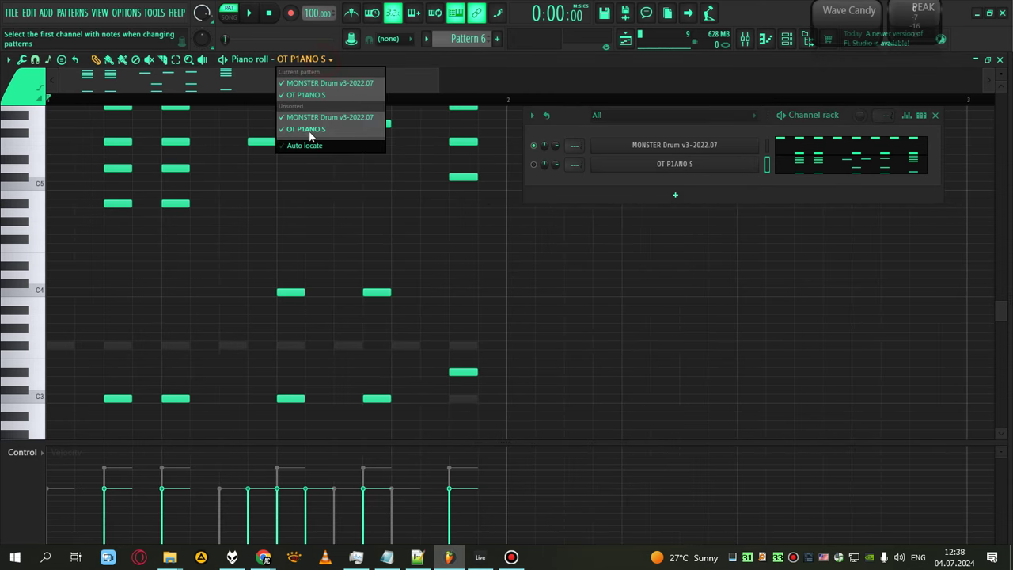
click(316, 118)
scroll(453, 370, down, 1)
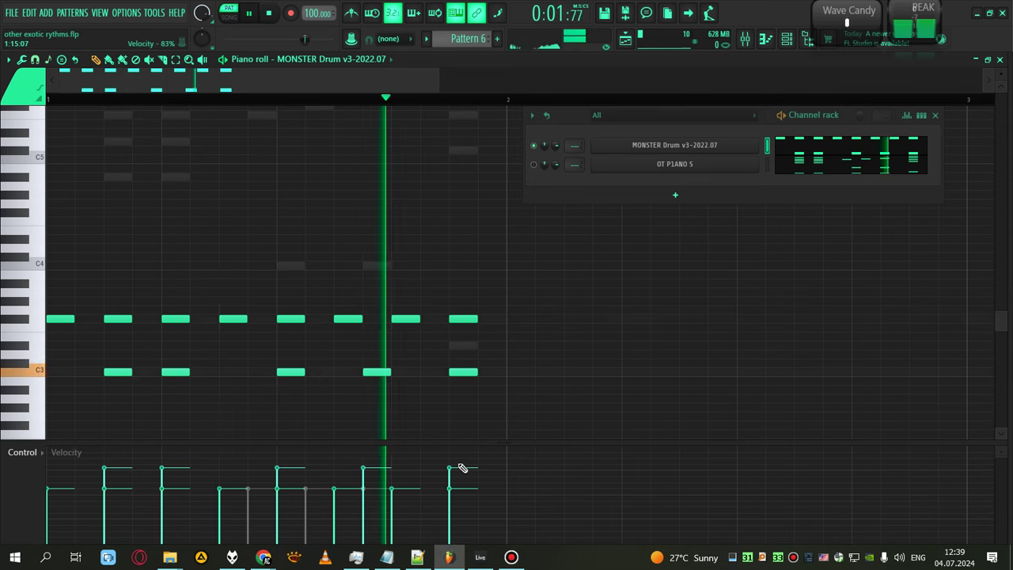
key(space)
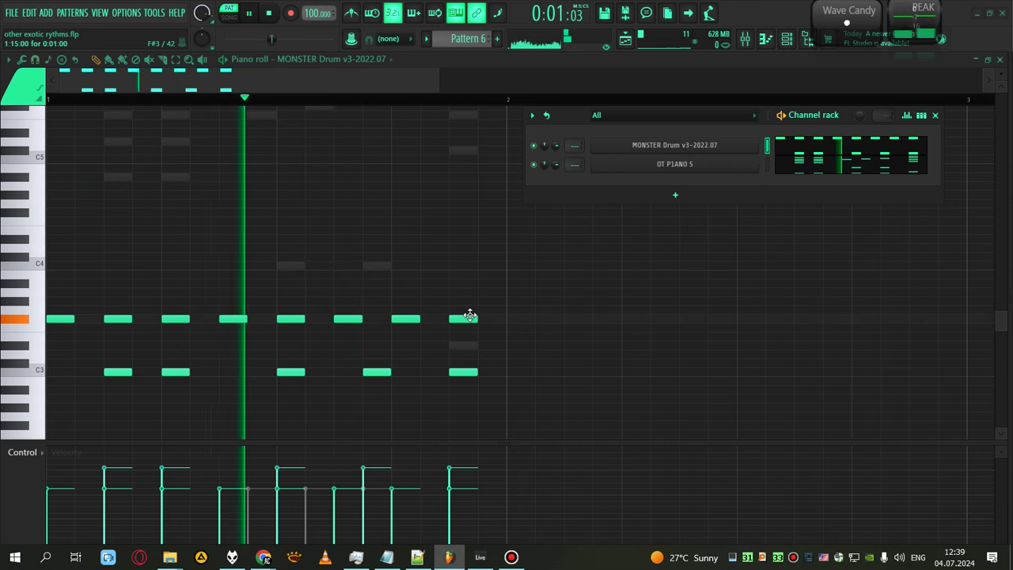
key(space)
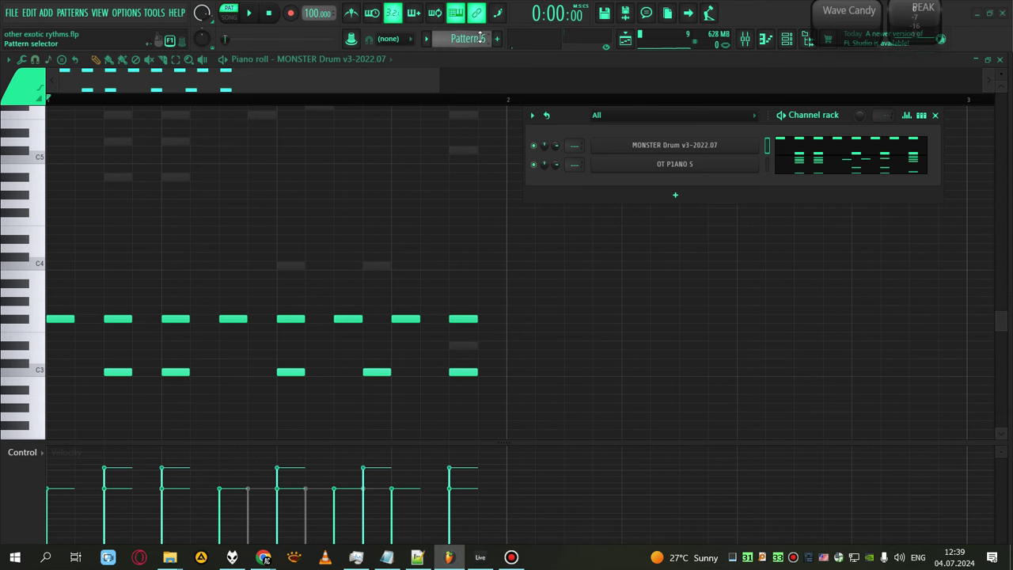
Switch to Pattern 5 and play its drum rhythm first alone and with OT PIANO S unmuted
scroll(481, 37, down, 1)
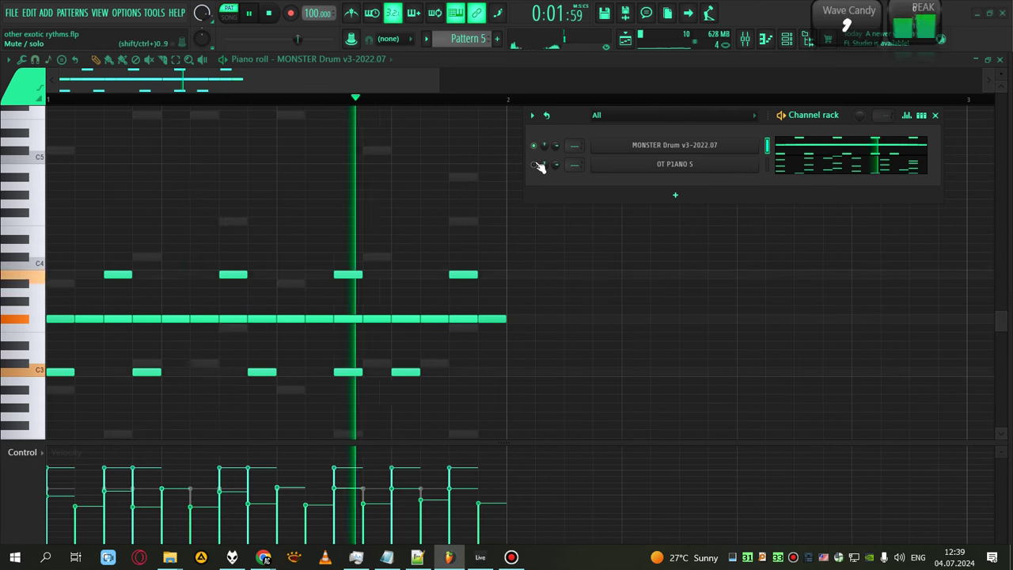
click(538, 165)
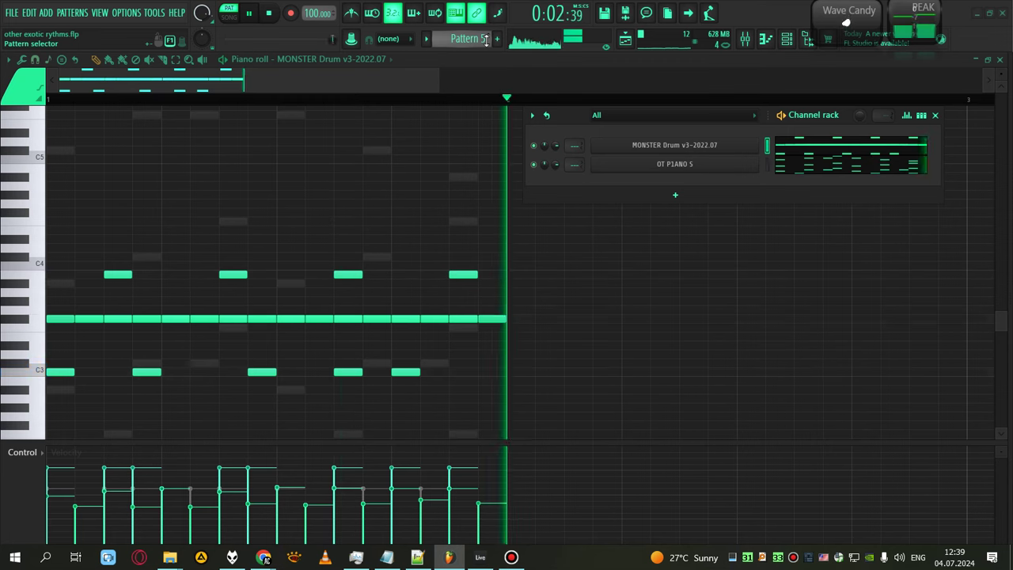
Play Pattern 4's drum part on a 1/6 beat snap grid, without and with OT PIANO S
scroll(468, 38, up, 1)
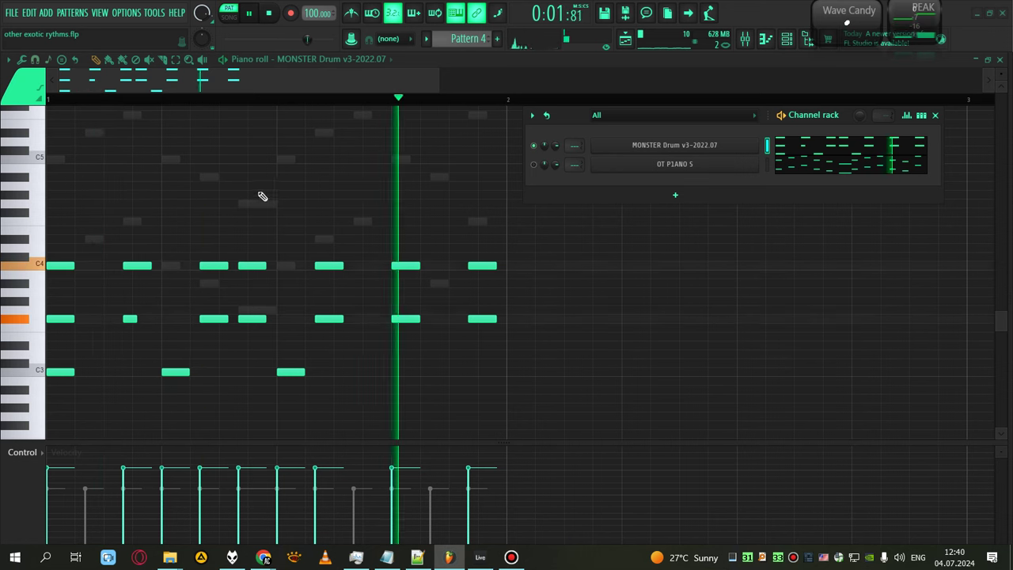
click(36, 59)
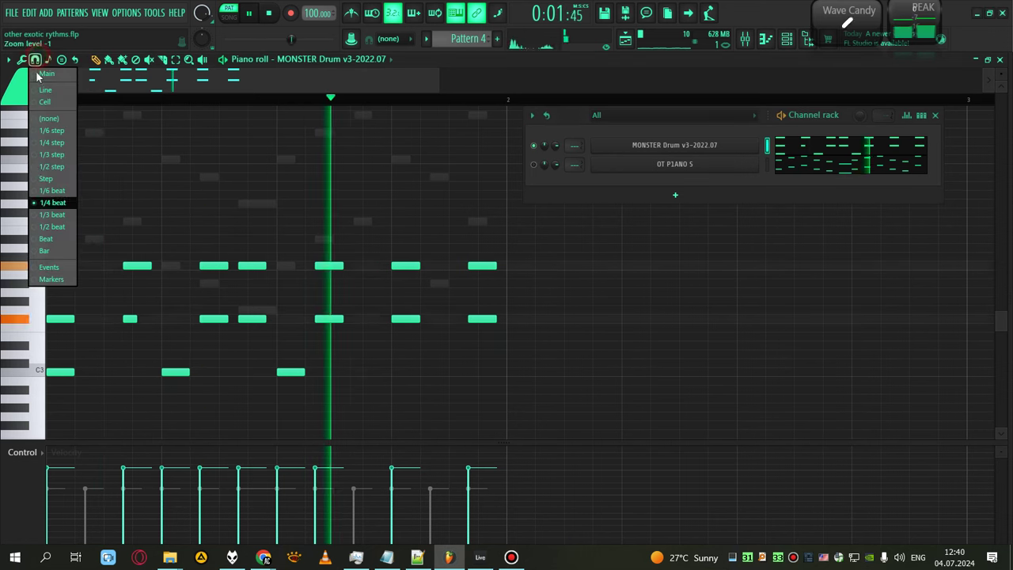
click(53, 190)
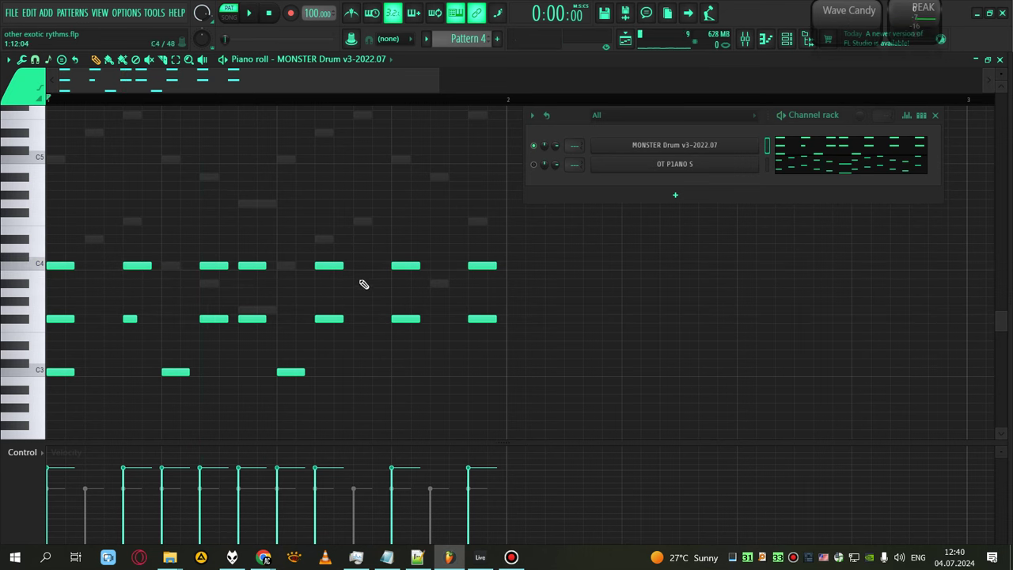
key(space)
click(534, 167)
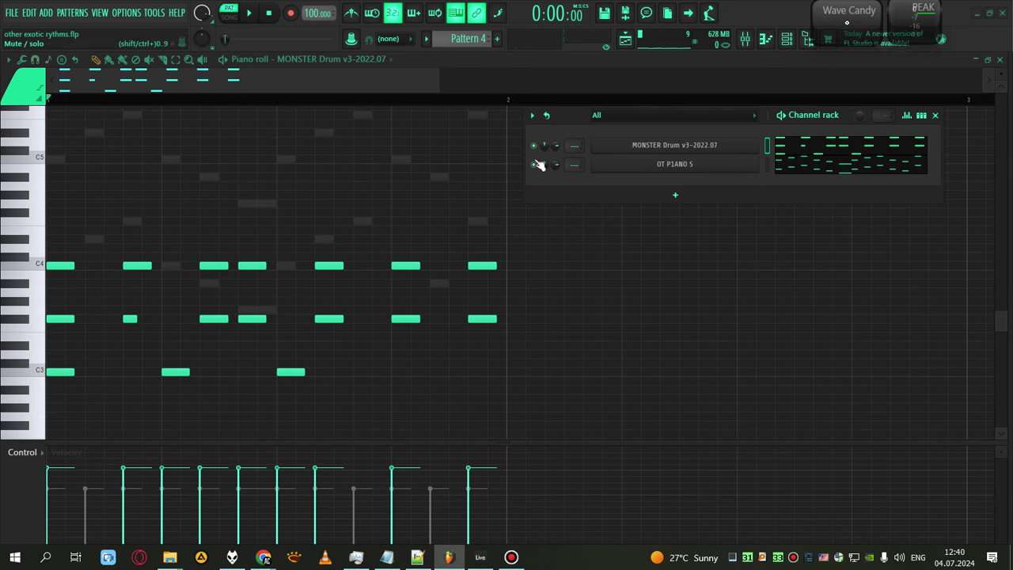
Play Pattern 3 with OT PIANO S muted and unmuted, and set the piano roll snap to 1/4 beat
scroll(475, 36, up, 1)
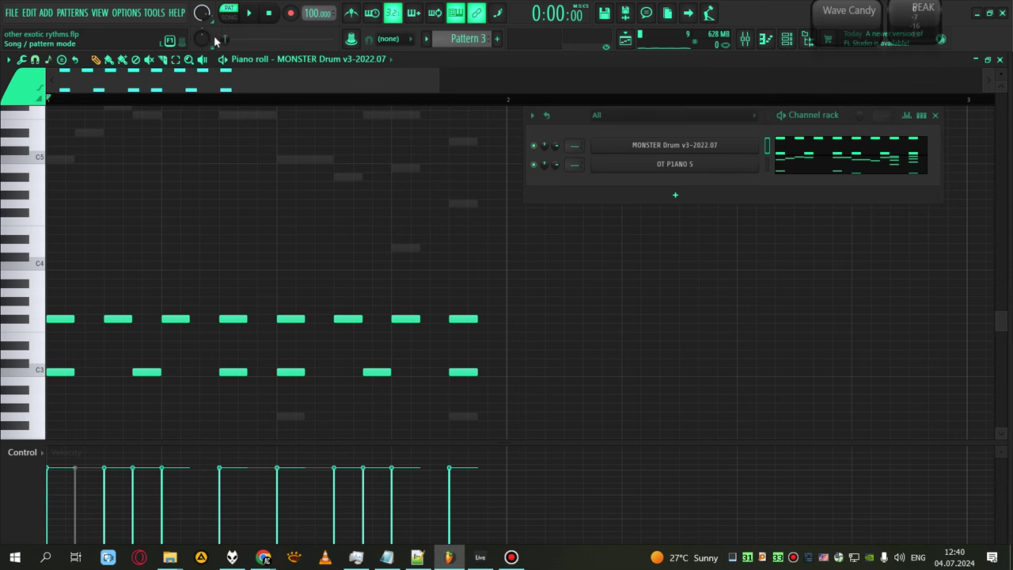
key(space)
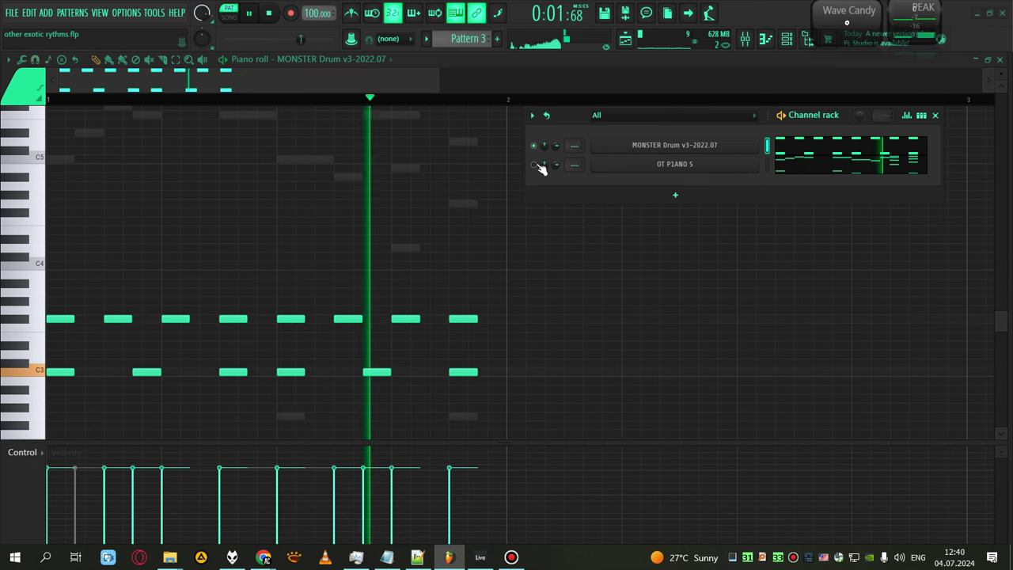
click(538, 165)
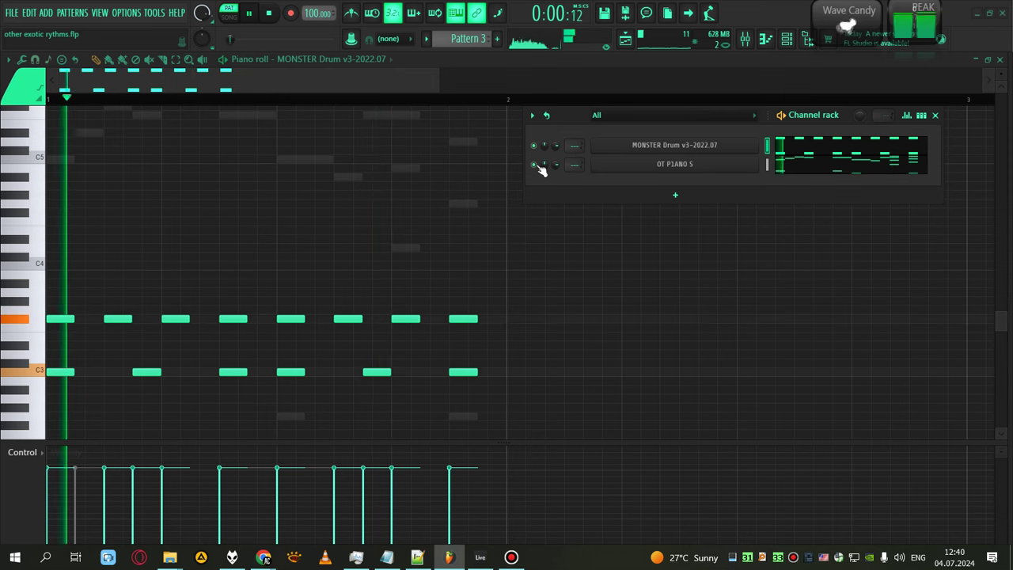
scroll(480, 344, down, 3)
scroll(482, 332, up, 3)
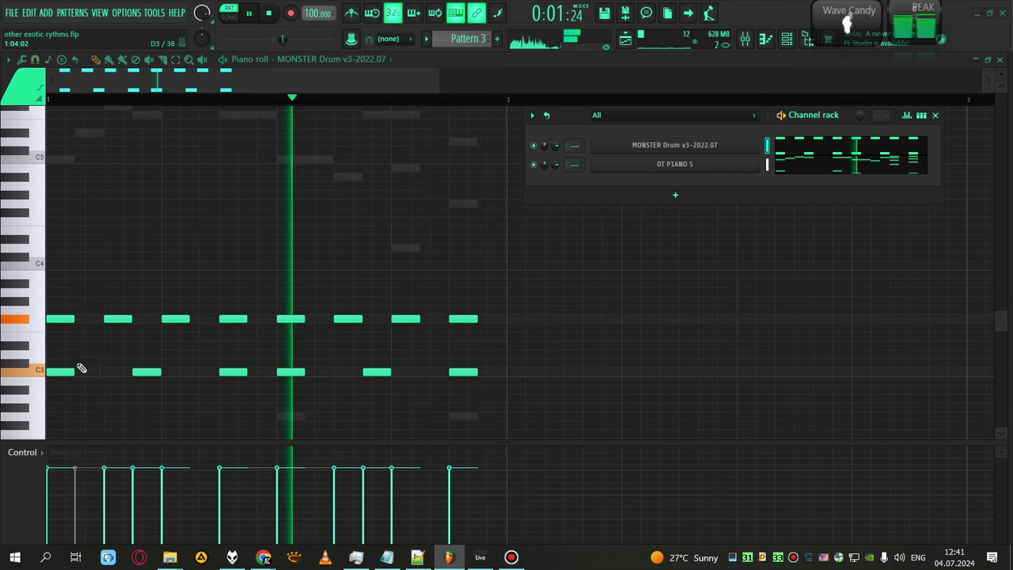
click(35, 59)
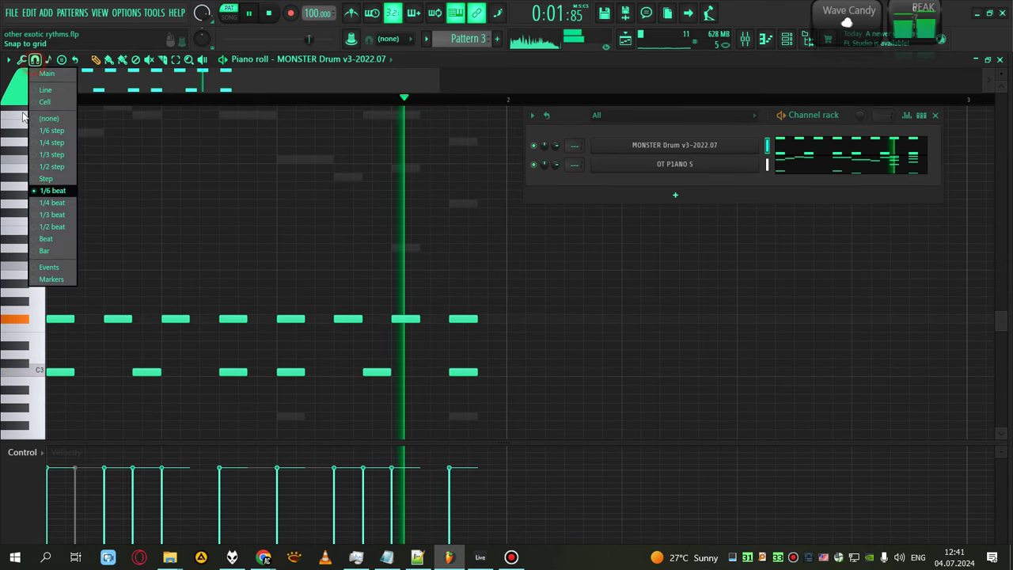
click(52, 203)
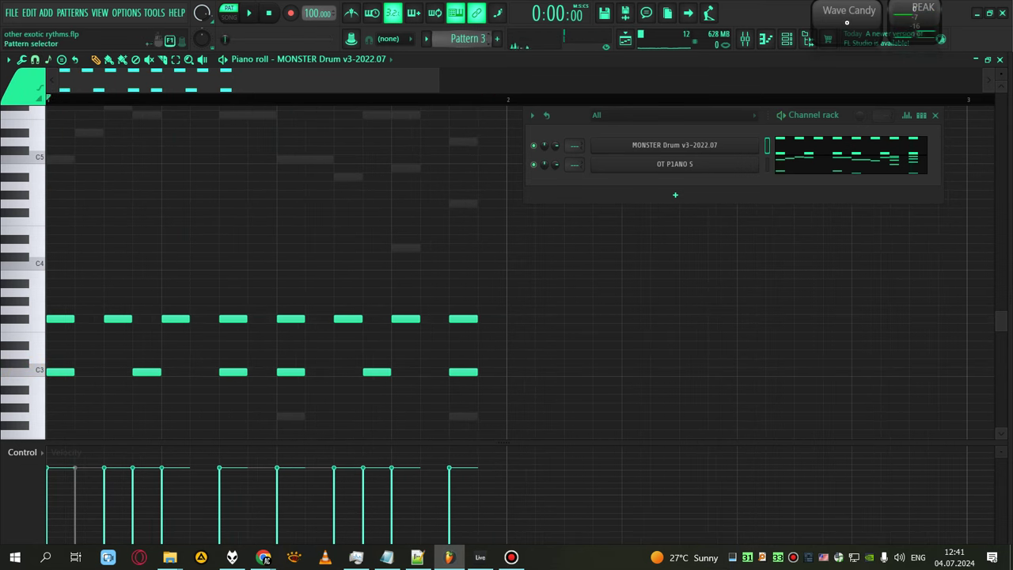
Switch to Pattern 2, play its drum part, and examine the rhythm across all three bars
scroll(467, 38, up, 1)
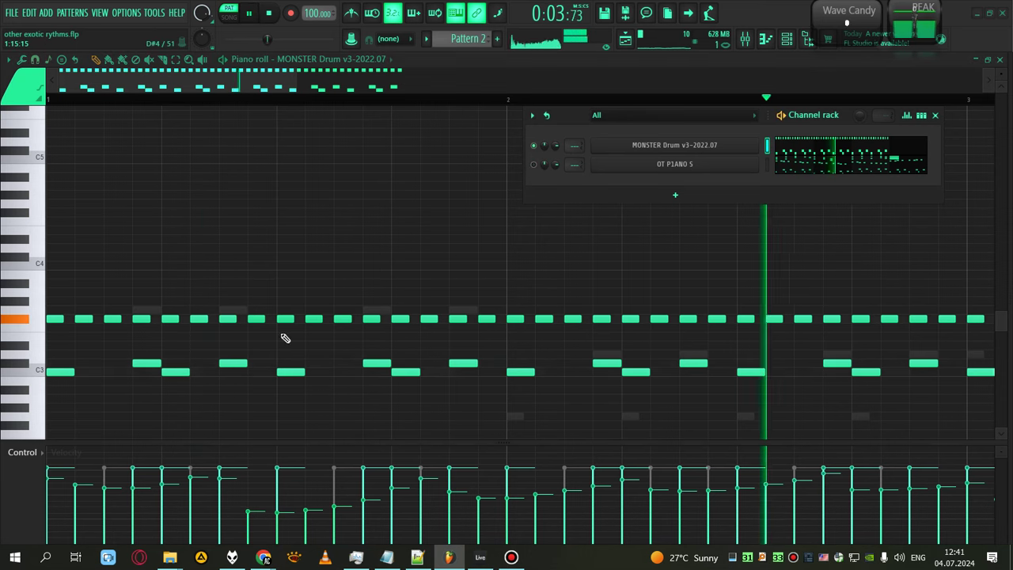
click(147, 366)
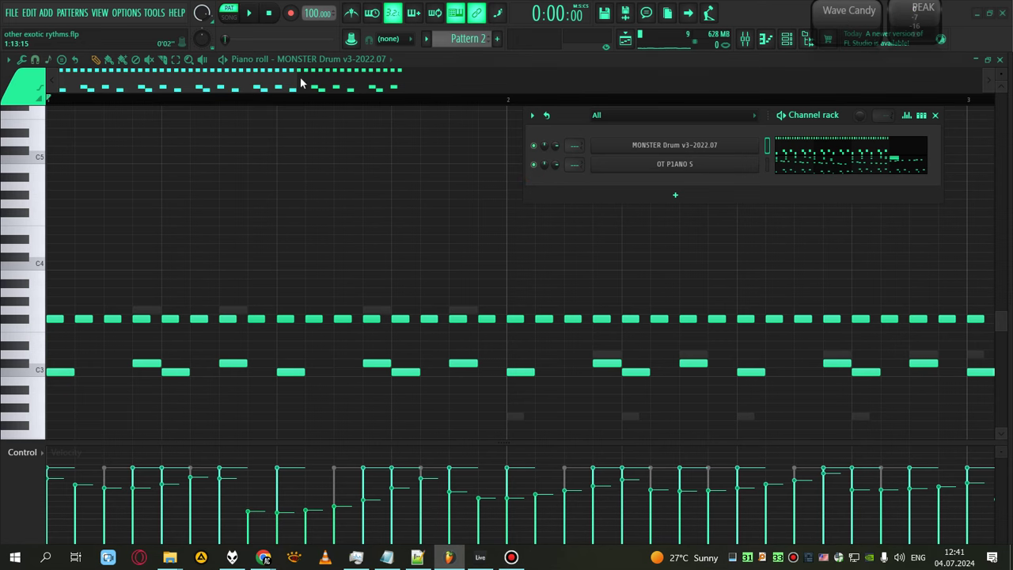
drag(295, 76, 567, 86)
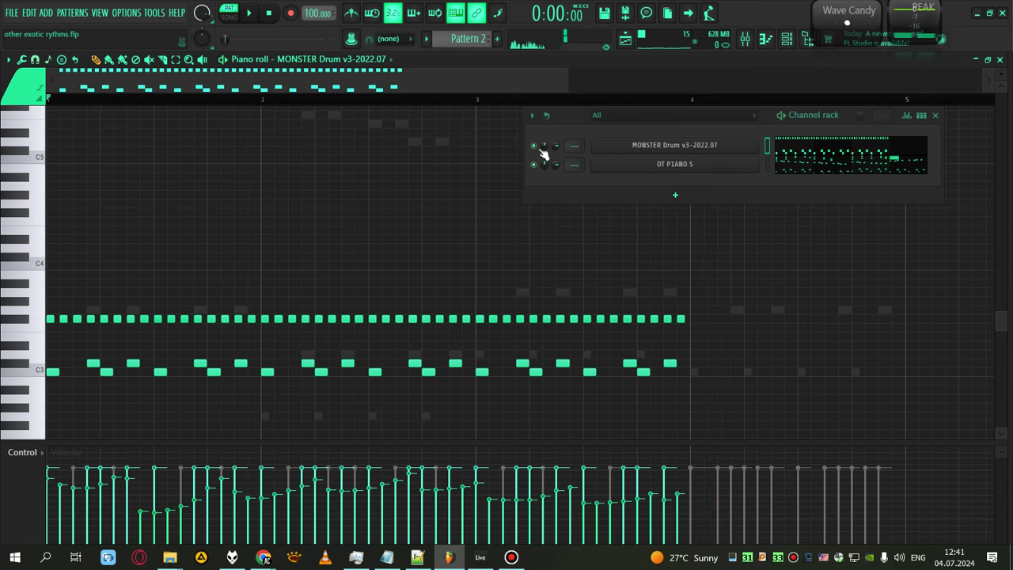
Switch to Pattern 1, play it, and fit its two bars of drum notes in the piano roll
key(KP_Subtract)
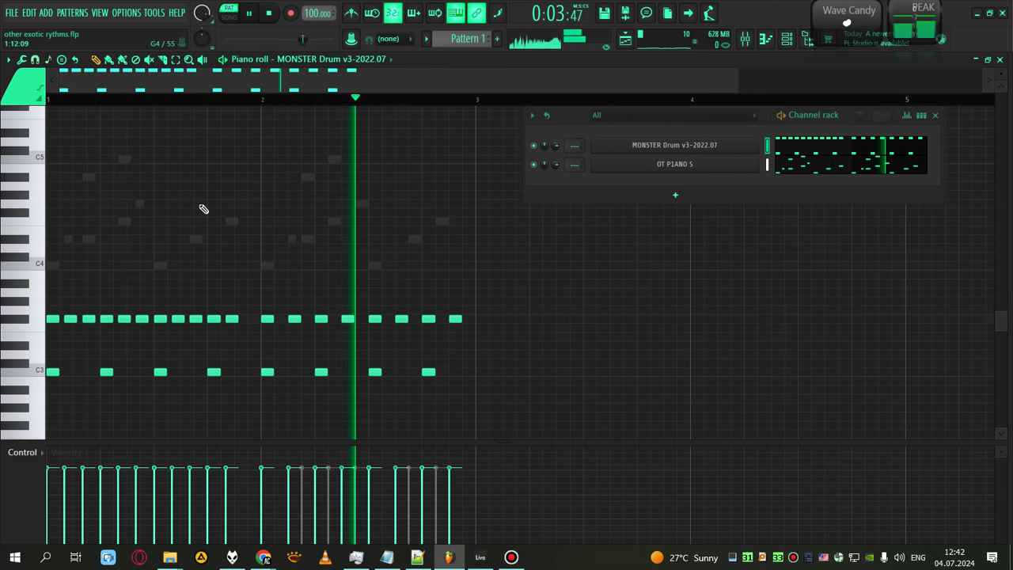
drag(736, 81, 309, 72)
drag(366, 79, 368, 79)
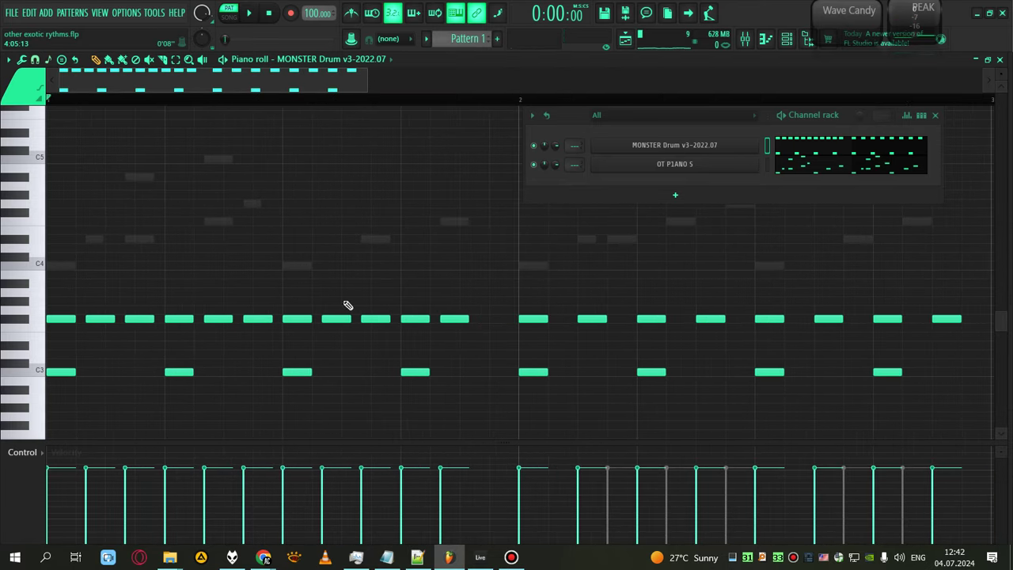
Cut the upper-row drum notes from bar 1, play the remaining low notes with OT PIANO S muted, and paste the cut notes back
drag(493, 296, 33, 326)
key(Delete)
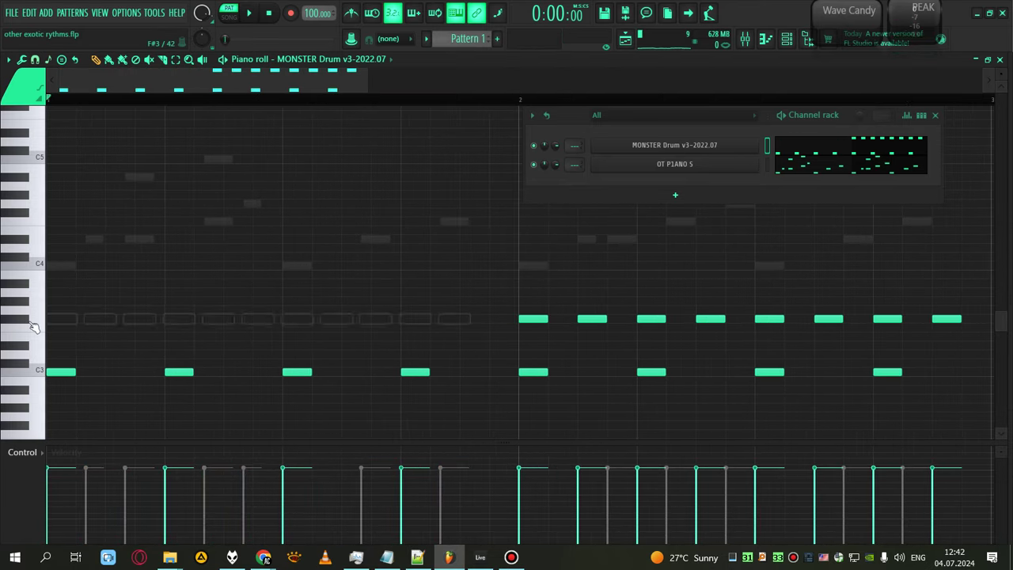
key(space)
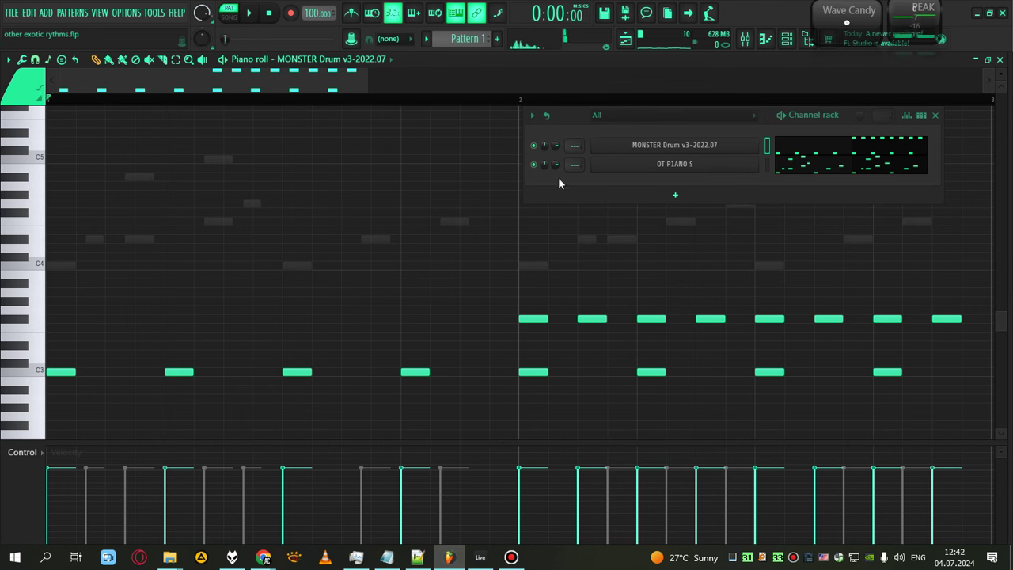
click(535, 165)
key(space)
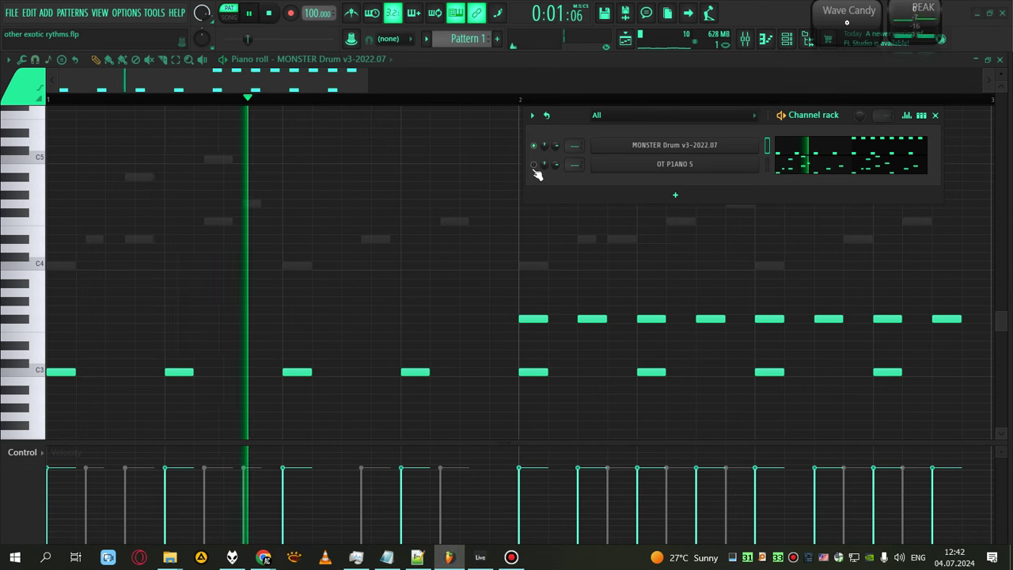
key(space)
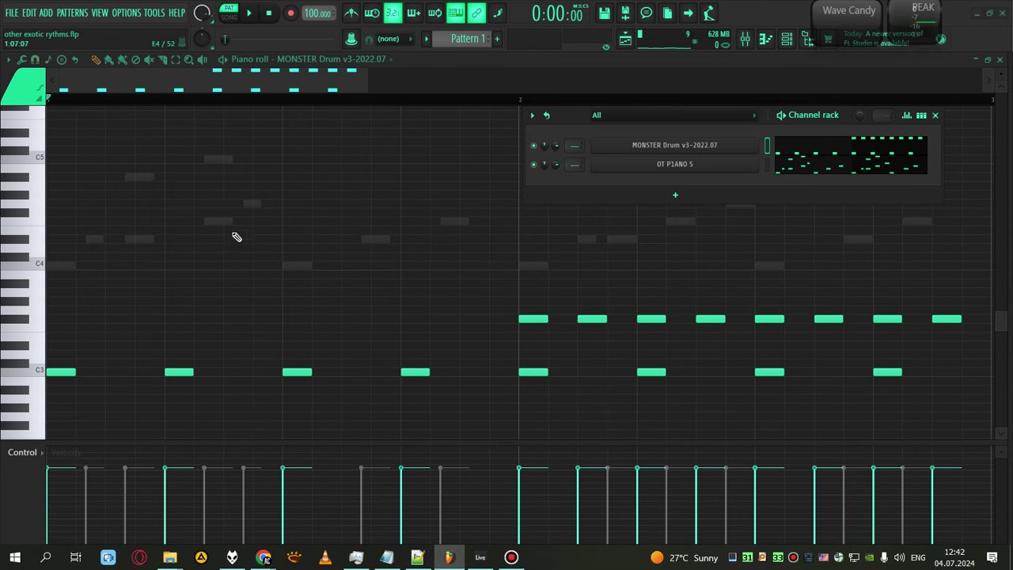
key(ctrl+v)
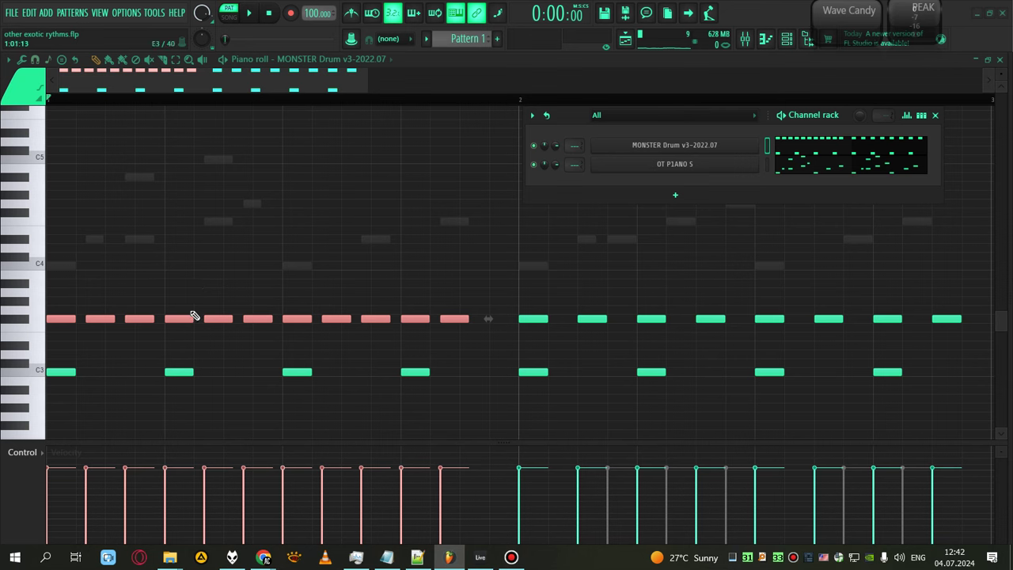
Check the piano roll's snap options and play bar 1 of Pattern 1 with the upper-row drum notes
click(8, 62)
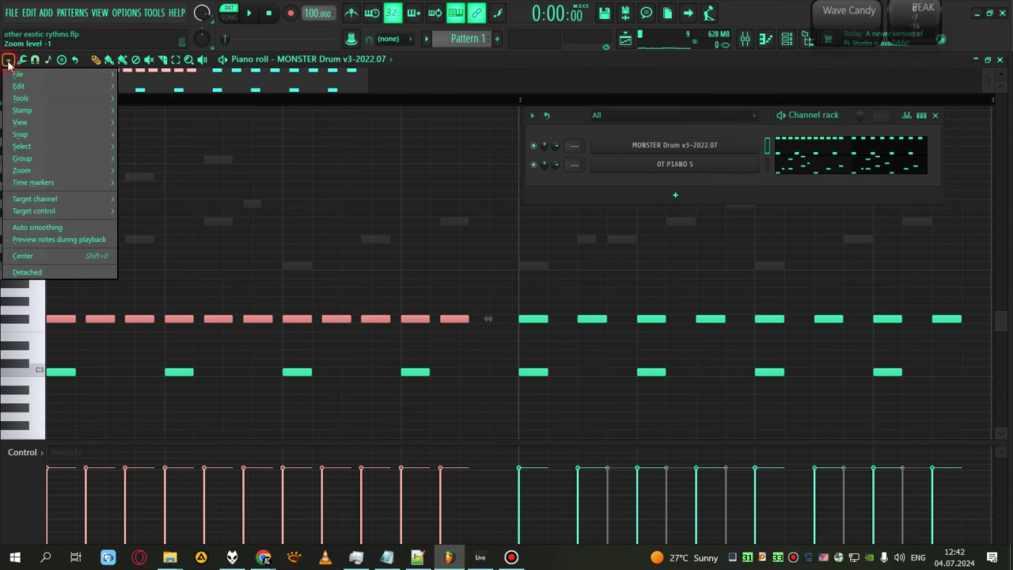
click(48, 61)
click(48, 61)
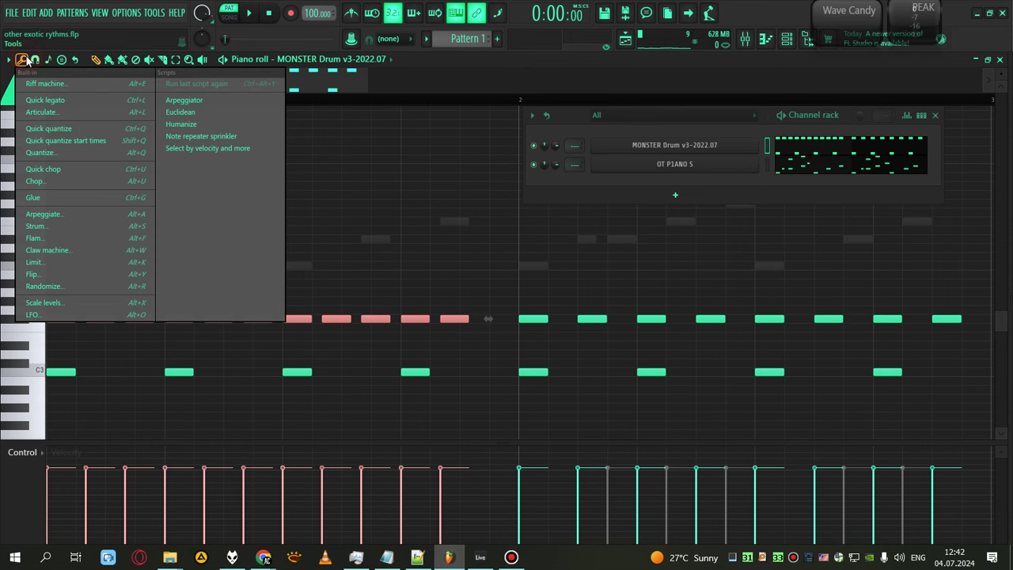
click(48, 61)
click(35, 60)
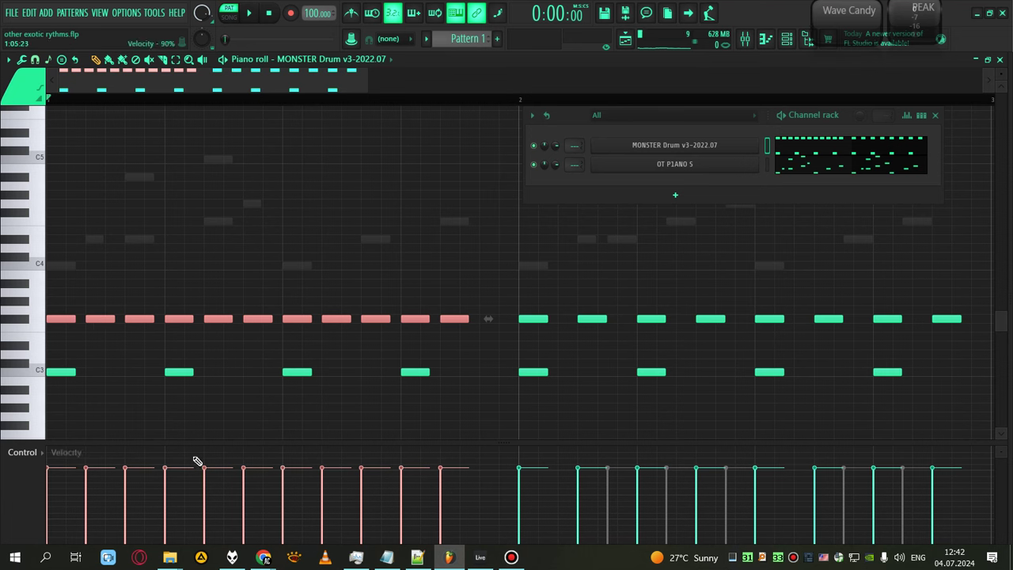
key(space)
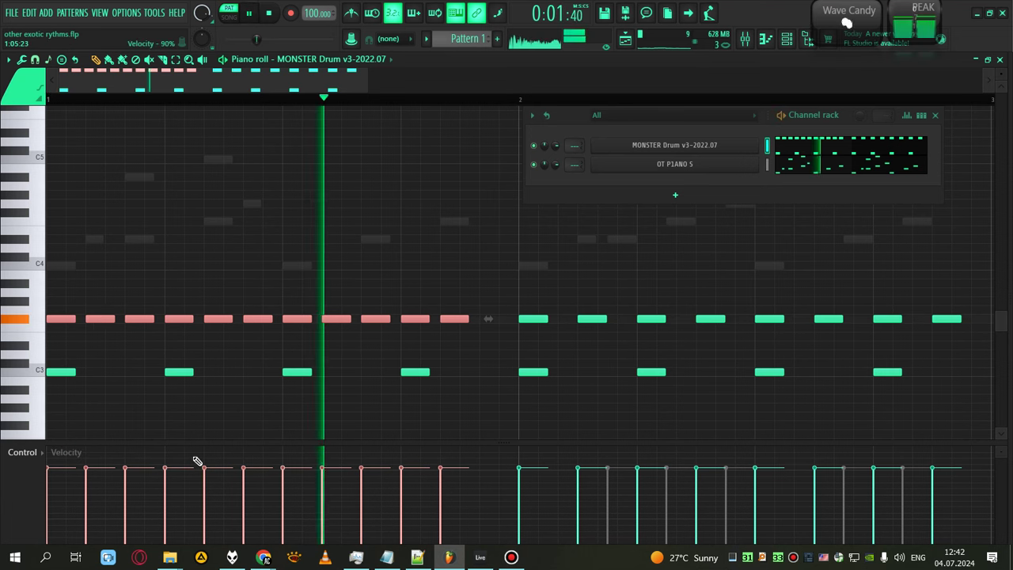
key(space)
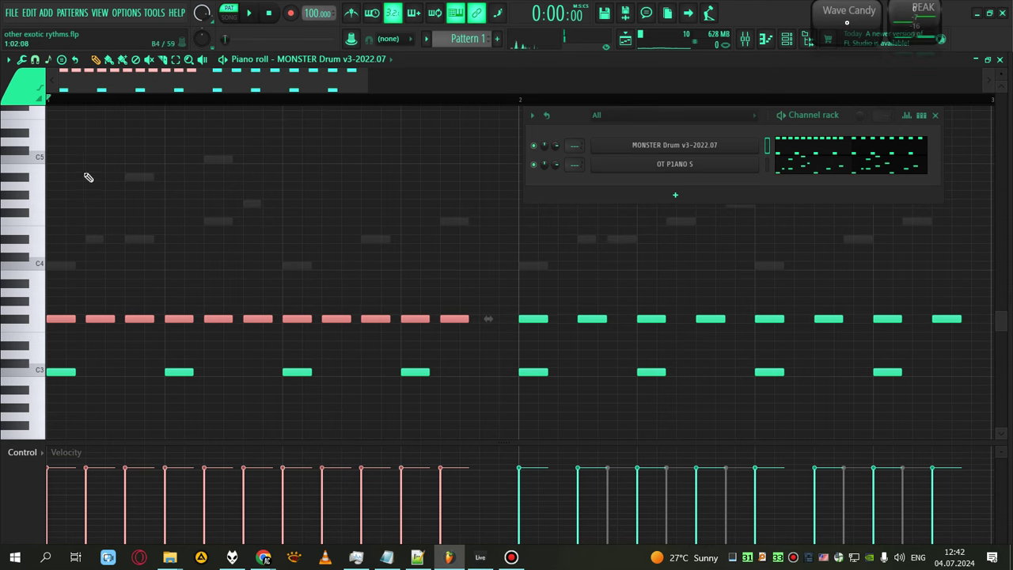
Play Pattern 1 from the start of bar 2 to hear its straight drum rhythm with the piano
drag(297, 91, 396, 84)
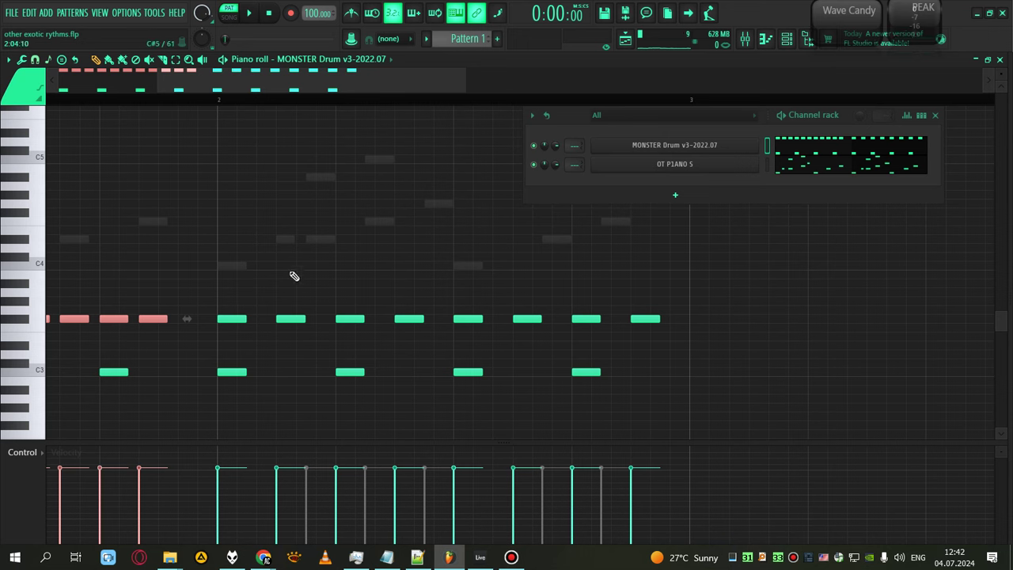
click(224, 101)
key(space)
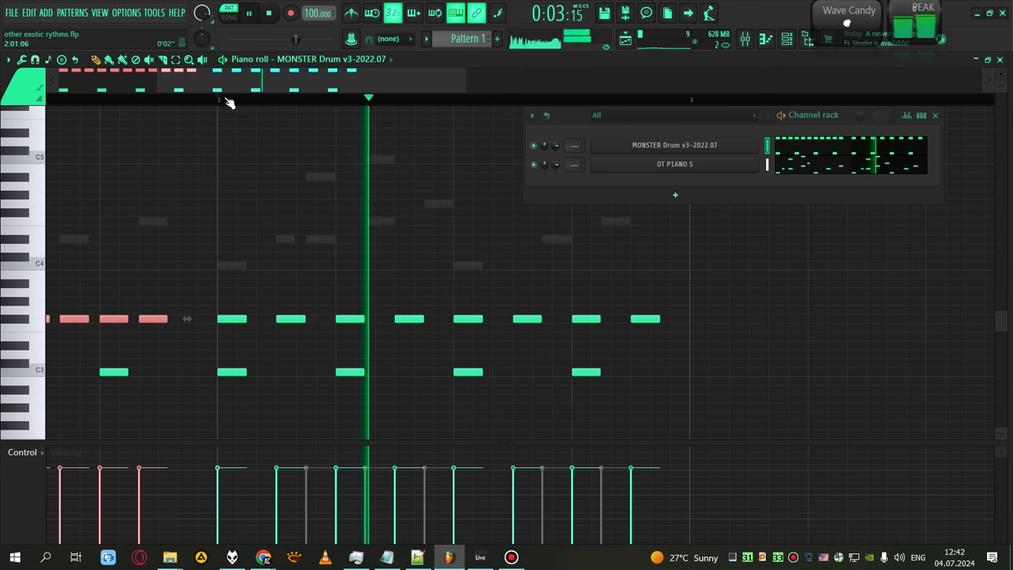
Stop playback, mute the OT PIANO S channel, and play bar 1 of Pattern 1 with drums only
key(space)
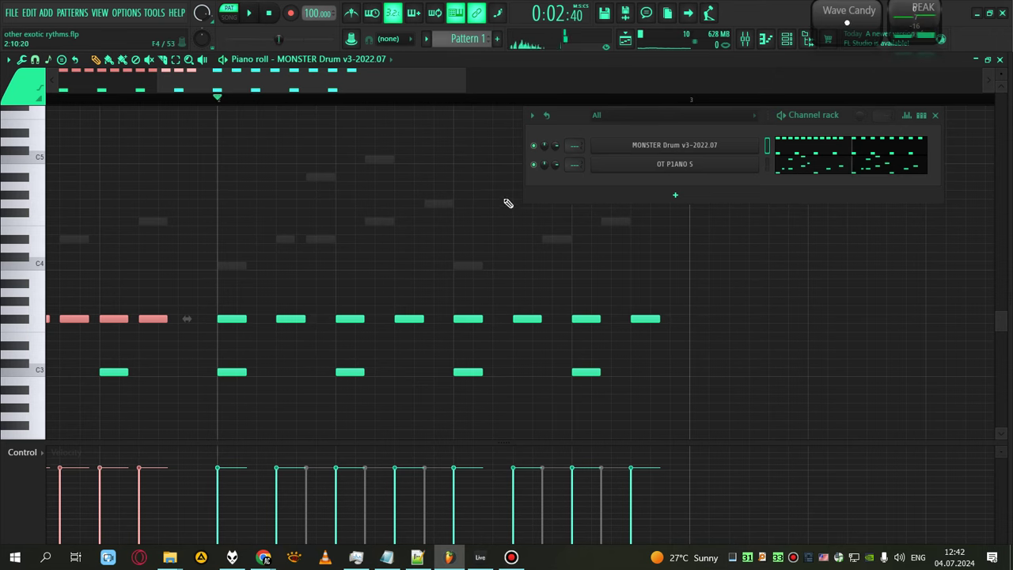
click(533, 164)
drag(215, 95, 103, 105)
click(63, 98)
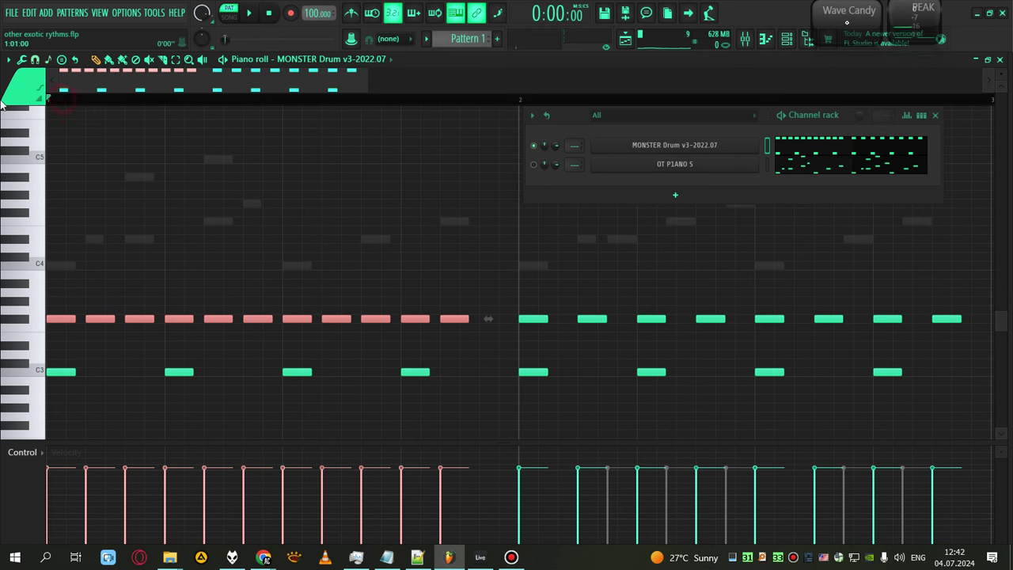
key(space)
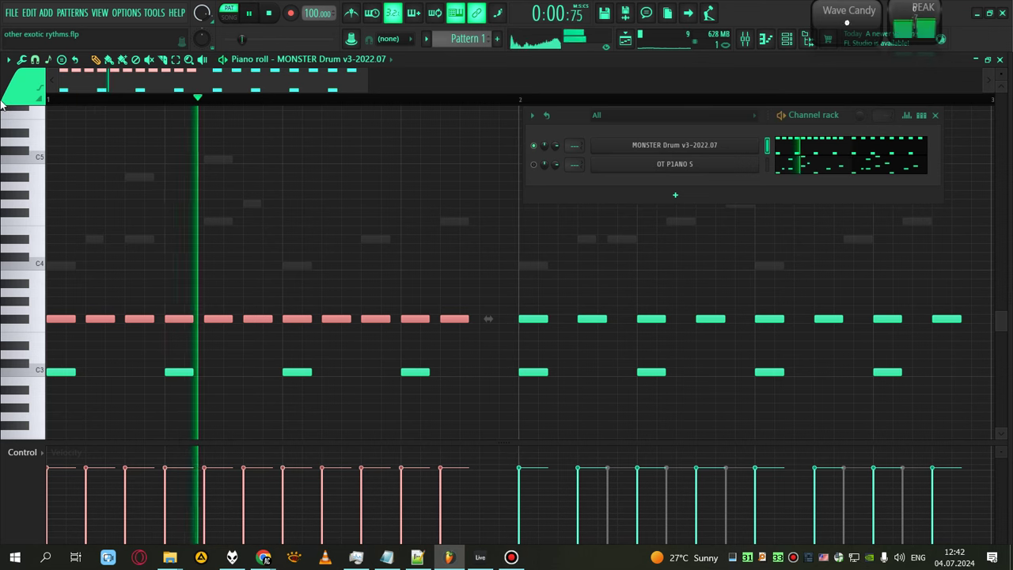
key(space)
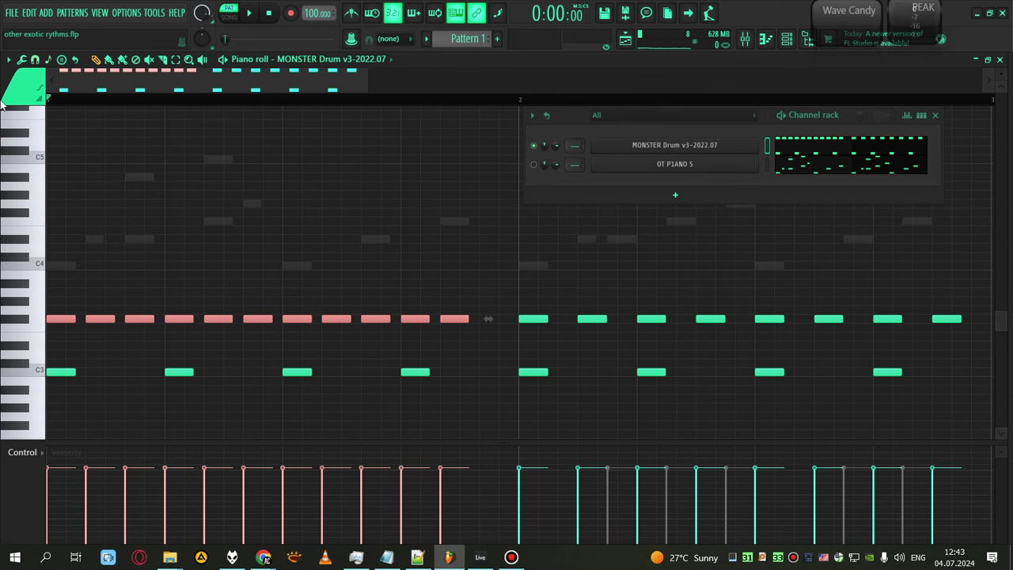
key(space)
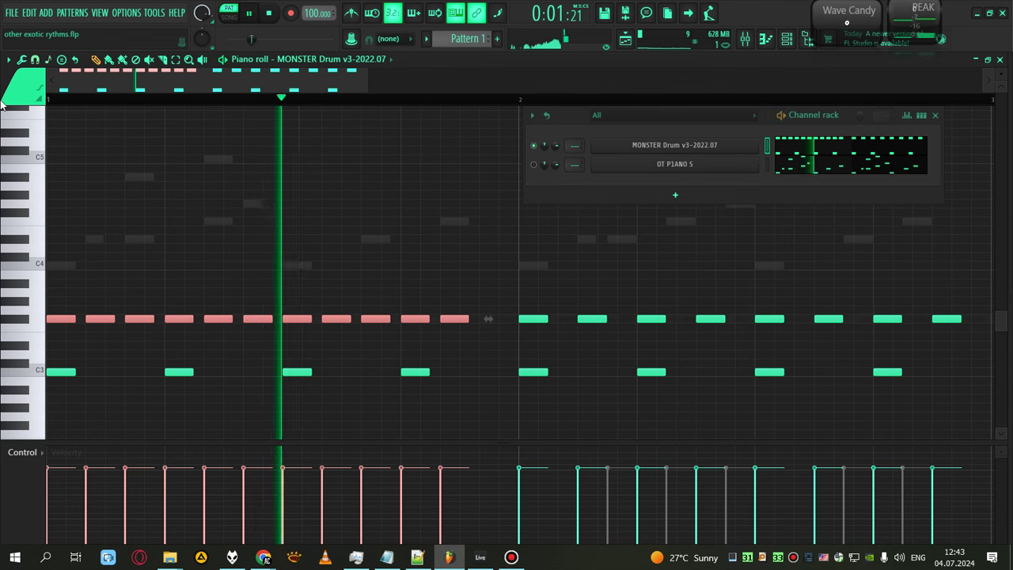
key(space)
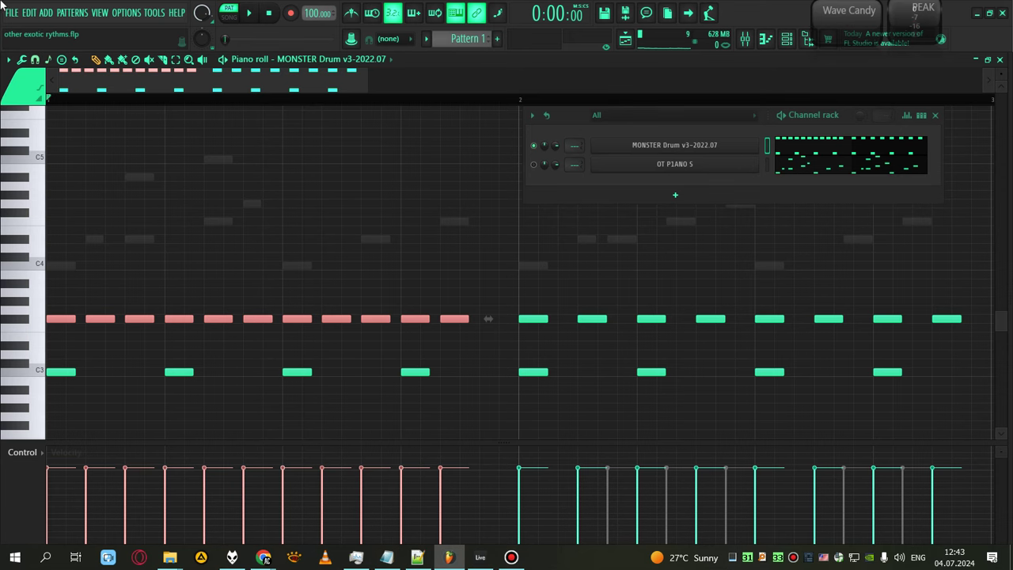
Play bar 2 of Pattern 1 twice from its start to hear the straight drum rhythm without piano
click(297, 80)
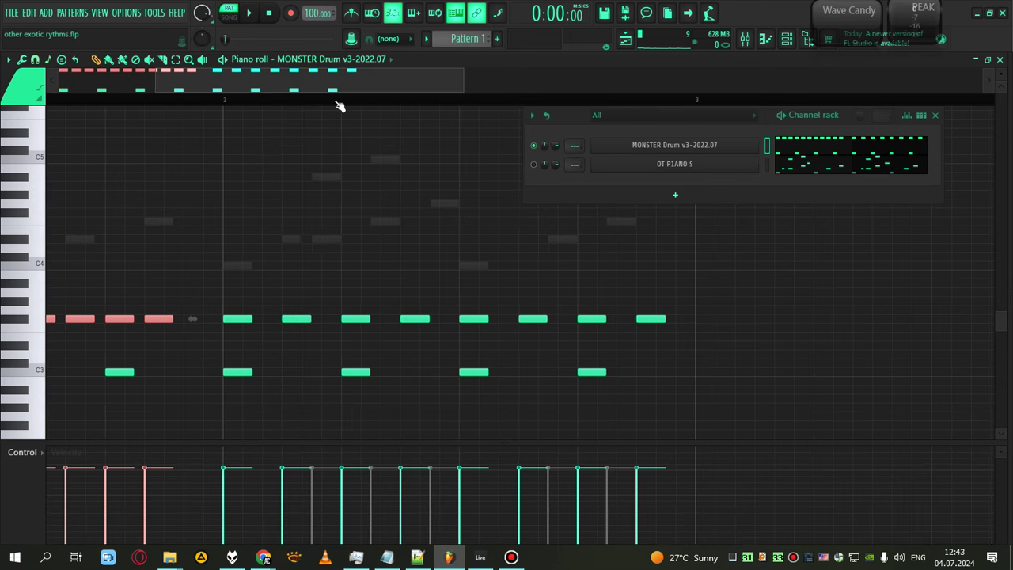
click(226, 102)
key(space)
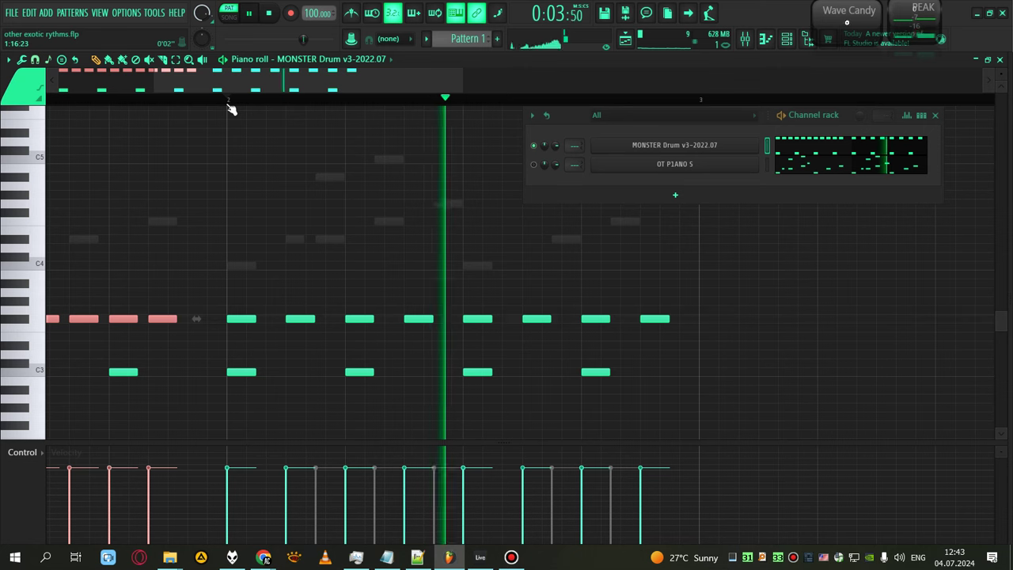
key(space)
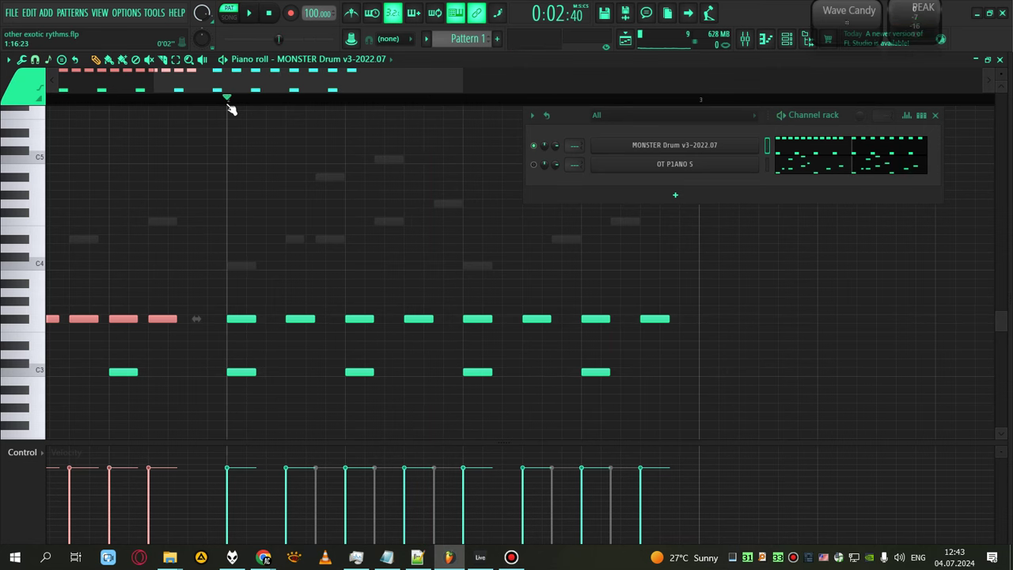
key(space)
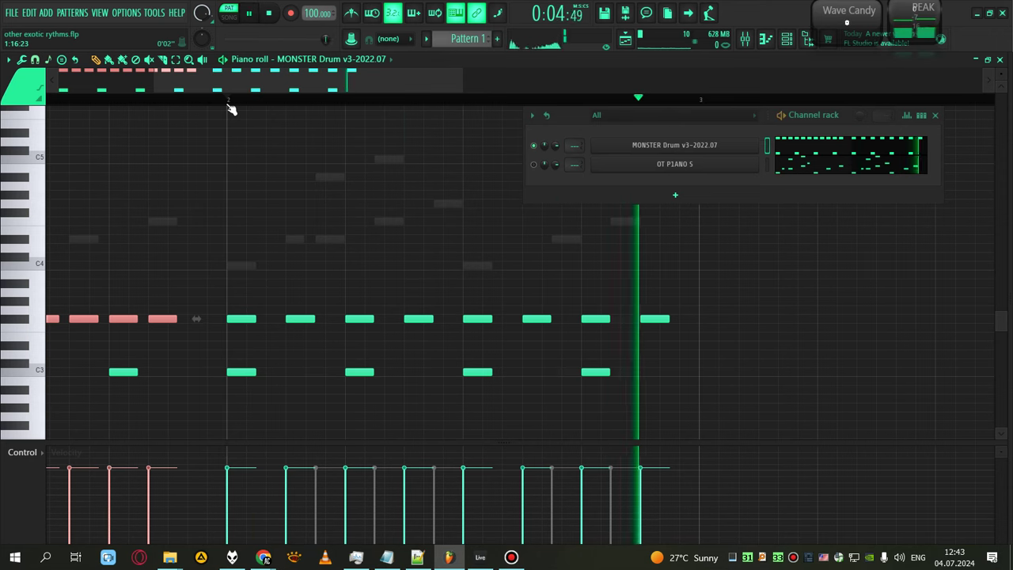
key(space)
Play Pattern 1's drums from the start of bar 1 through bar 2 to compare the two rhythms
drag(259, 87, 165, 87)
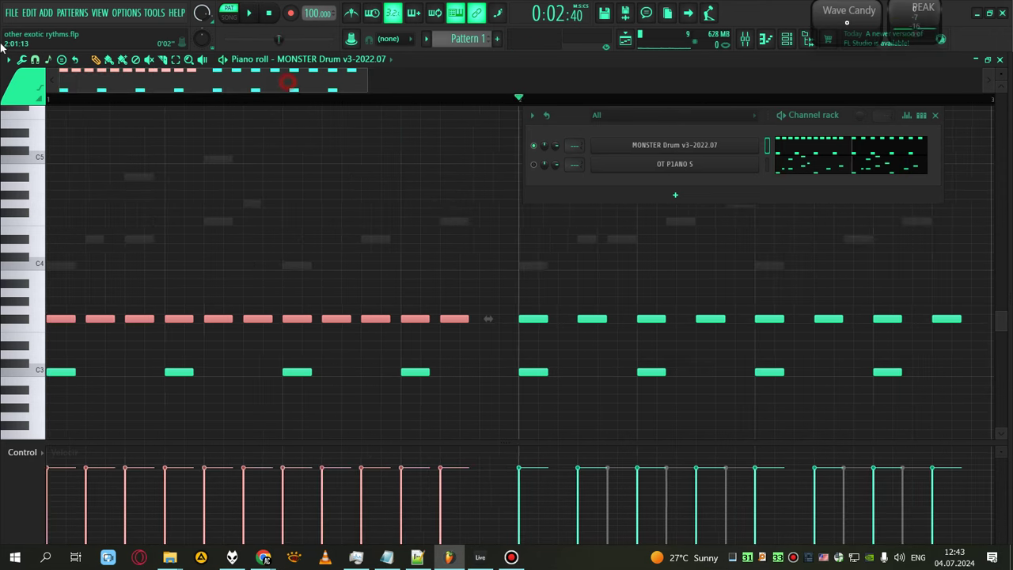
click(59, 99)
key(space)
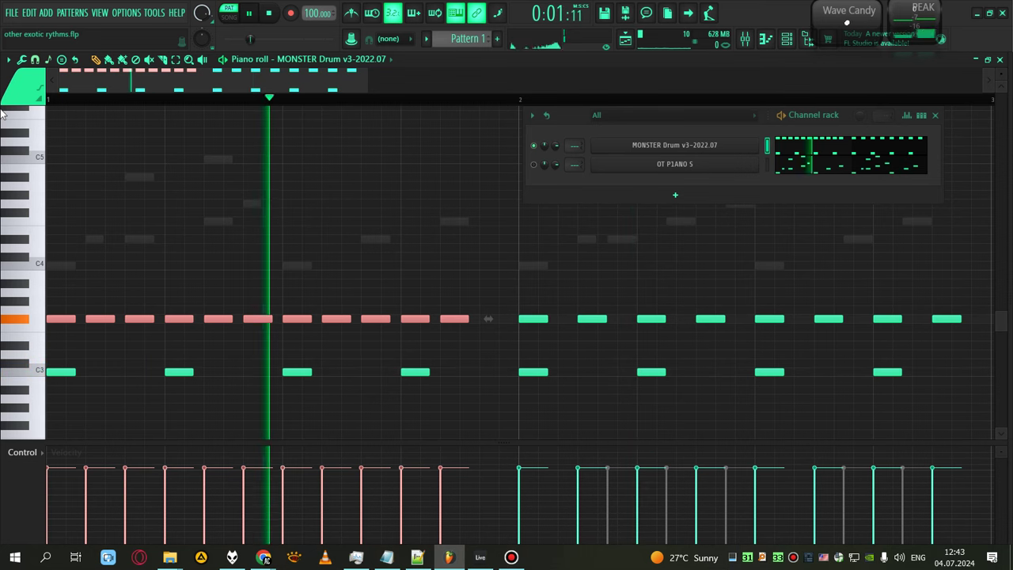
key(space)
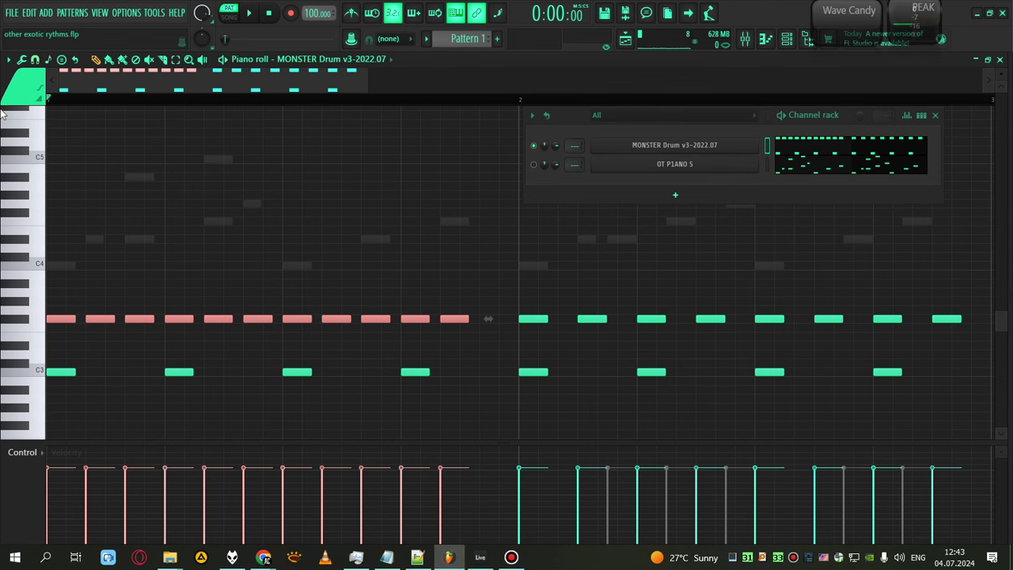
key(space)
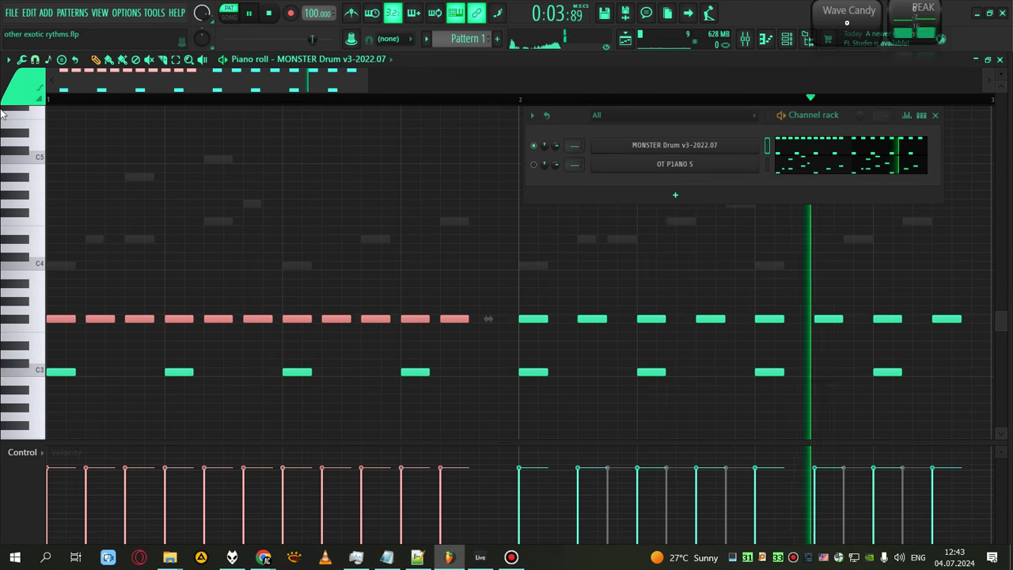
key(space)
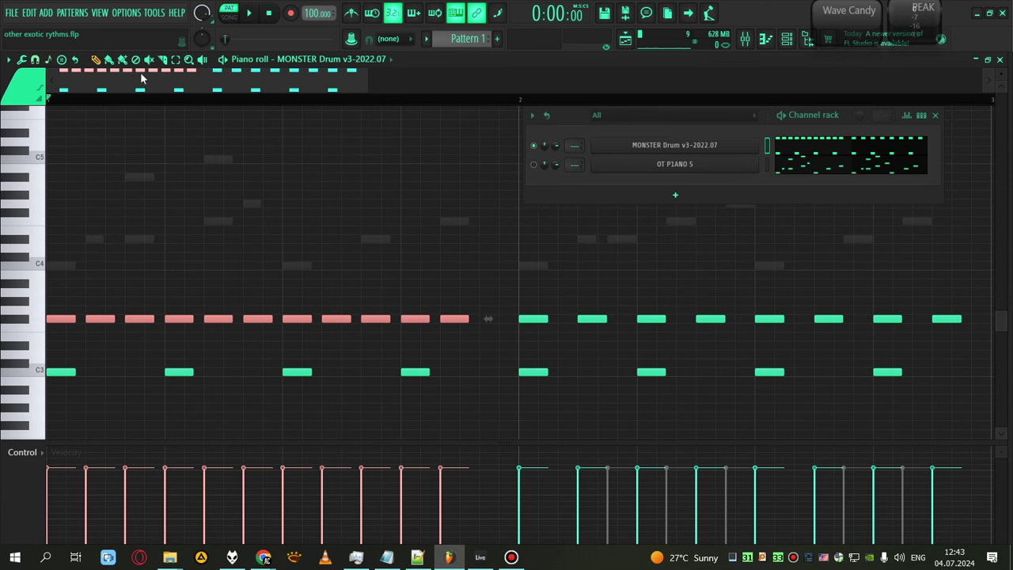
Rework bar 2's low drum notes: add C3 hits under the second and sixth upper notes, and raise the beat 2 and 4 hits one semitone
click(577, 370)
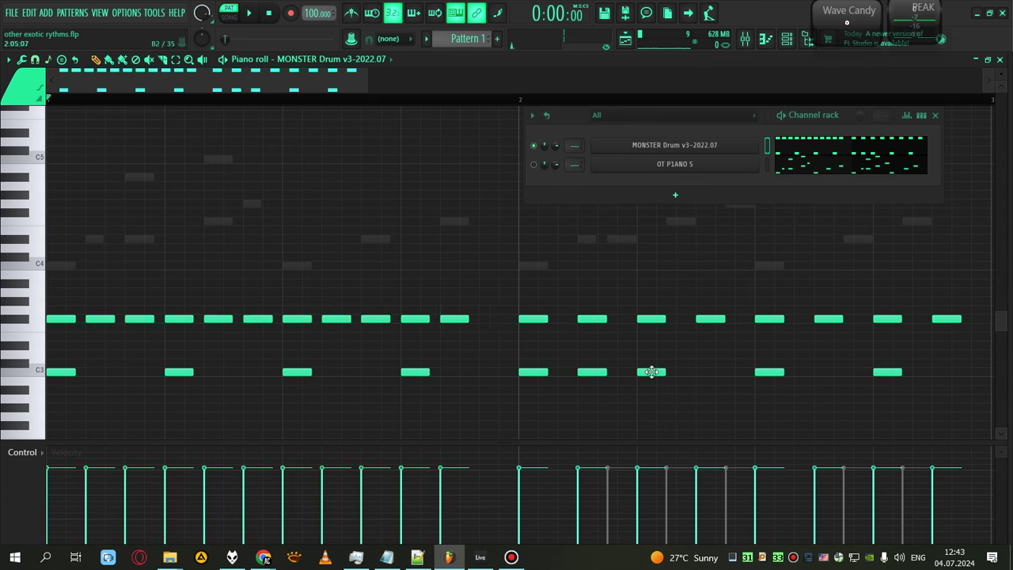
drag(649, 371, 649, 363)
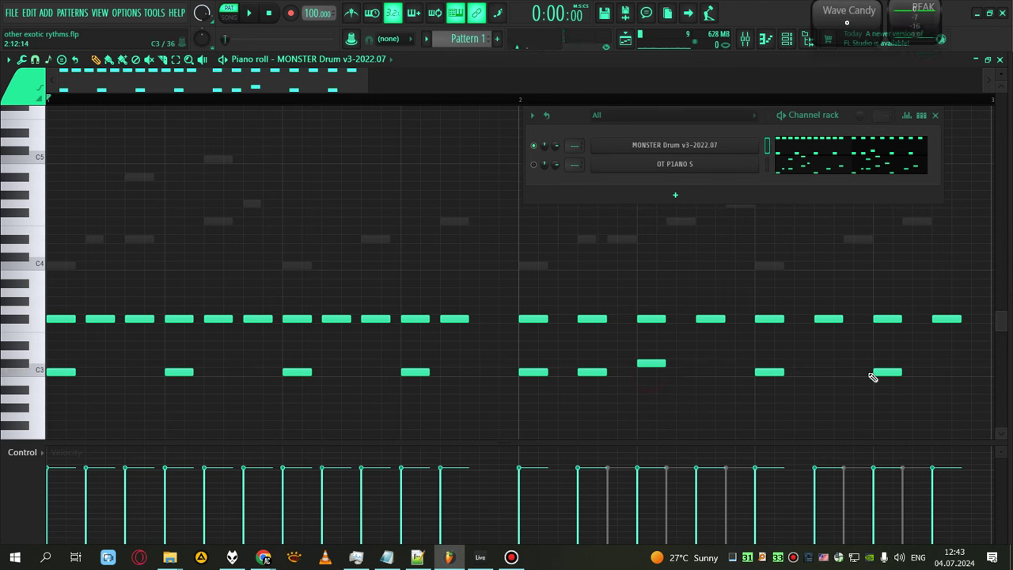
right_click(880, 372)
click(821, 373)
click(880, 364)
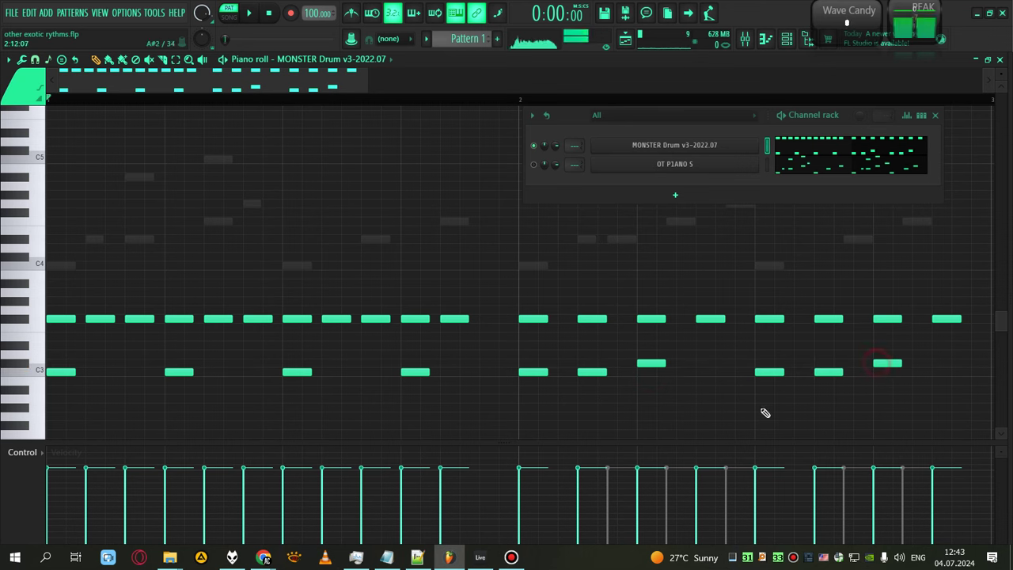
Play the reworked drum rhythm from the start of bar 2
click(526, 101)
key(space)
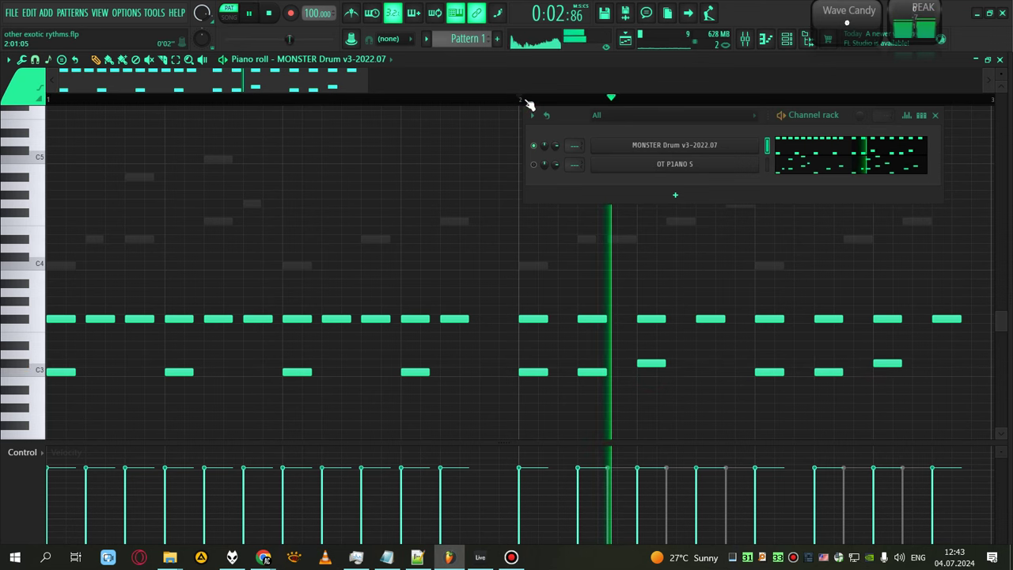
key(space)
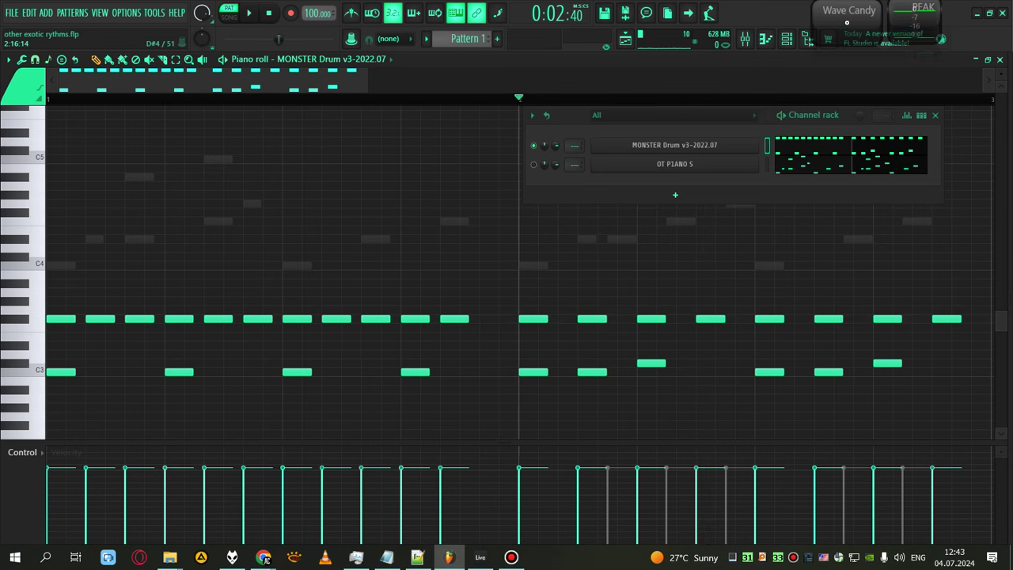
Delete the upper-row drum notes in bar 2 and play its remaining low notes
drag(973, 299, 497, 321)
key(Delete)
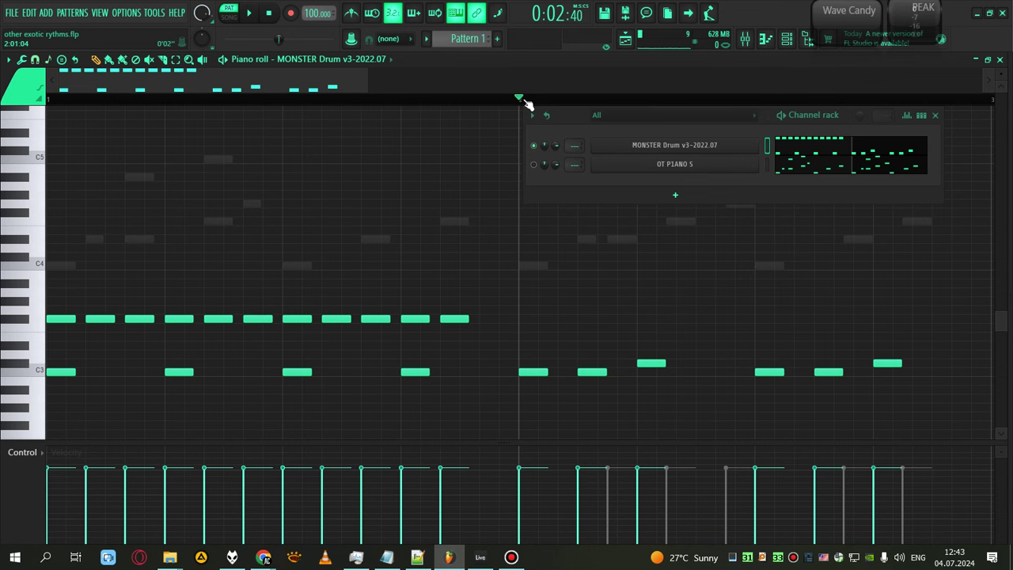
key(space)
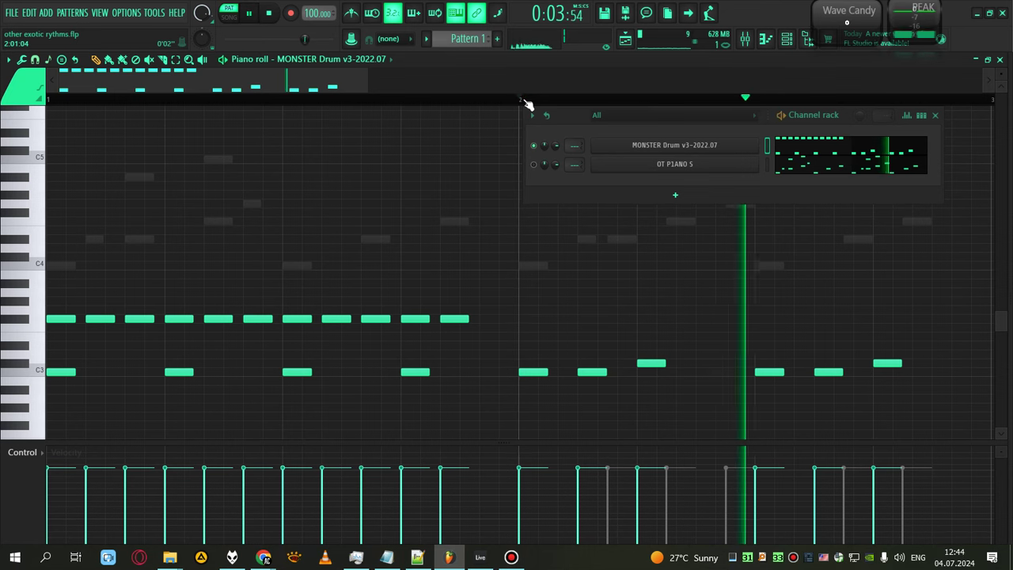
key(space)
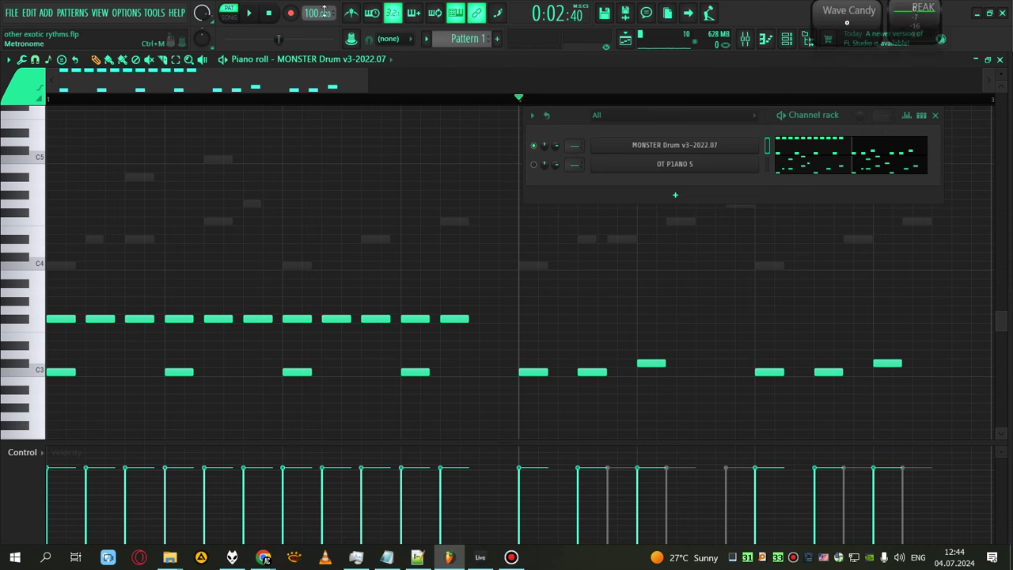
Lower the tempo to 80 BPM while bar 2's low drum notes play
key(space)
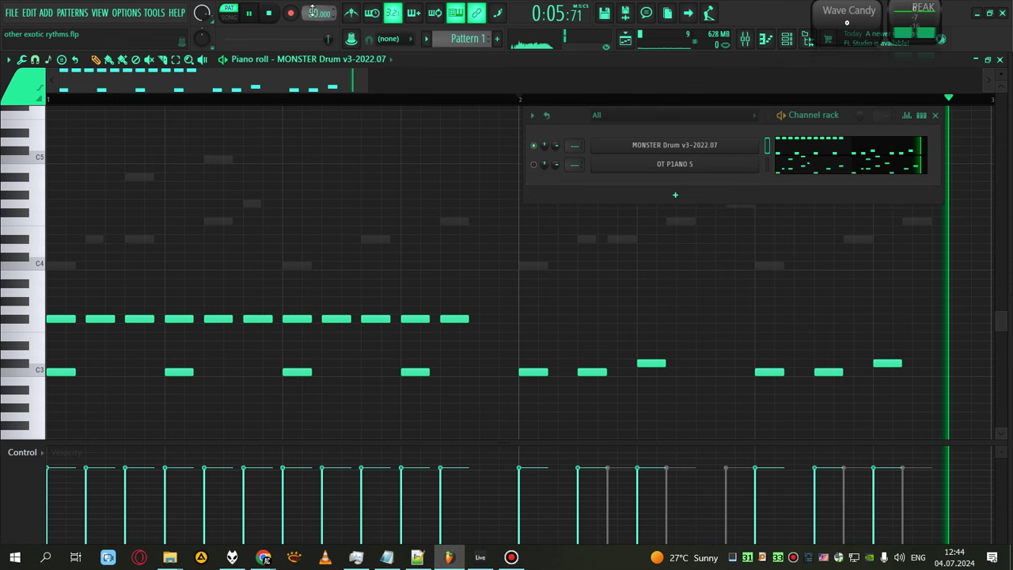
key(space)
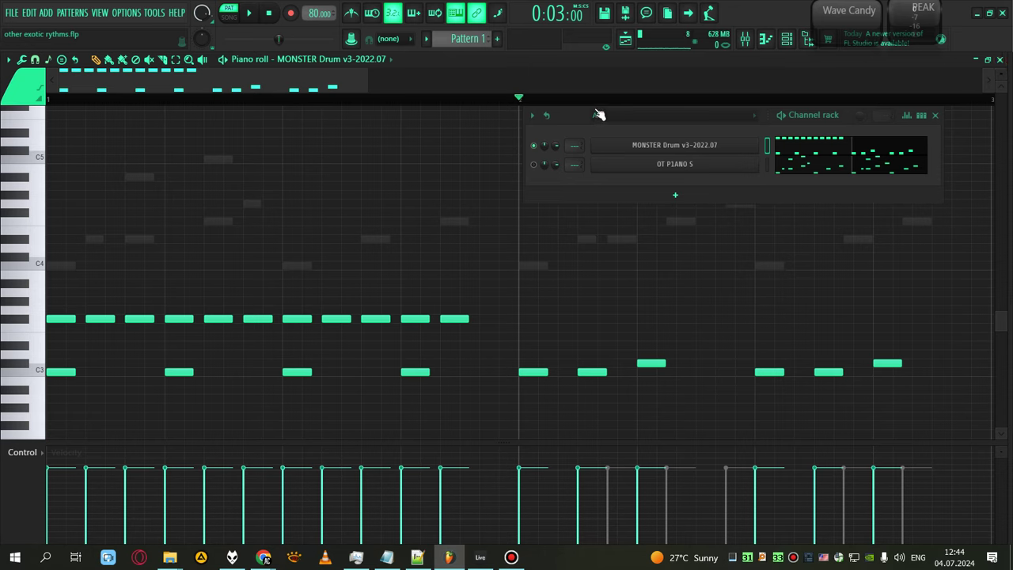
Switch to Ableton Live and extend the arrangement loop from bar 1 to bar 8, covering all seven percussion clips
click(480, 558)
drag(690, 84, 291, 69)
click(315, 127)
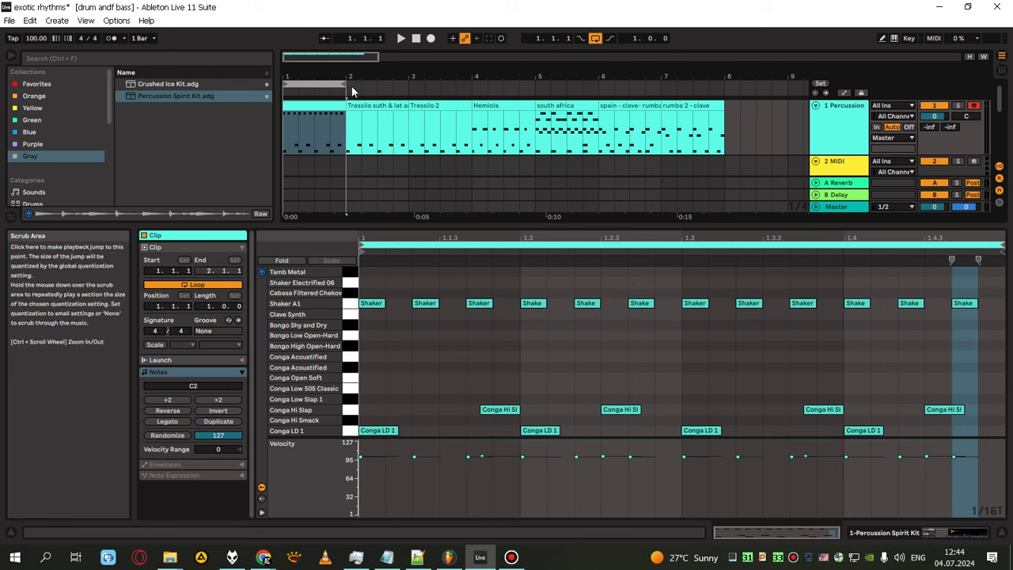
drag(344, 84, 725, 85)
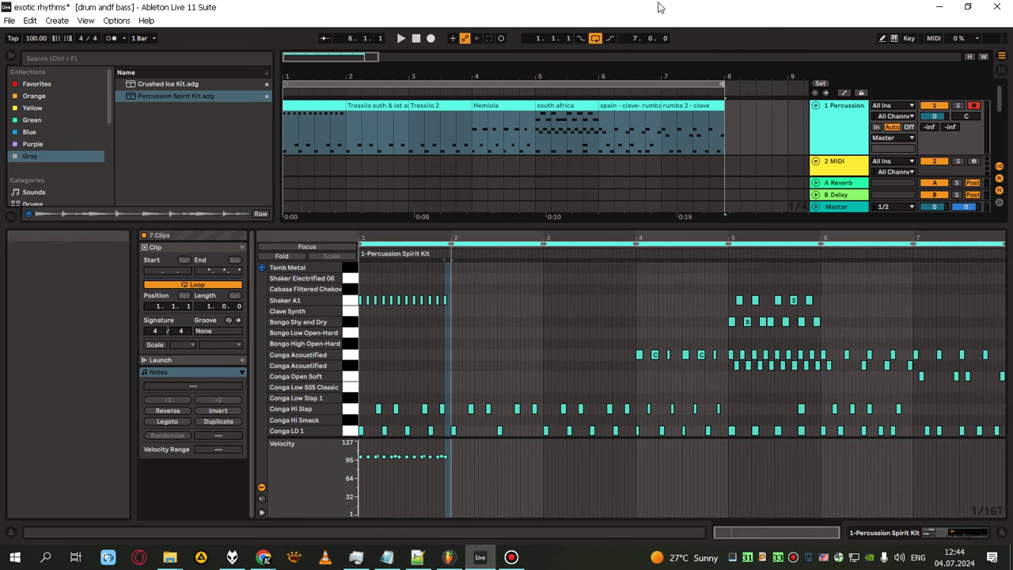
Select all seven looped percussion clips and play them with the Percussion Spirit Kit
click(469, 346)
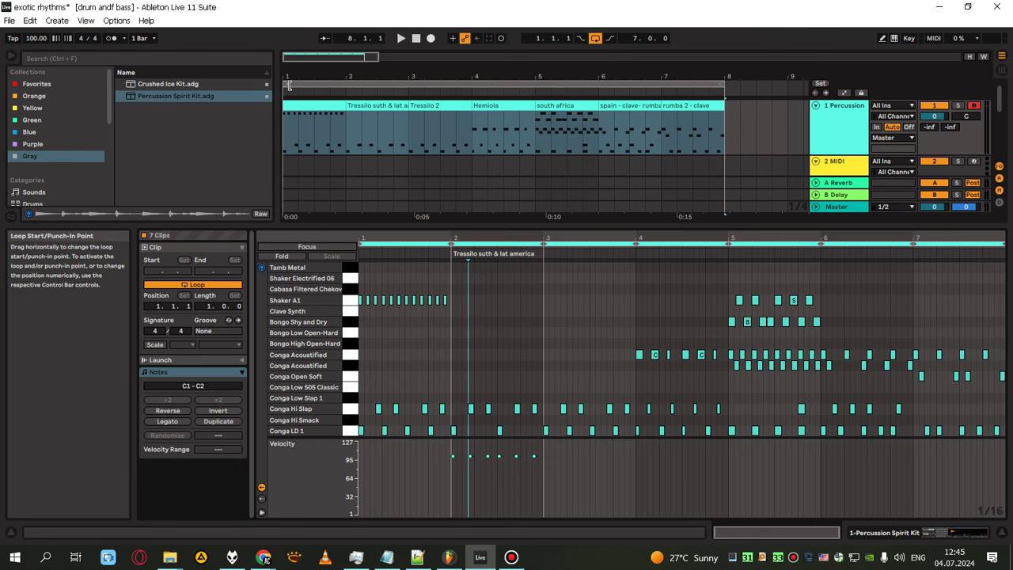
click(289, 109)
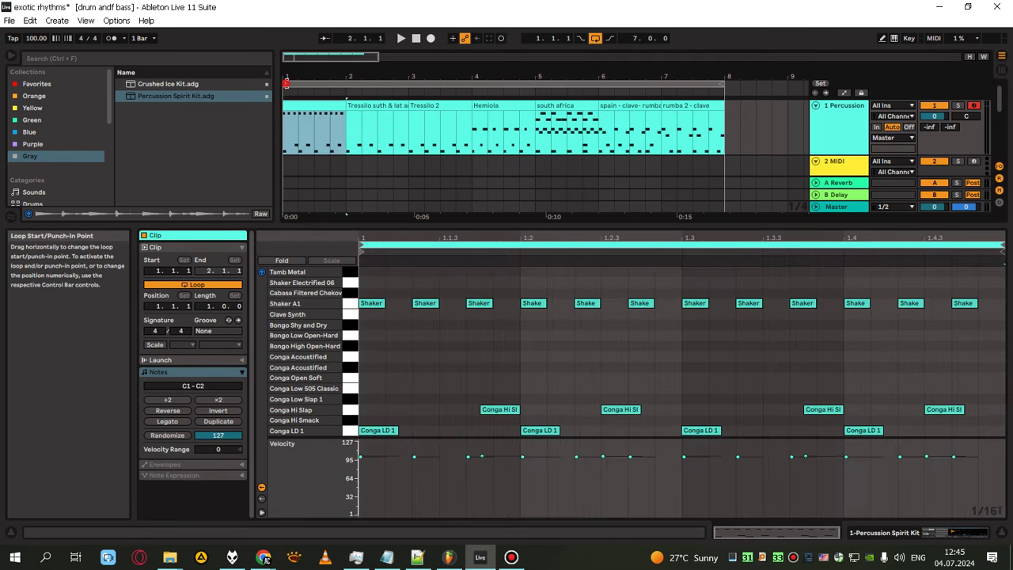
click(286, 83)
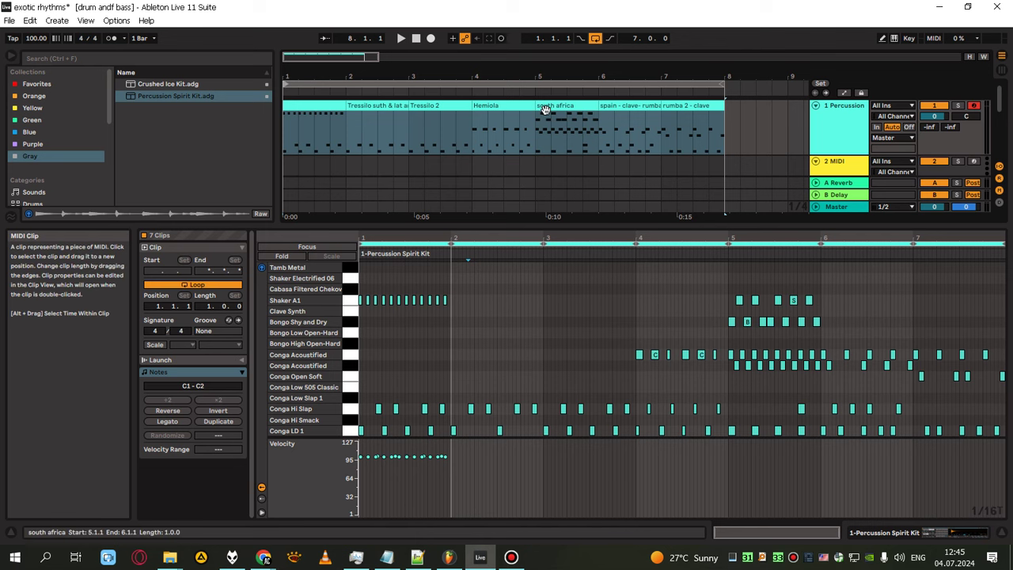
key(space)
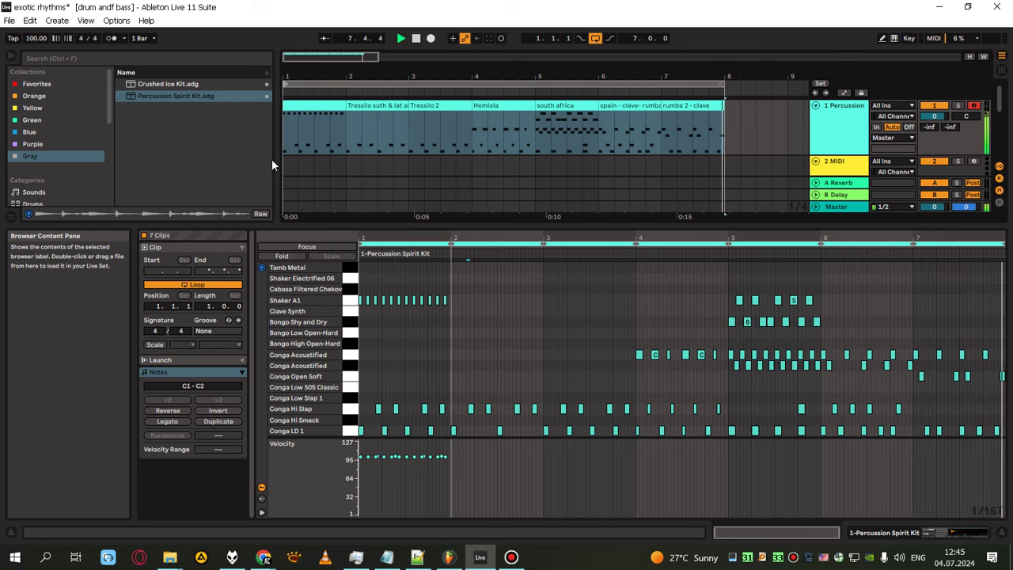
key(space)
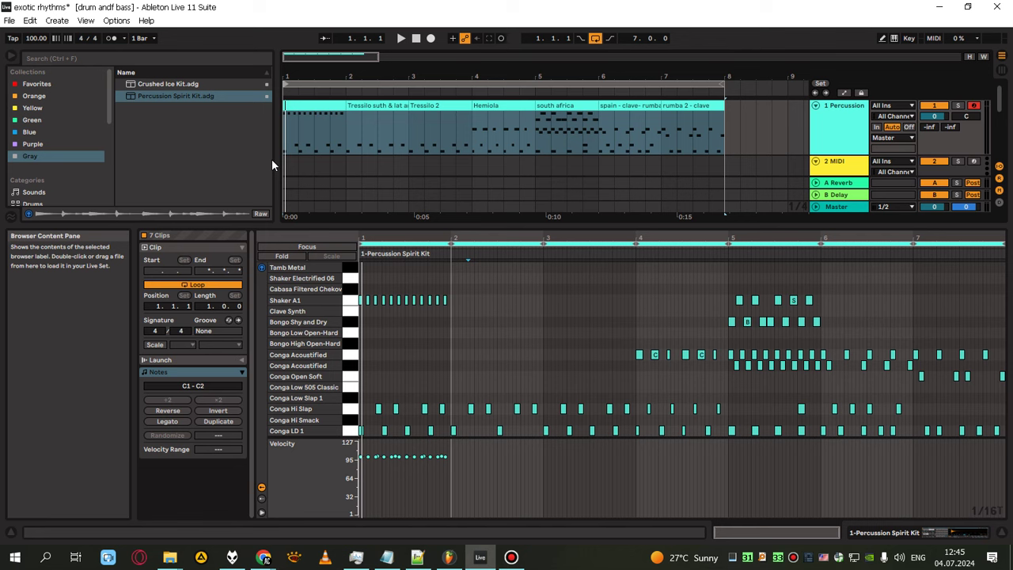
key(space)
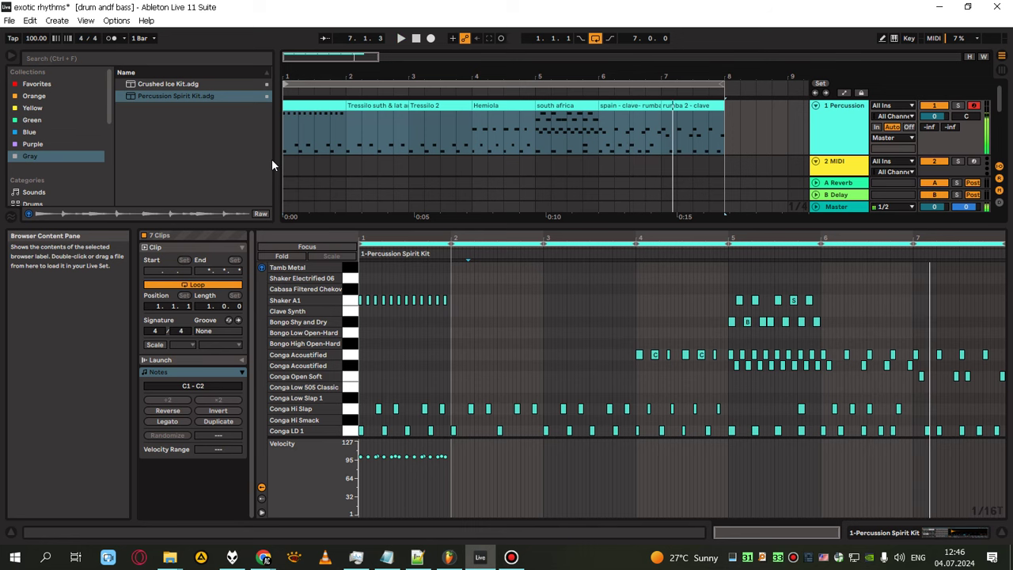
key(space)
Load Crushed Ice Kit.adg onto track 1 and play the looped clips with it
click(194, 85)
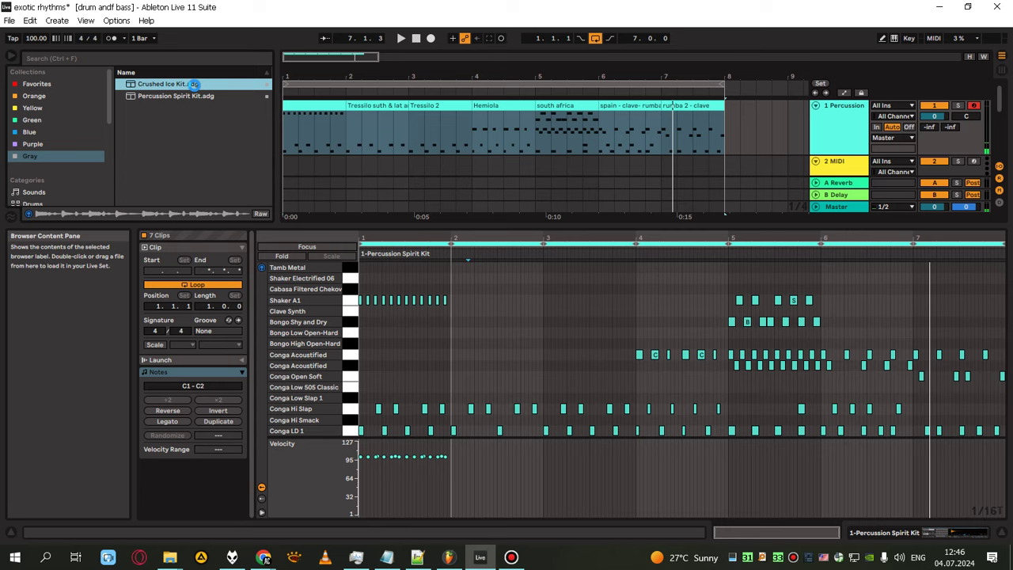
double_click(194, 85)
click(286, 91)
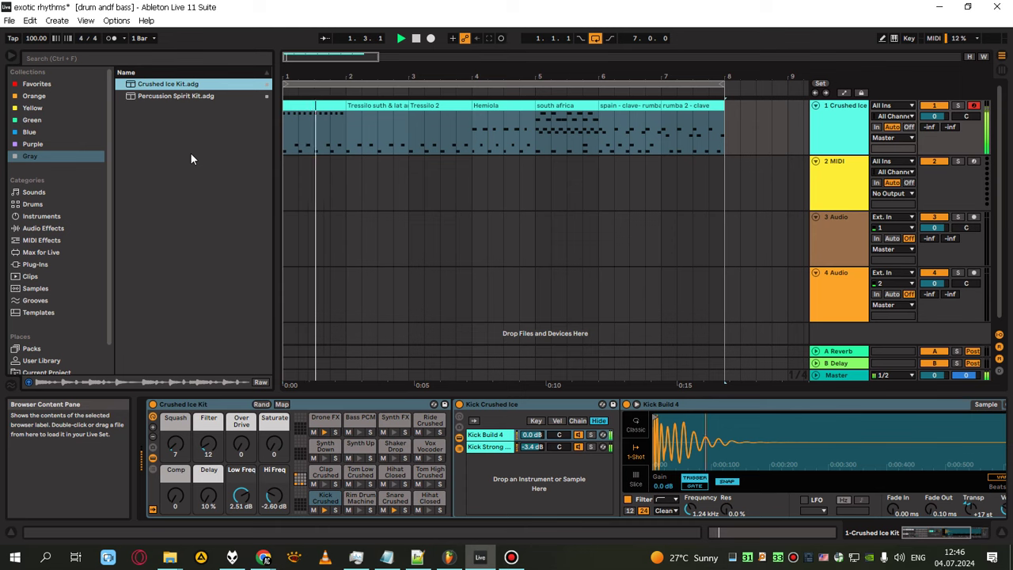
Load Alert Kit.adg from the Drums category onto track 1 while the seven percussion clips loop
click(32, 203)
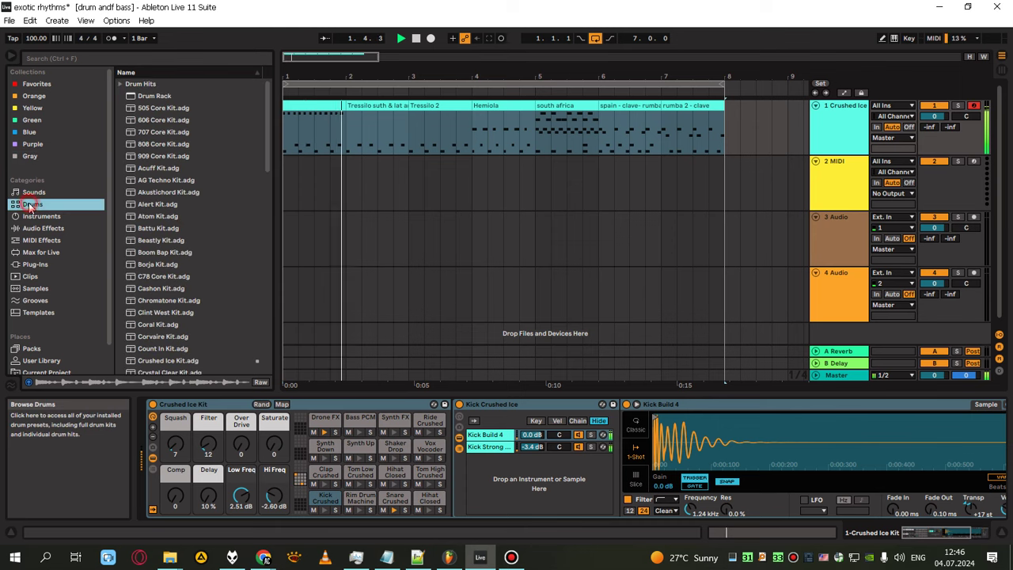
click(161, 205)
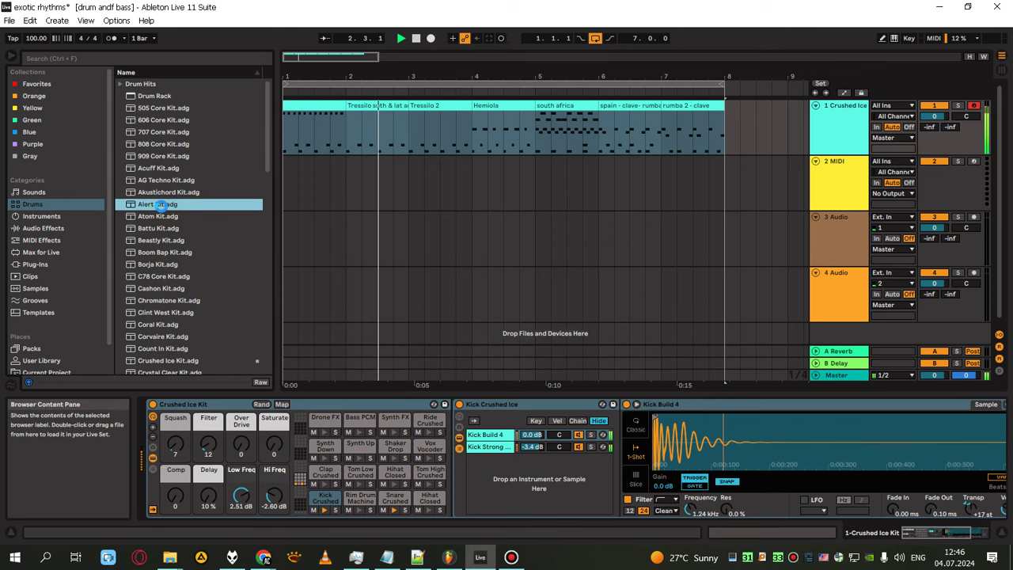
double_click(160, 205)
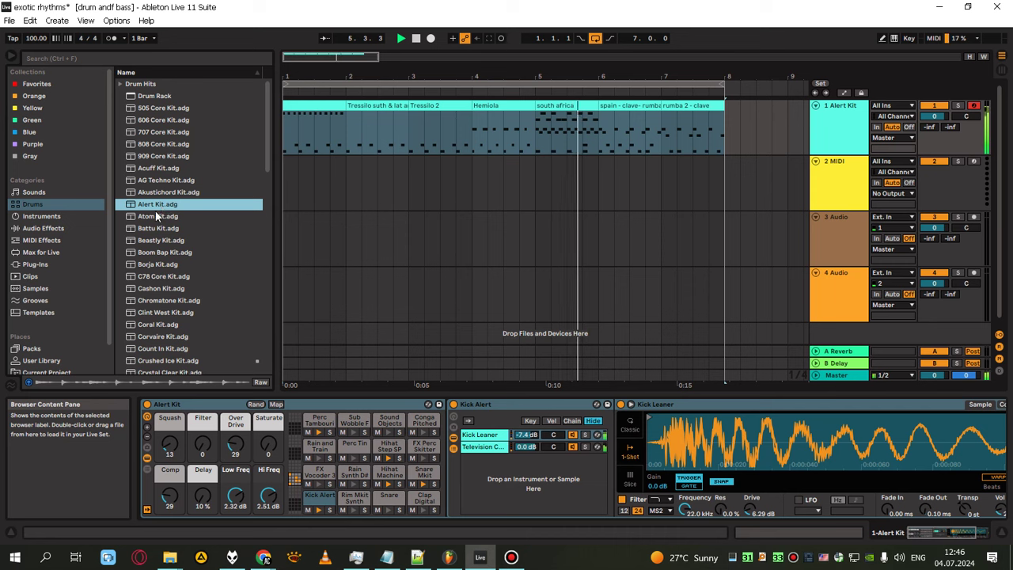
Audition the looped clips on track 1 with Beastly Kit.adg, followed by Borja Kit.adg
click(166, 242)
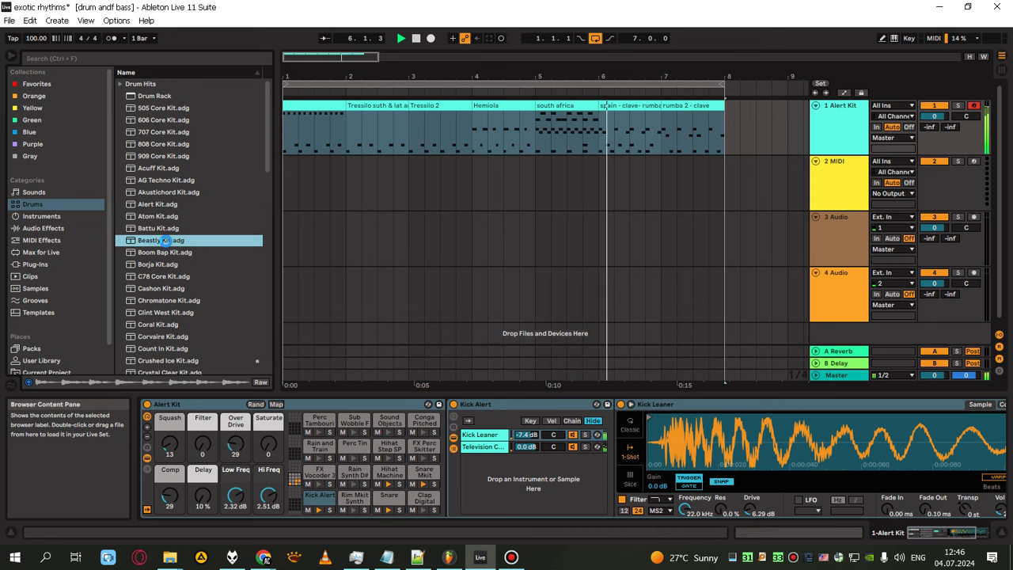
double_click(166, 241)
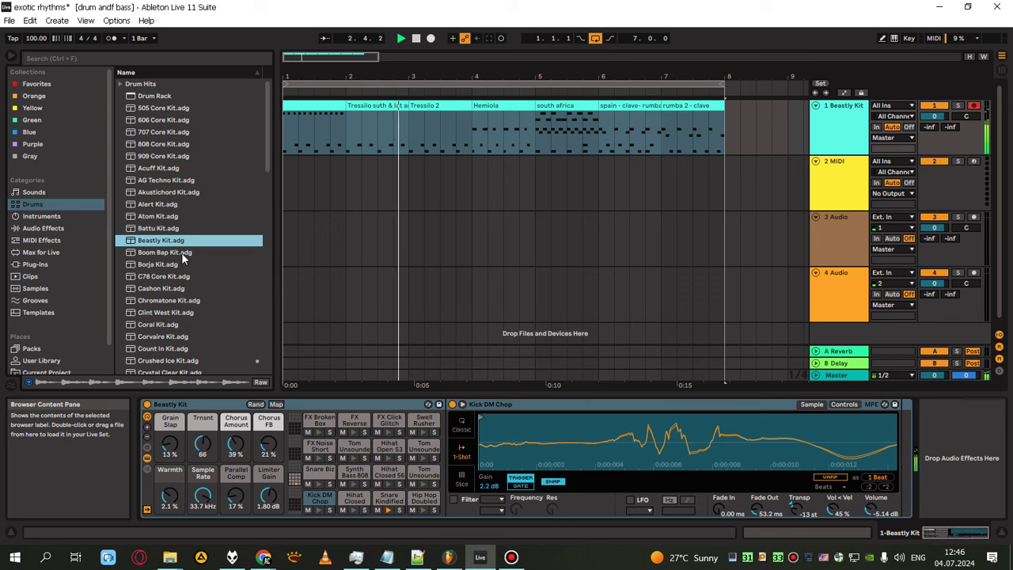
click(170, 265)
double_click(170, 266)
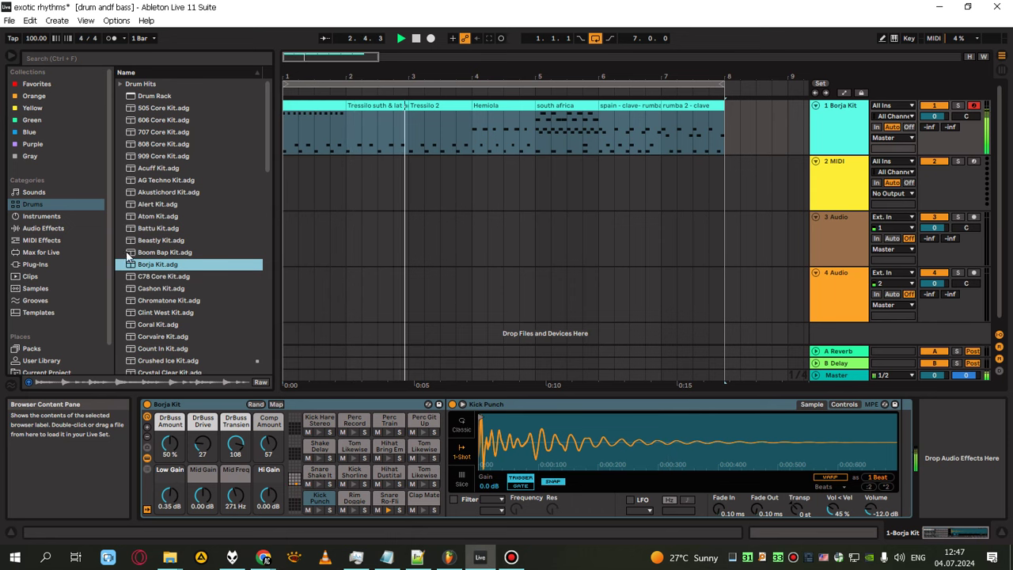
Audition the looped clips on track 1 with C78 Core Kit.adg, followed by Chromatone Kit.adg
click(171, 277)
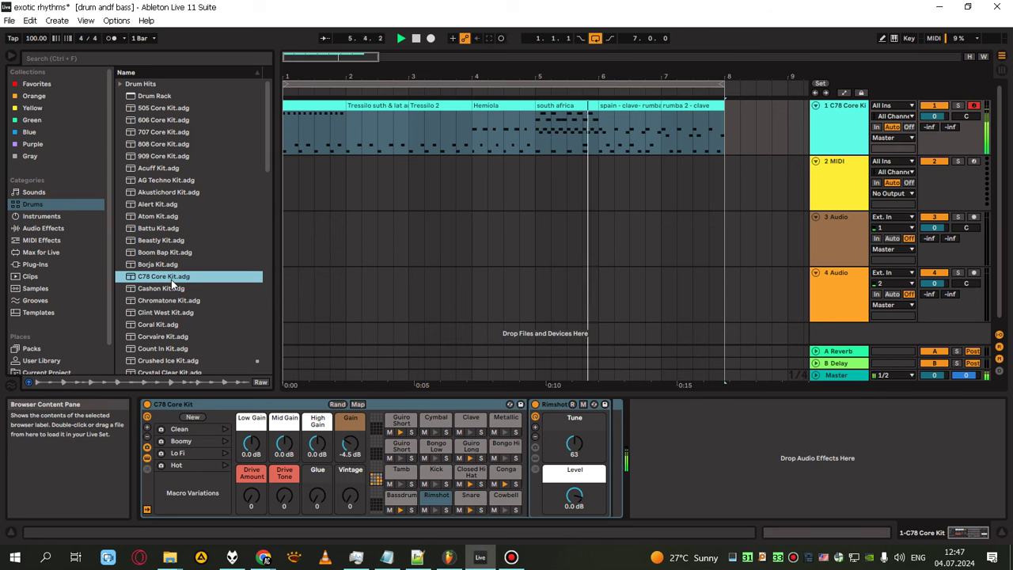
click(160, 300)
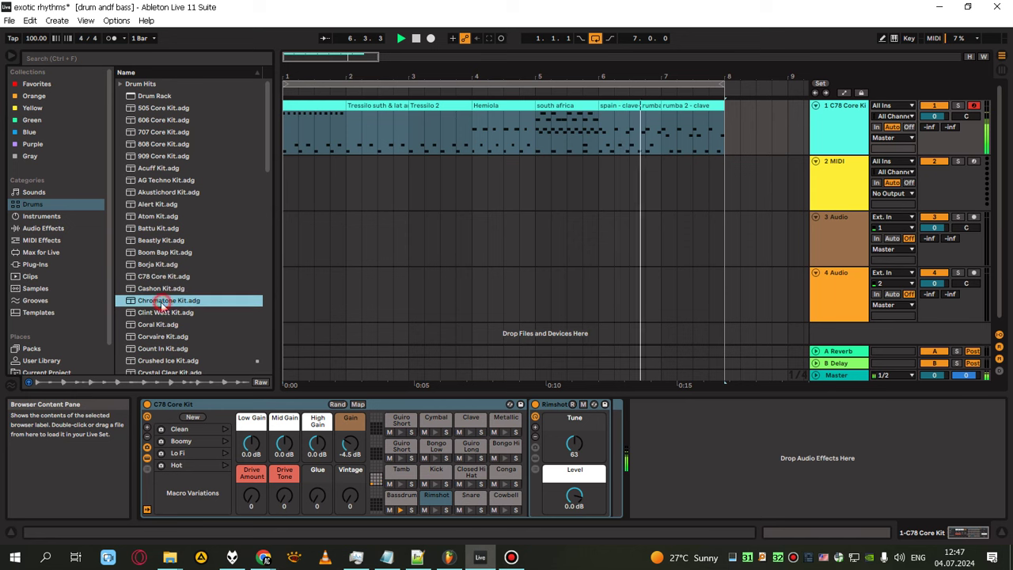
double_click(160, 301)
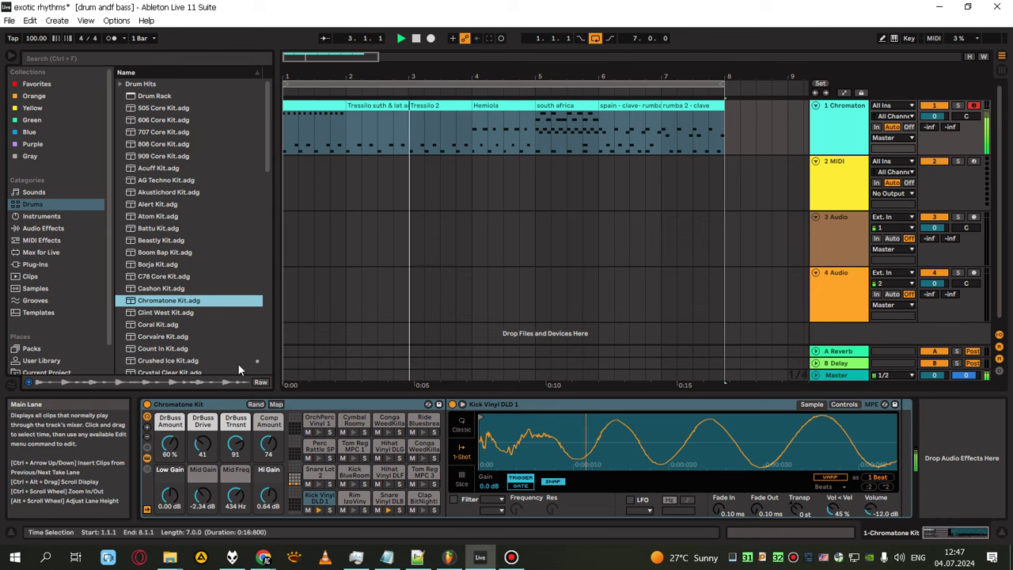
Replace track 1's kit with Corvaire Kit.adg and play the looped clips with it
click(152, 335)
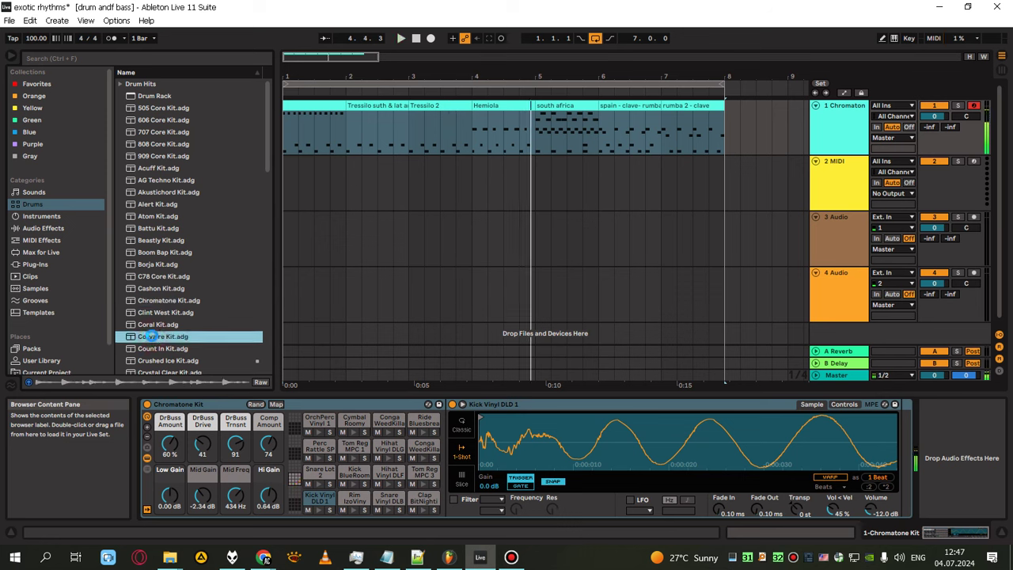
double_click(152, 335)
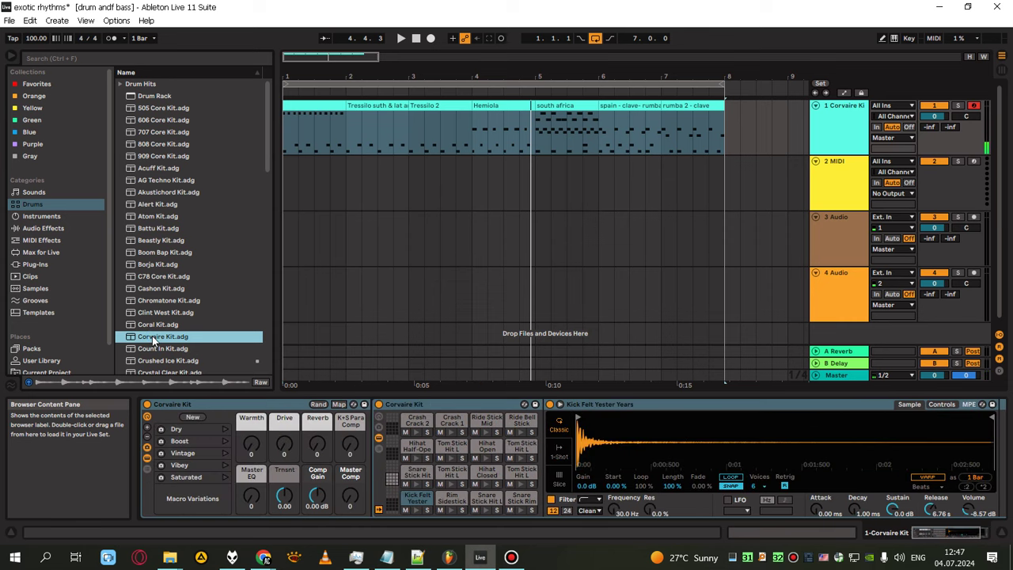
key(space)
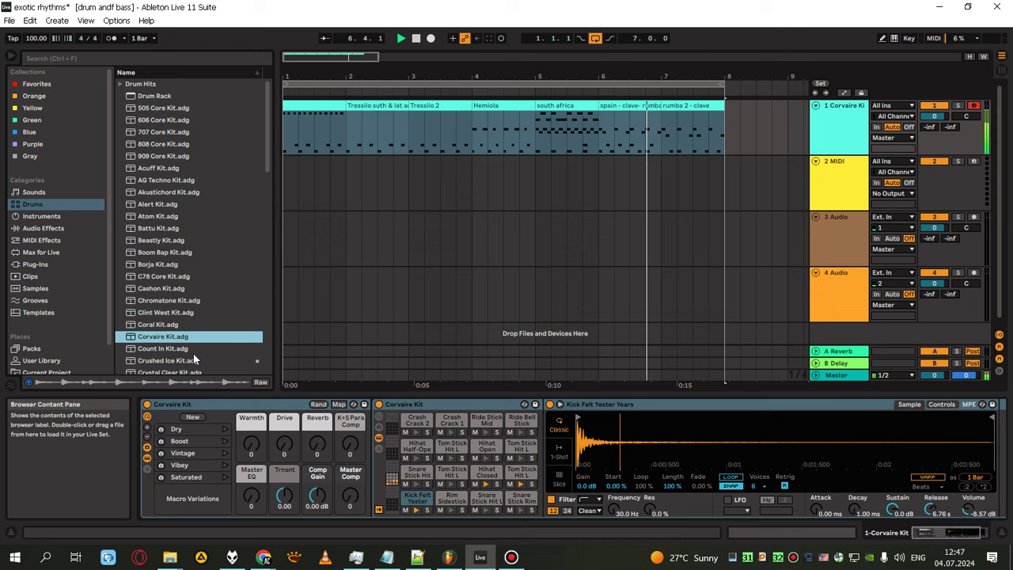
key(space)
click(599, 91)
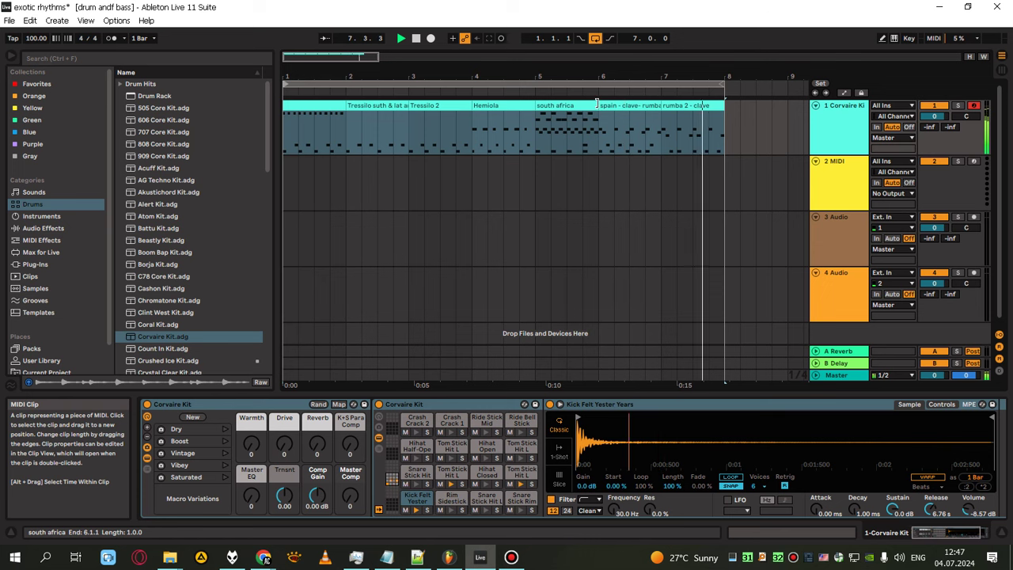
Stop playback, load Count In Kit.adg onto track 1, and play the looped clips through with it
key(space)
double_click(178, 349)
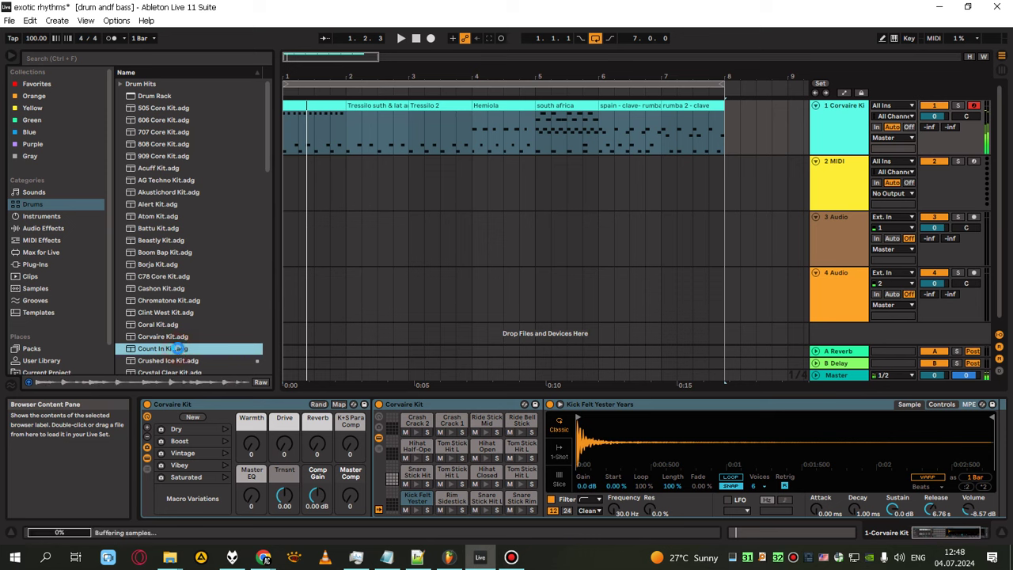
key(space)
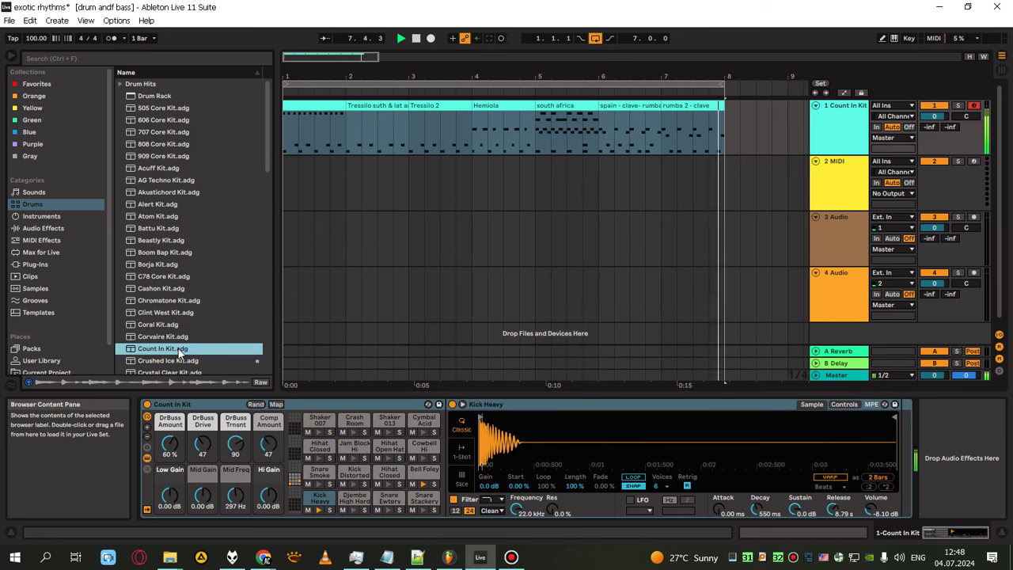
key(space)
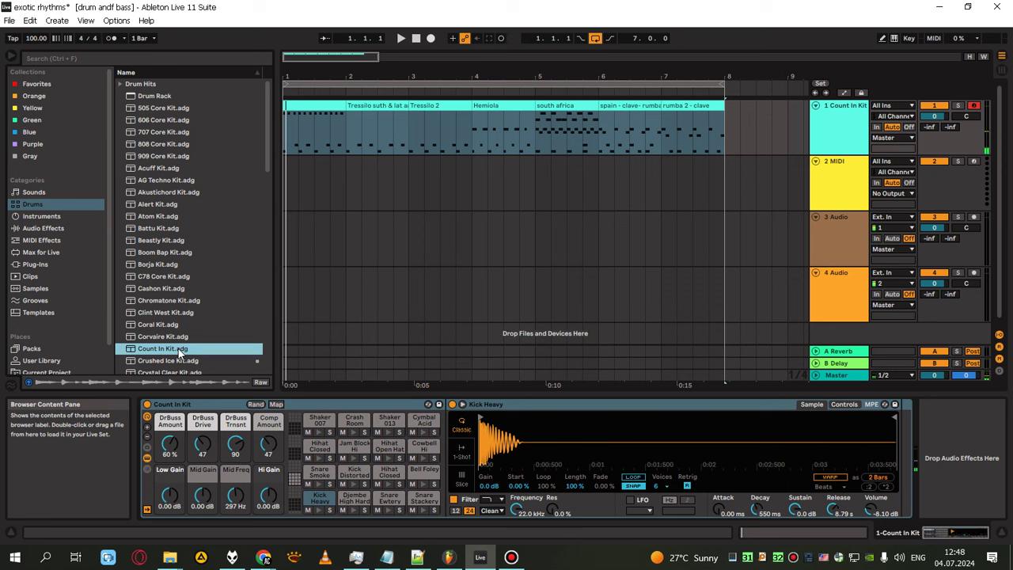